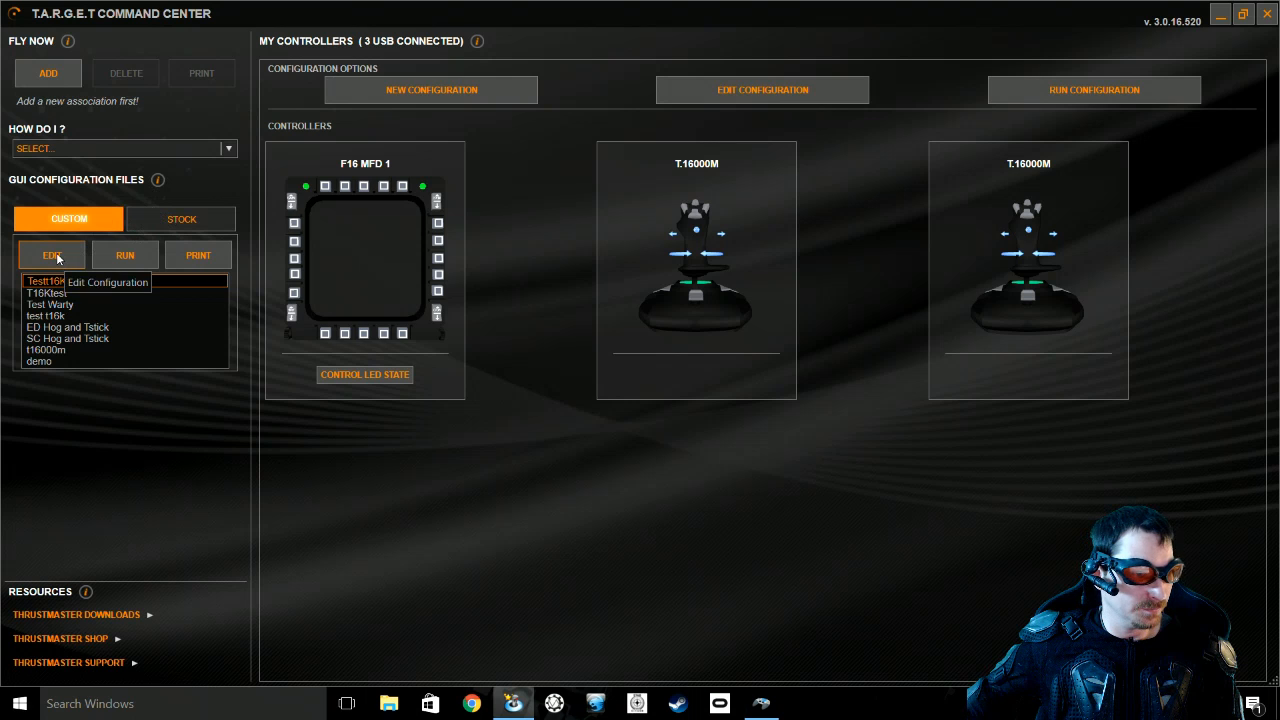
# - Create a new Basic configuration named pres in the default C:\ location
pyautogui.click(373, 91)
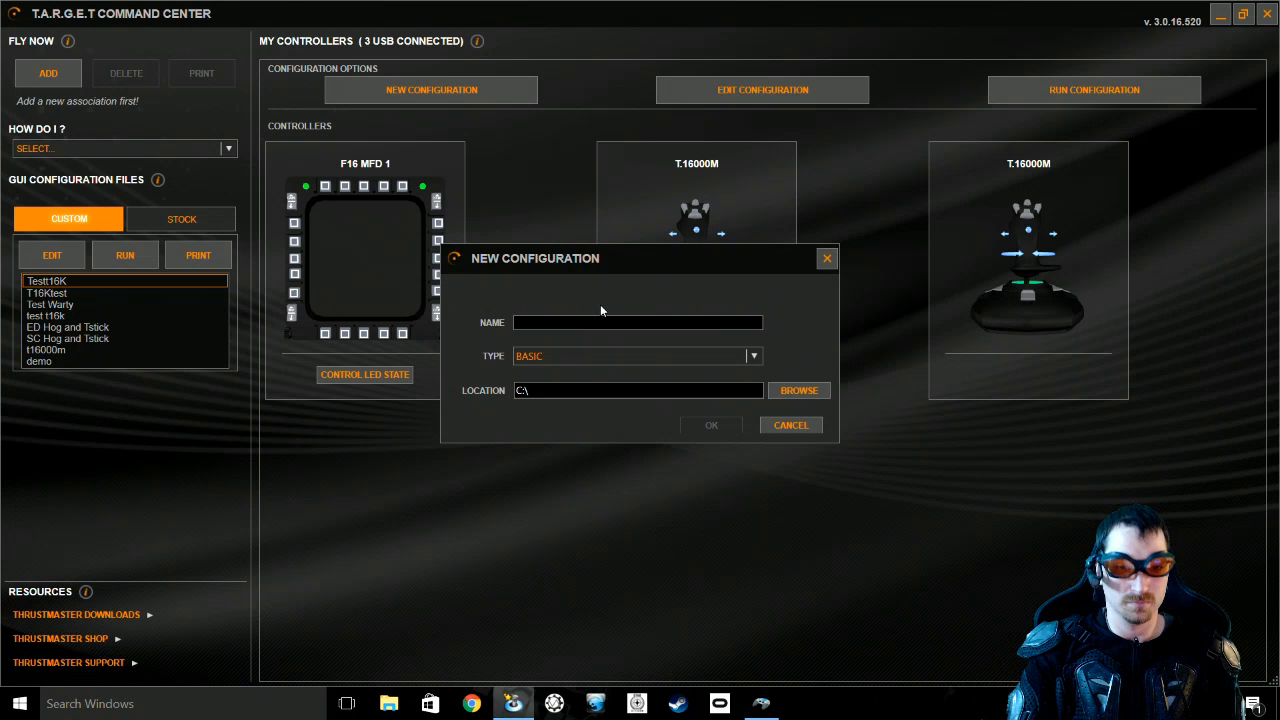
pyautogui.write('pres')
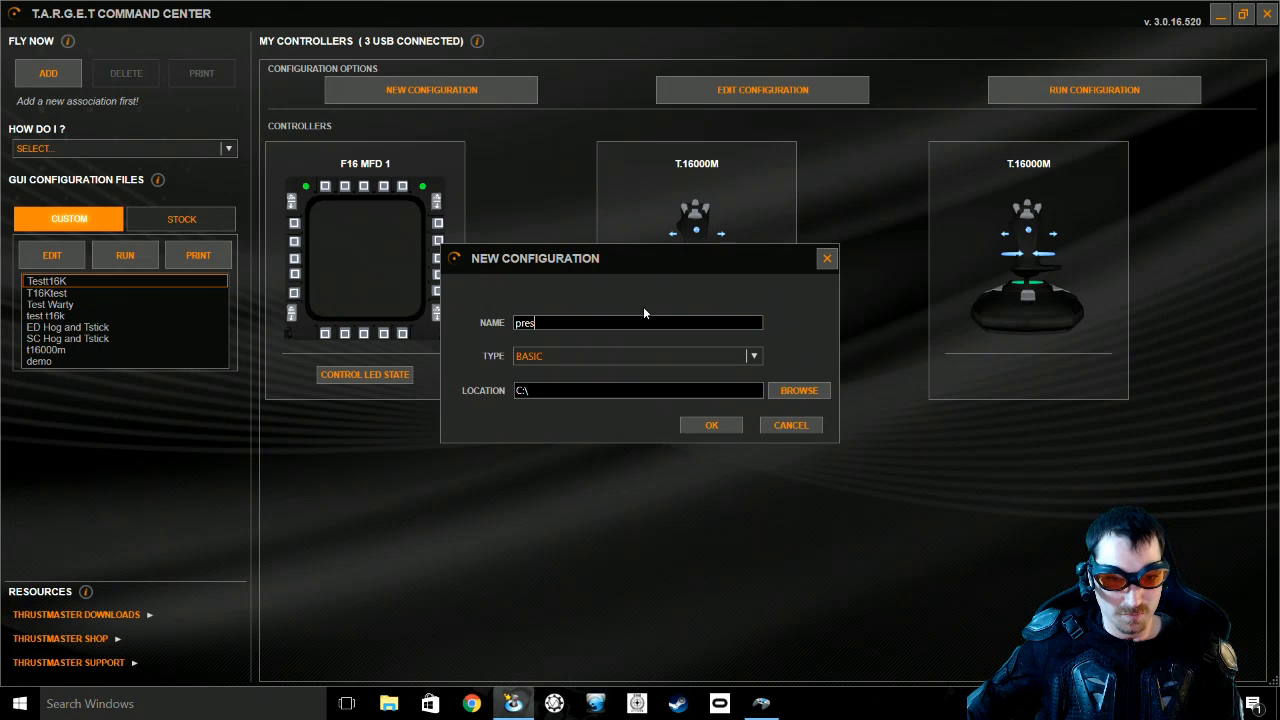
pyautogui.click(712, 424)
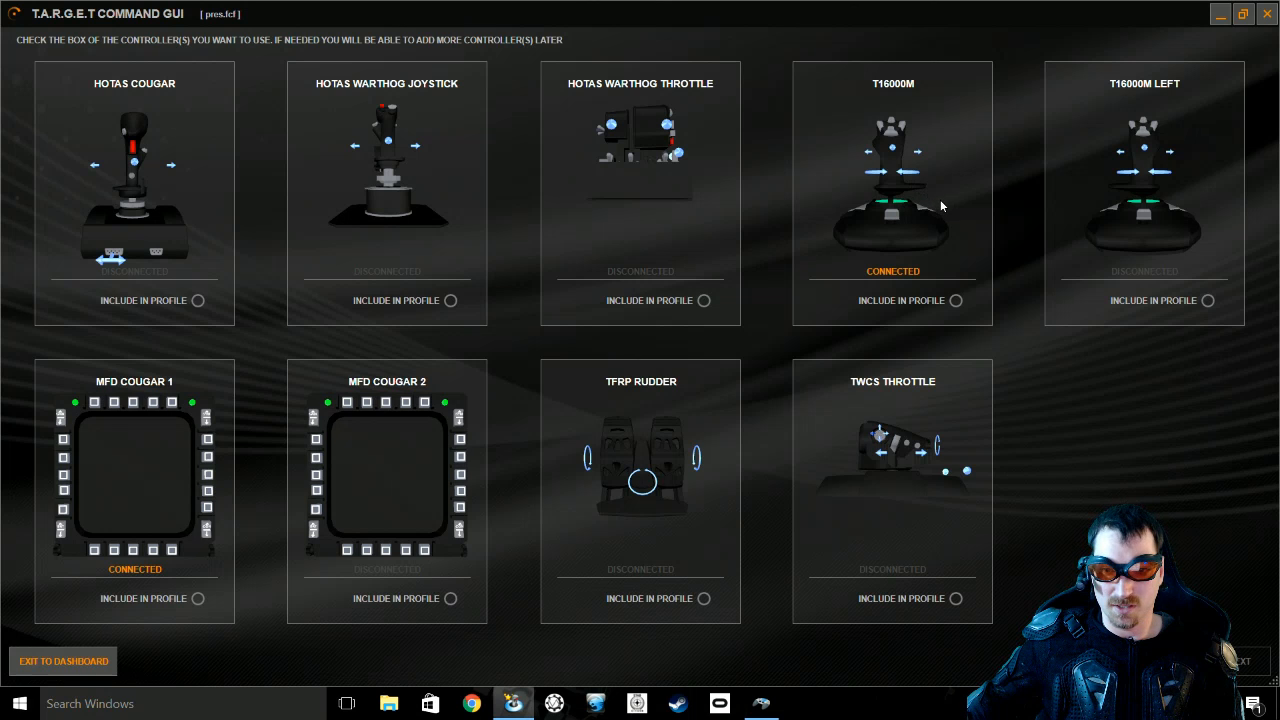
# - Include the T16000M and T16000M Left in the profile, keep the default axis mapping, and finish the configuration
pyautogui.click(956, 301)
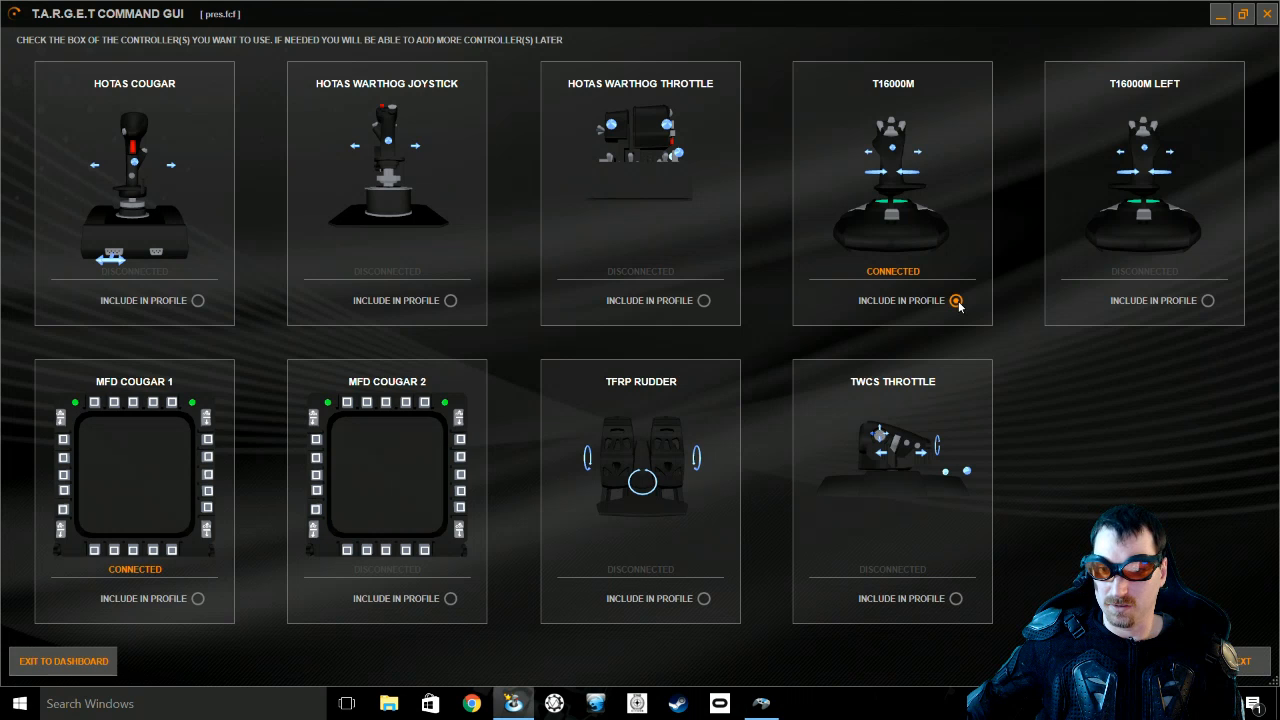
pyautogui.click(1208, 301)
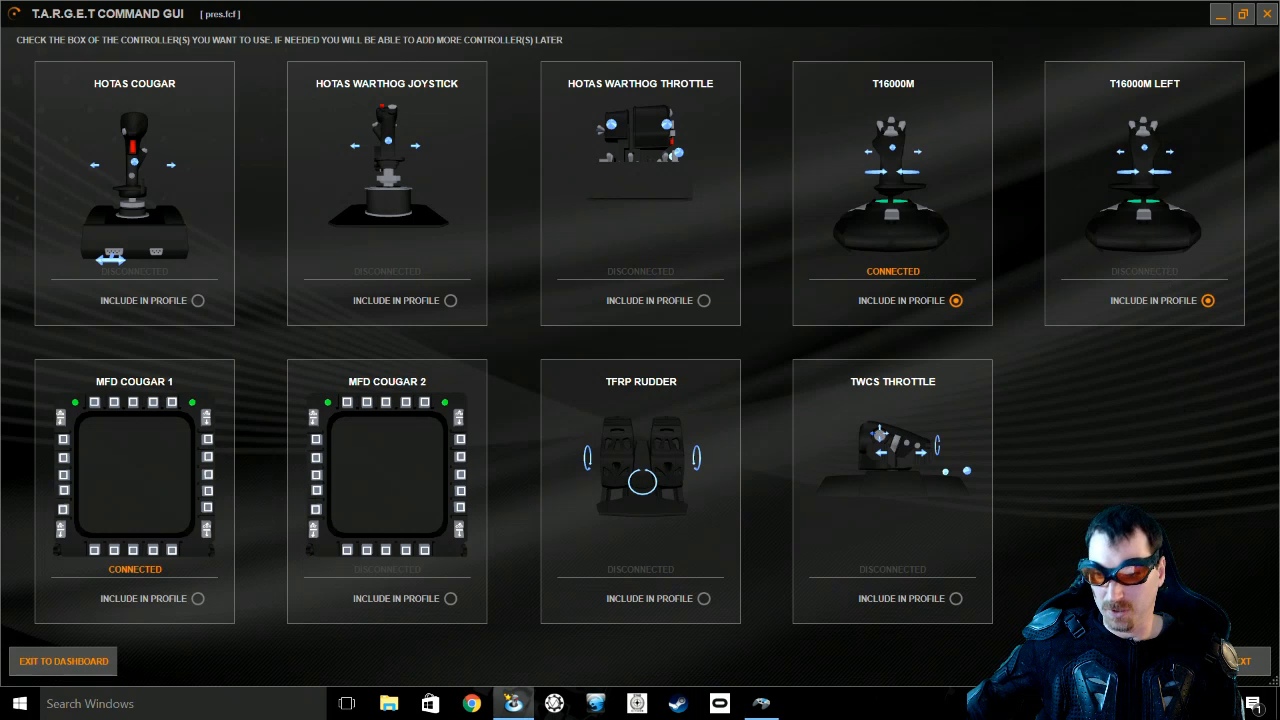
pyautogui.click(1243, 662)
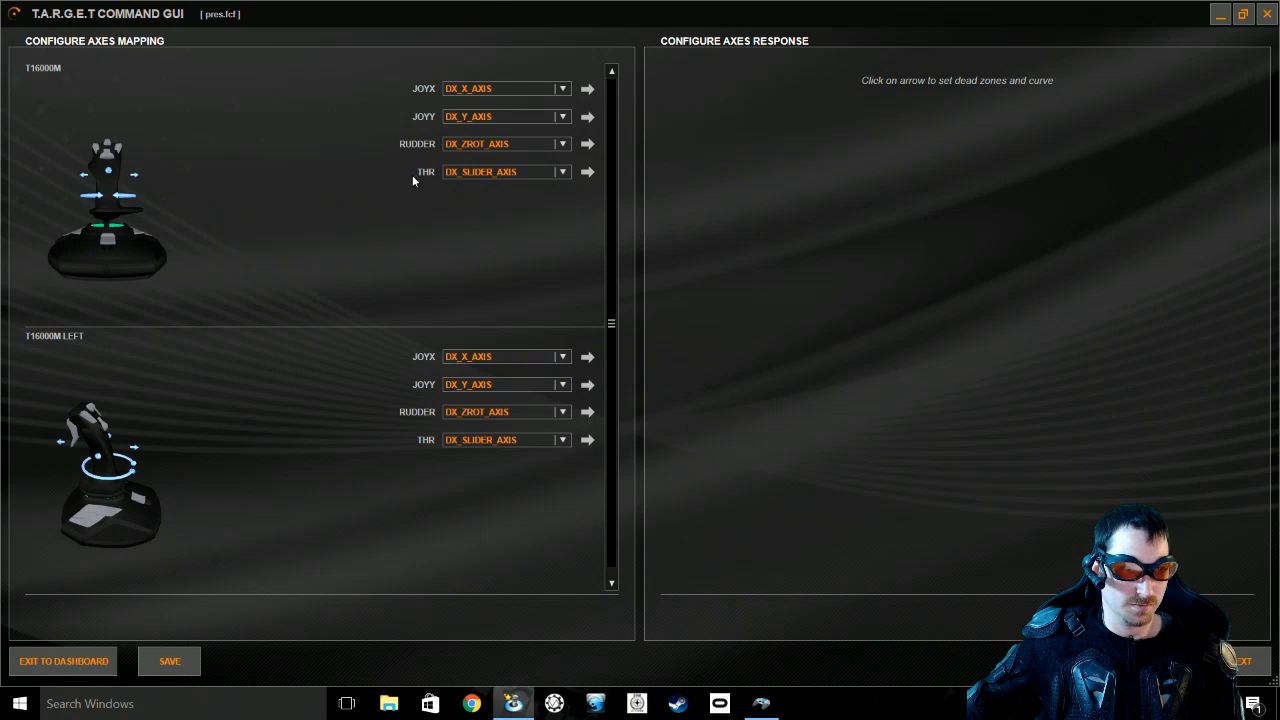
pyautogui.click(1245, 661)
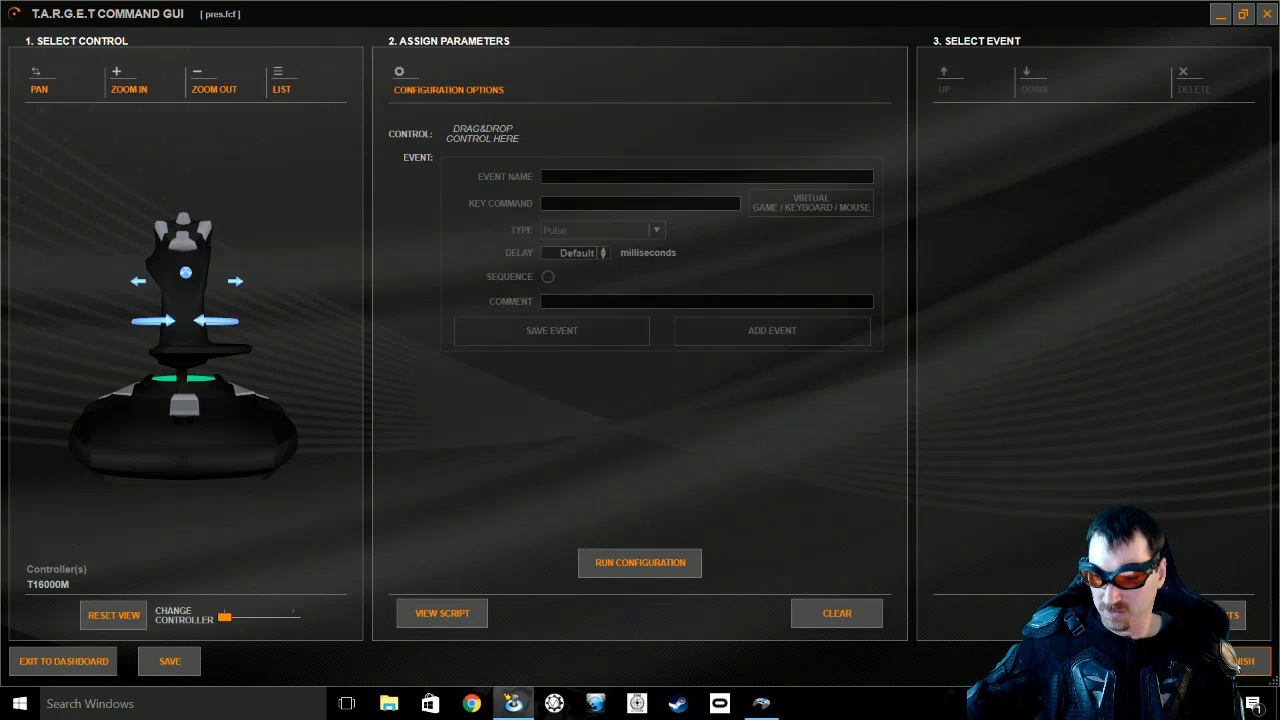
pyautogui.click(1243, 662)
pyautogui.click(588, 395)
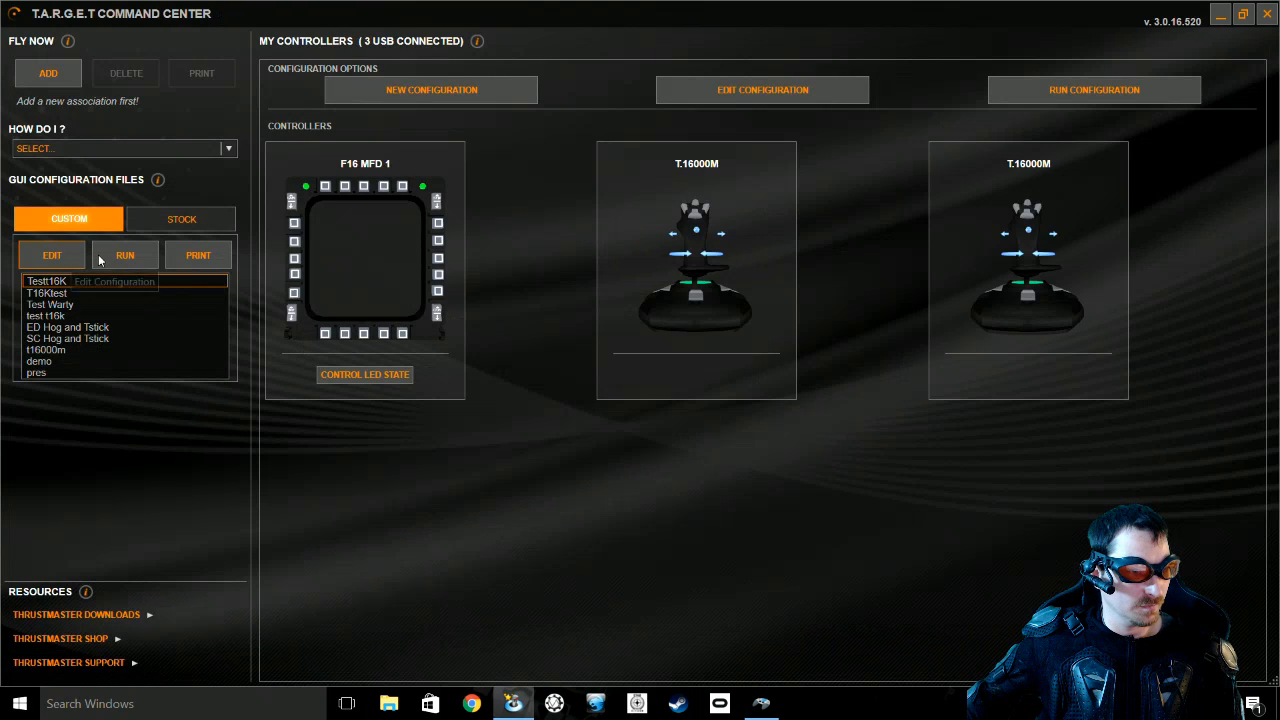
# - Run the pres configuration and reopen the Windows Game Controllers list beside the running profile's log
pyautogui.click(36, 372)
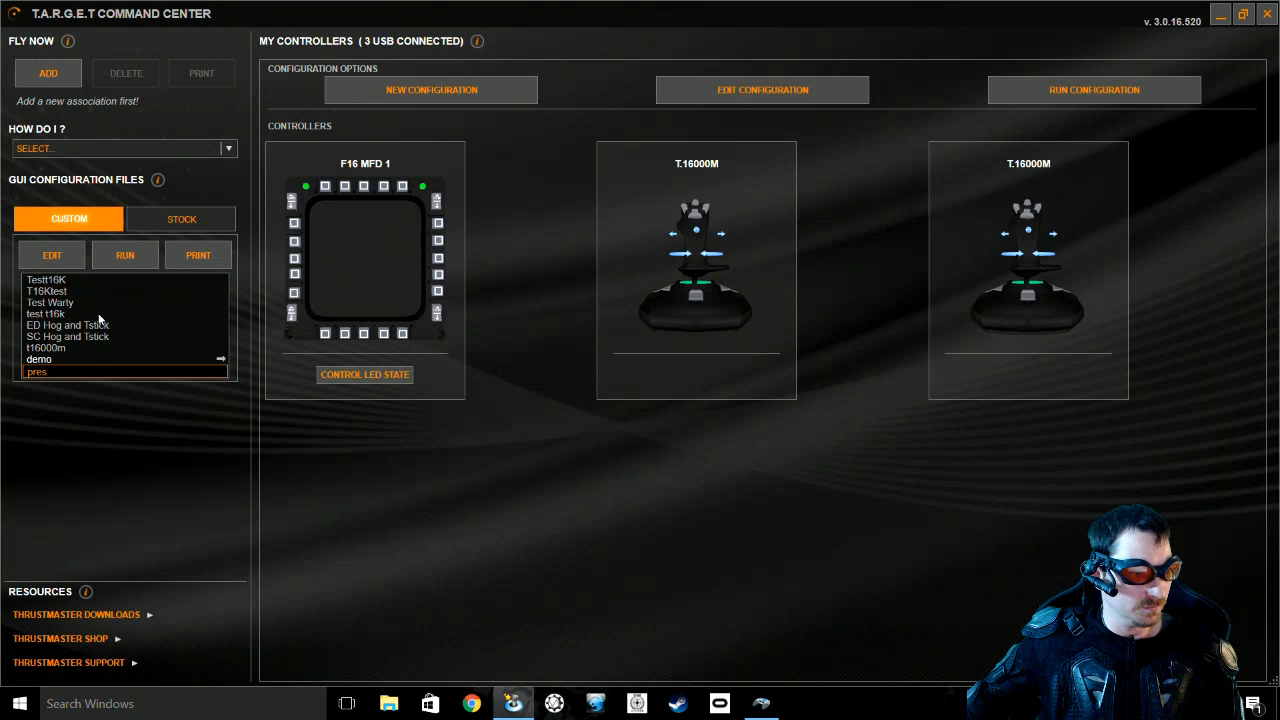
pyautogui.click(127, 263)
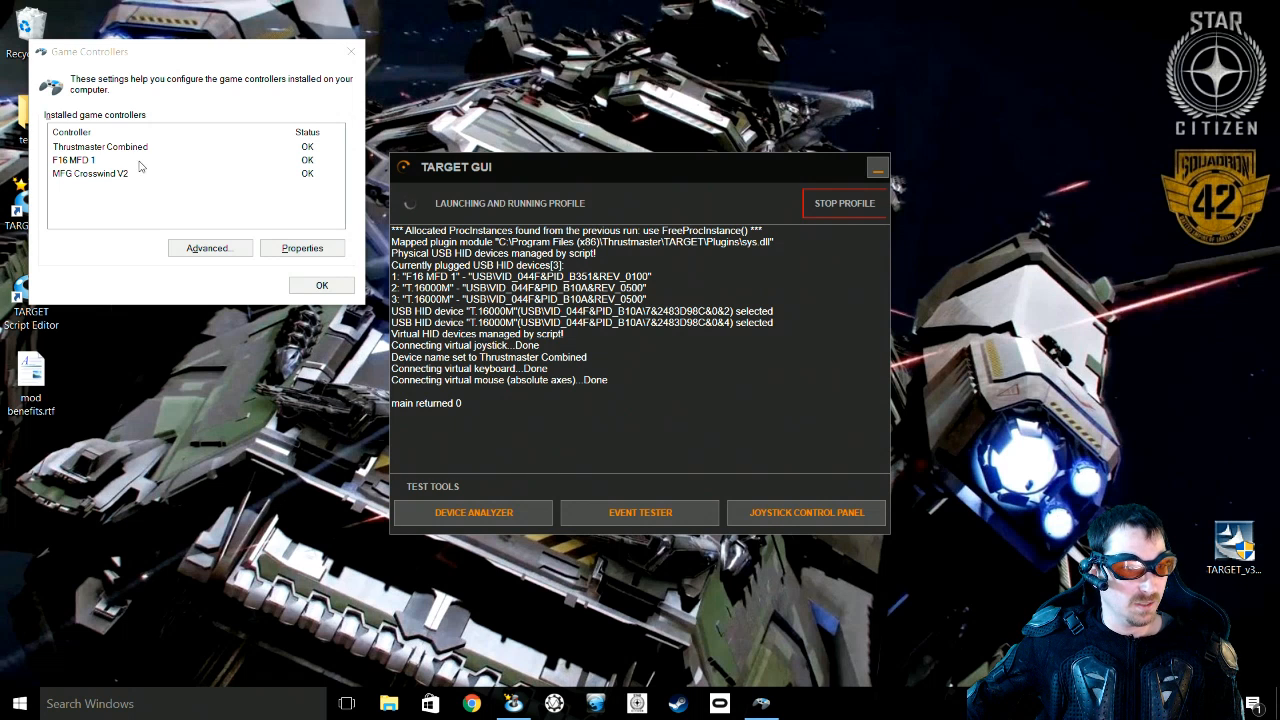
pyautogui.click(351, 51)
pyautogui.click(160, 705)
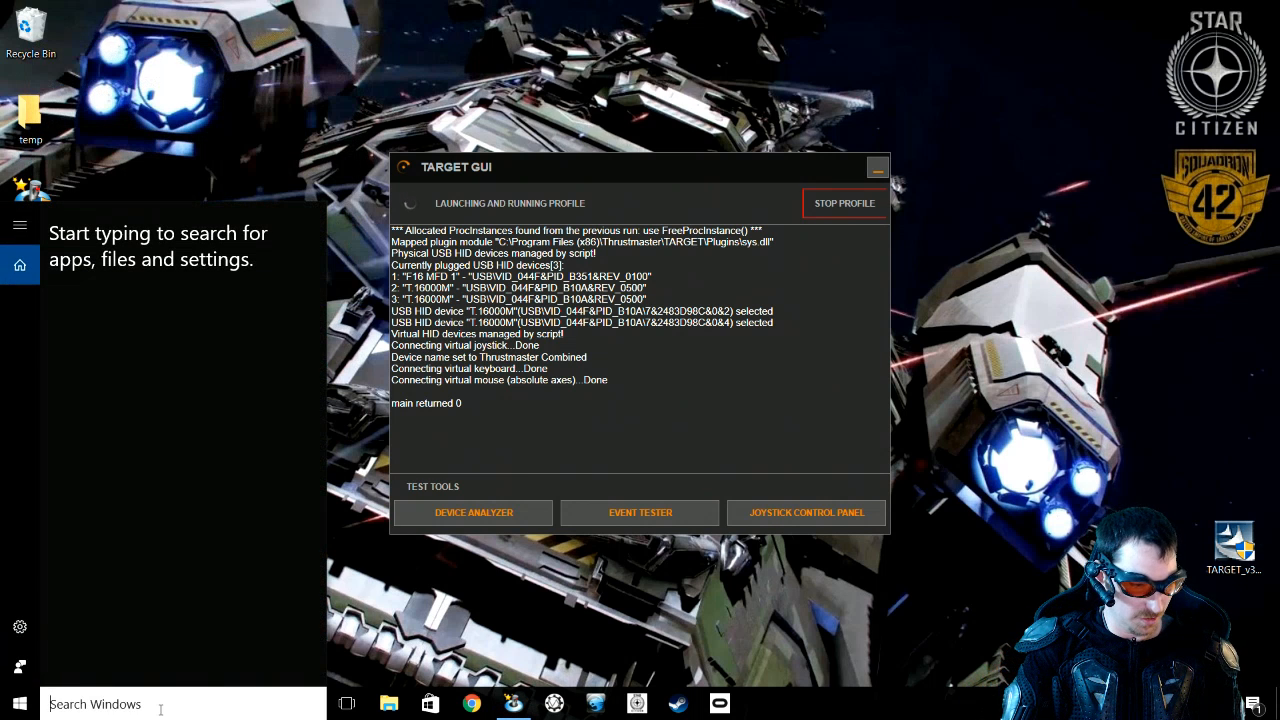
pyautogui.write('usb')
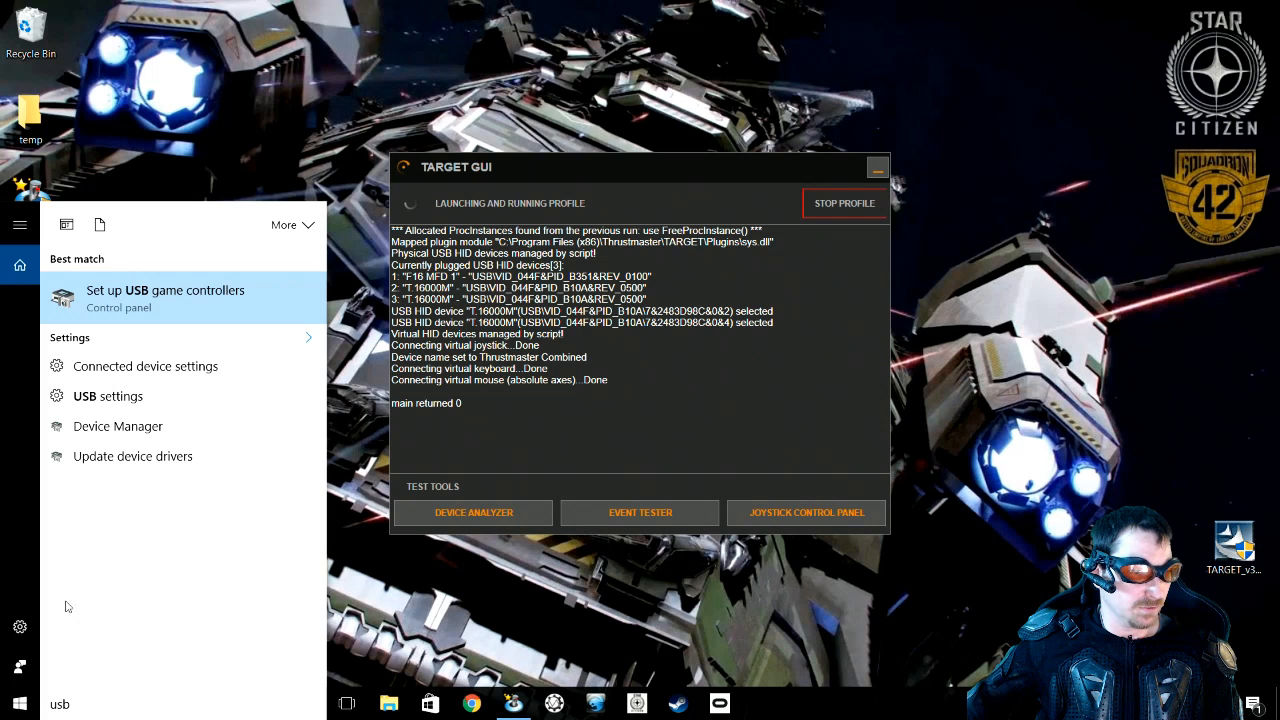
pyautogui.click(165, 295)
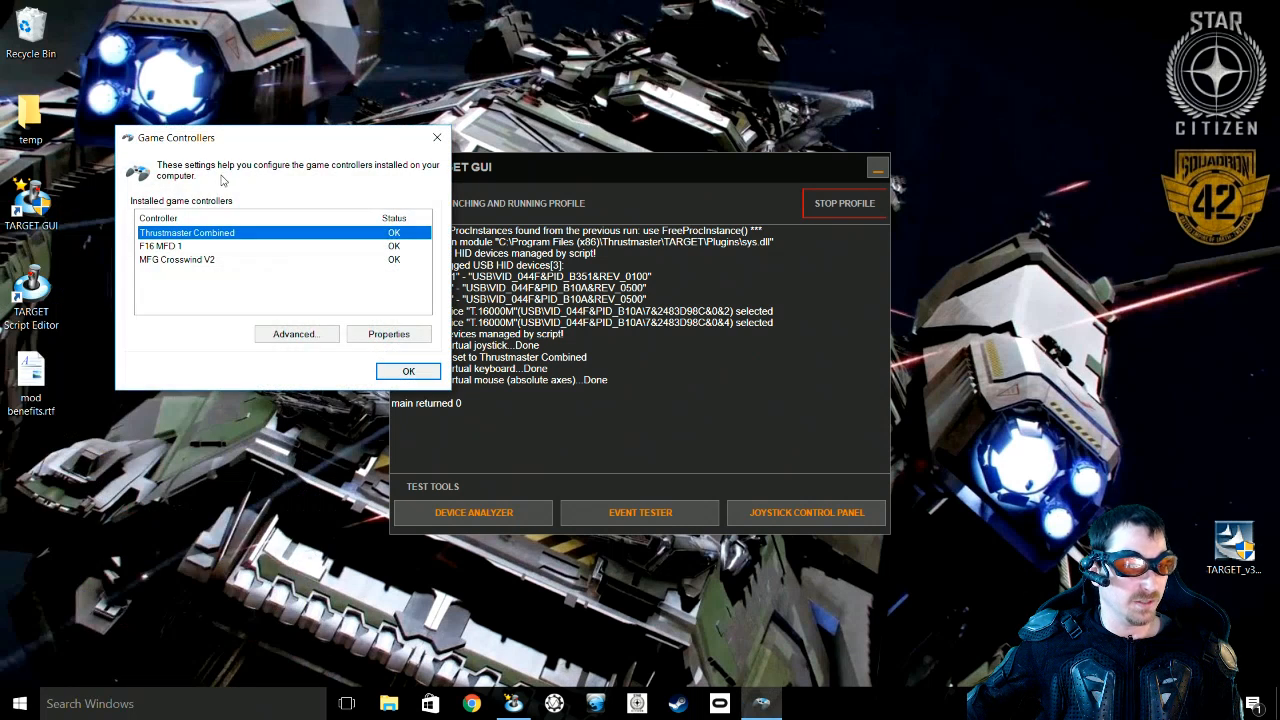
pyautogui.moveTo(258, 138); pyautogui.dragTo(166, 44)
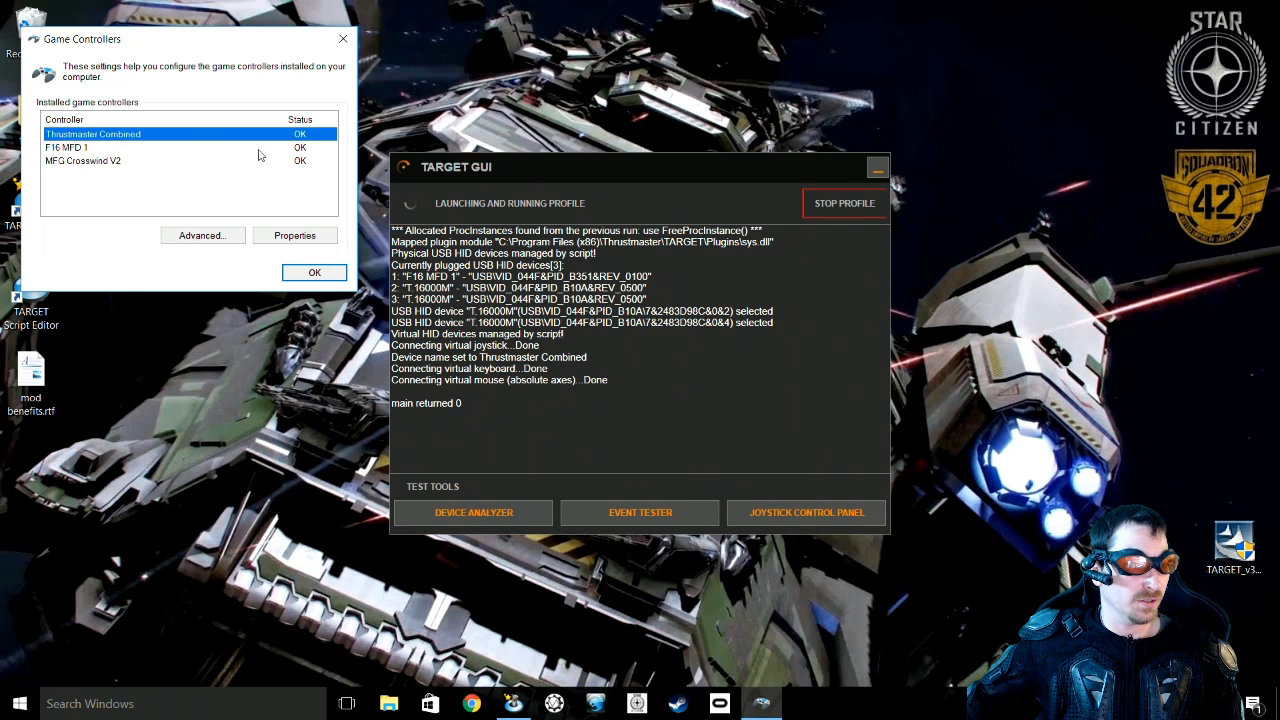
# - Examine the axes and buttons on the Thrustmaster Combined test page, and stop the running profile
pyautogui.click(297, 236)
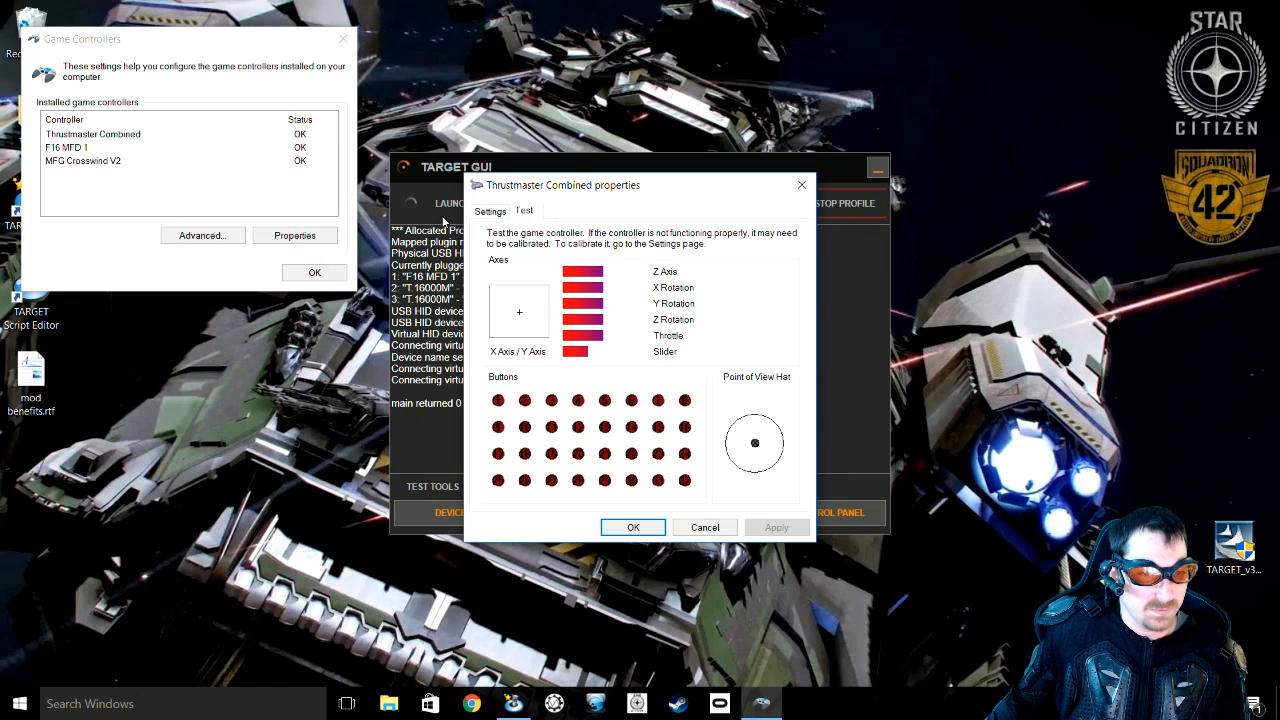
pyautogui.click(633, 528)
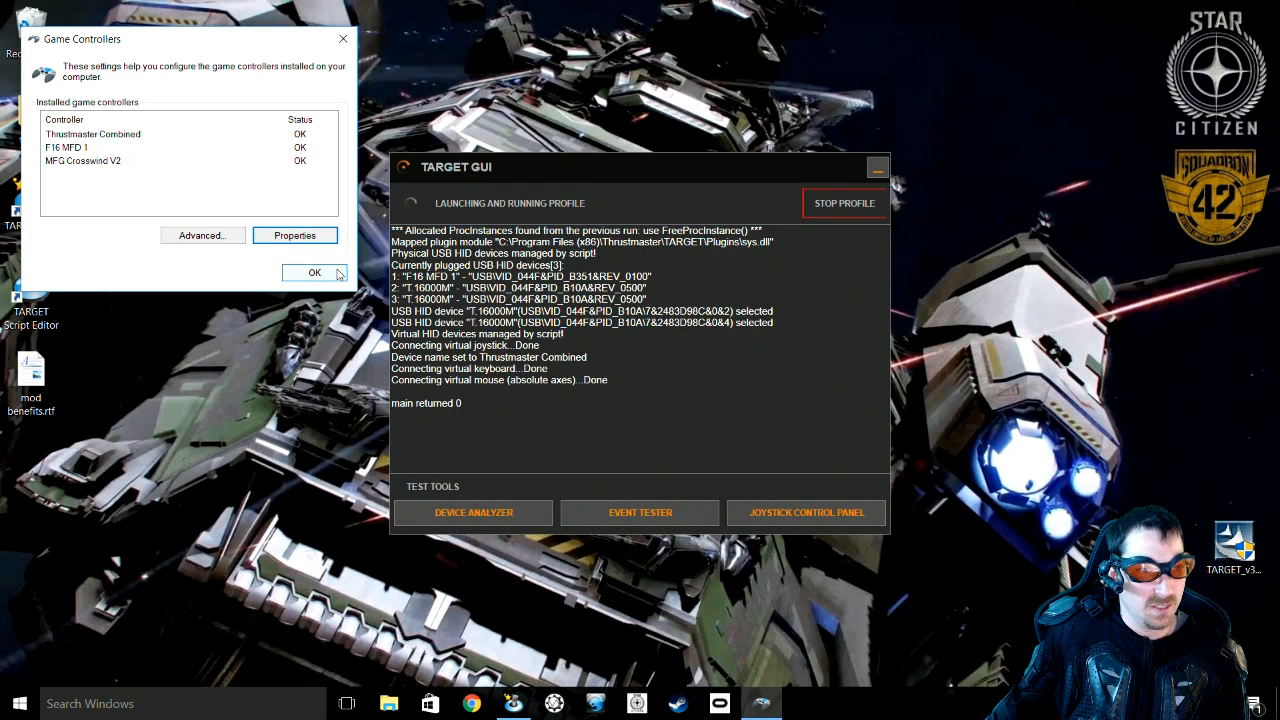
pyautogui.click(840, 203)
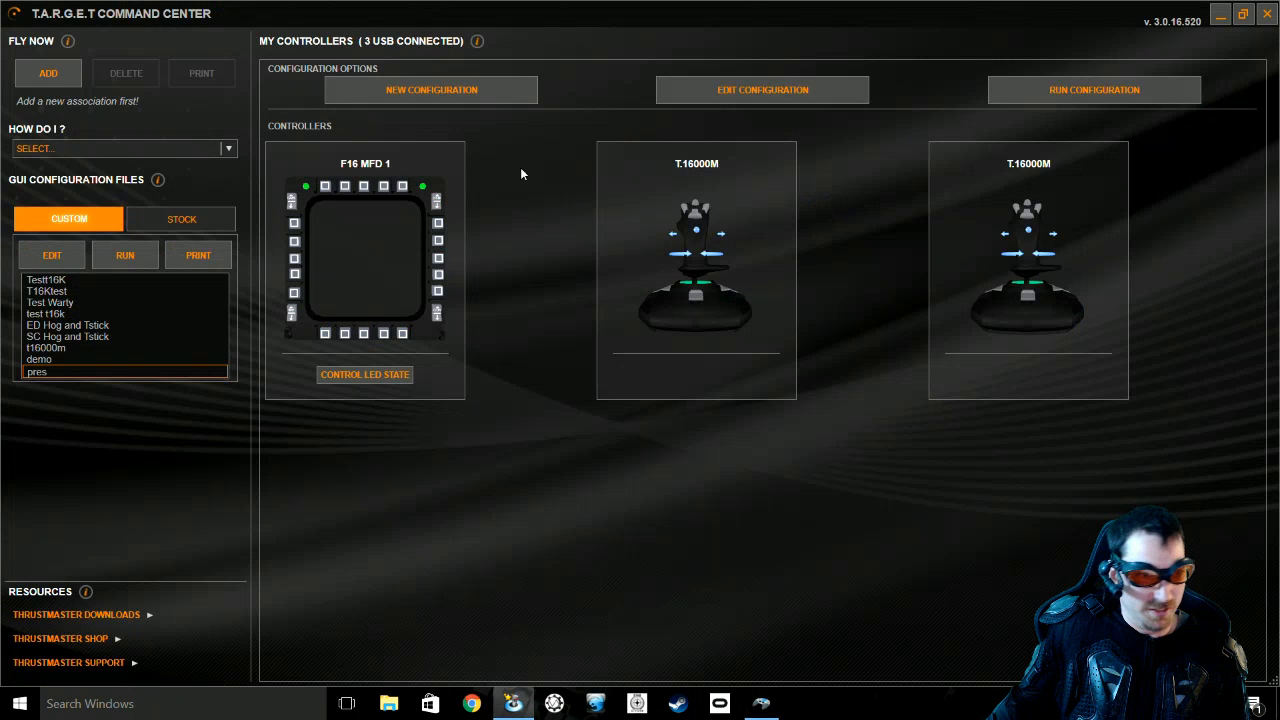
# - Edit the pres configuration, mapping the T16000M Left's JOYX to DX_XROT_AXIS and JOYY to DX_YROT_AXIS
pyautogui.click(58, 255)
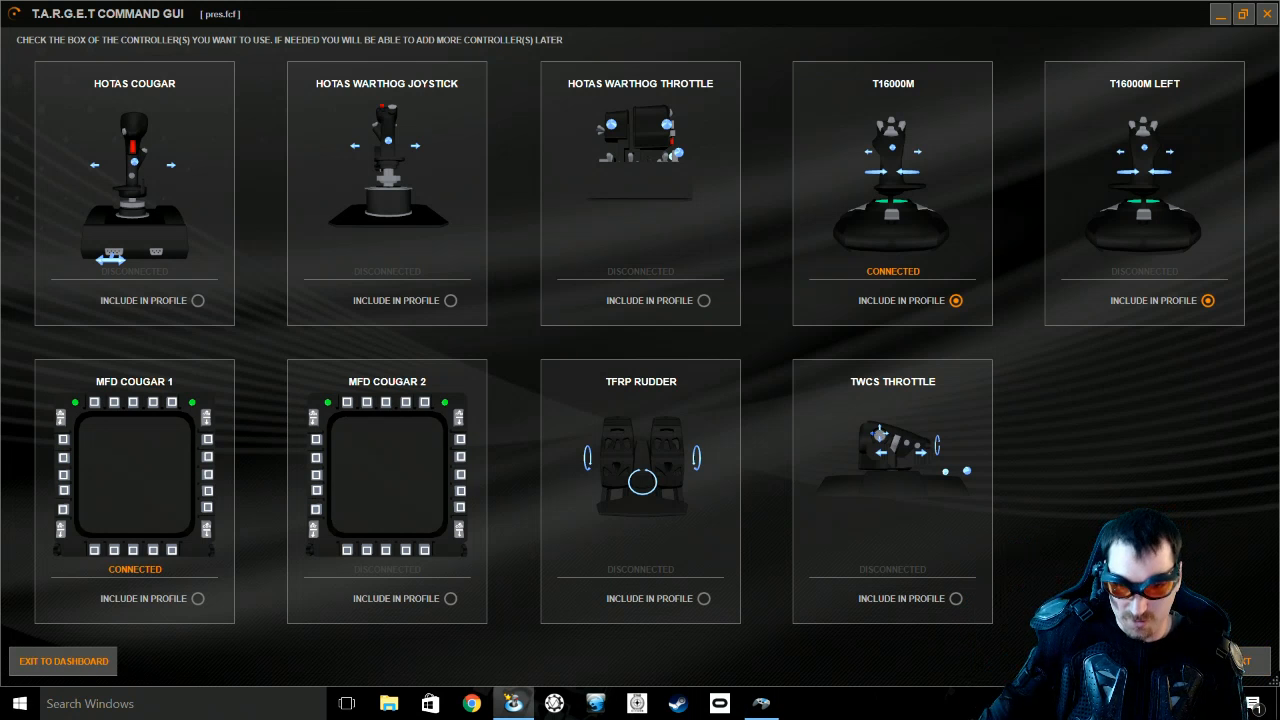
pyautogui.click(1248, 665)
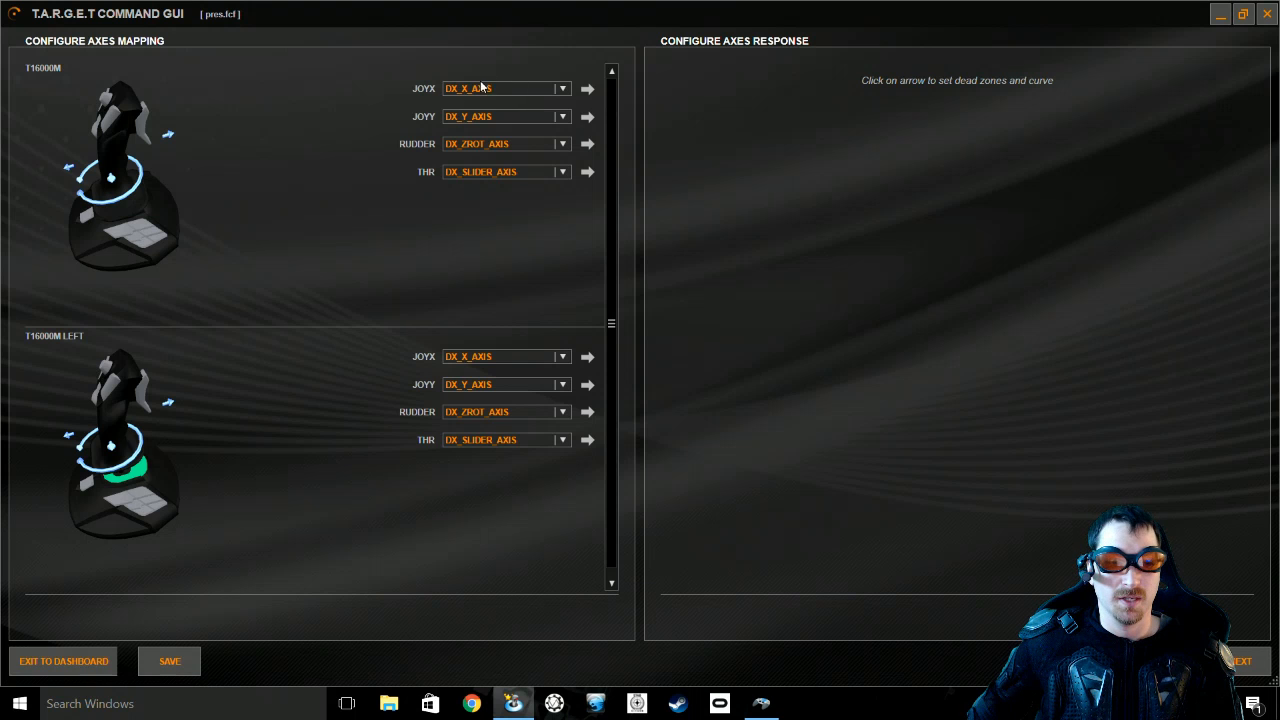
pyautogui.moveTo(428, 88)
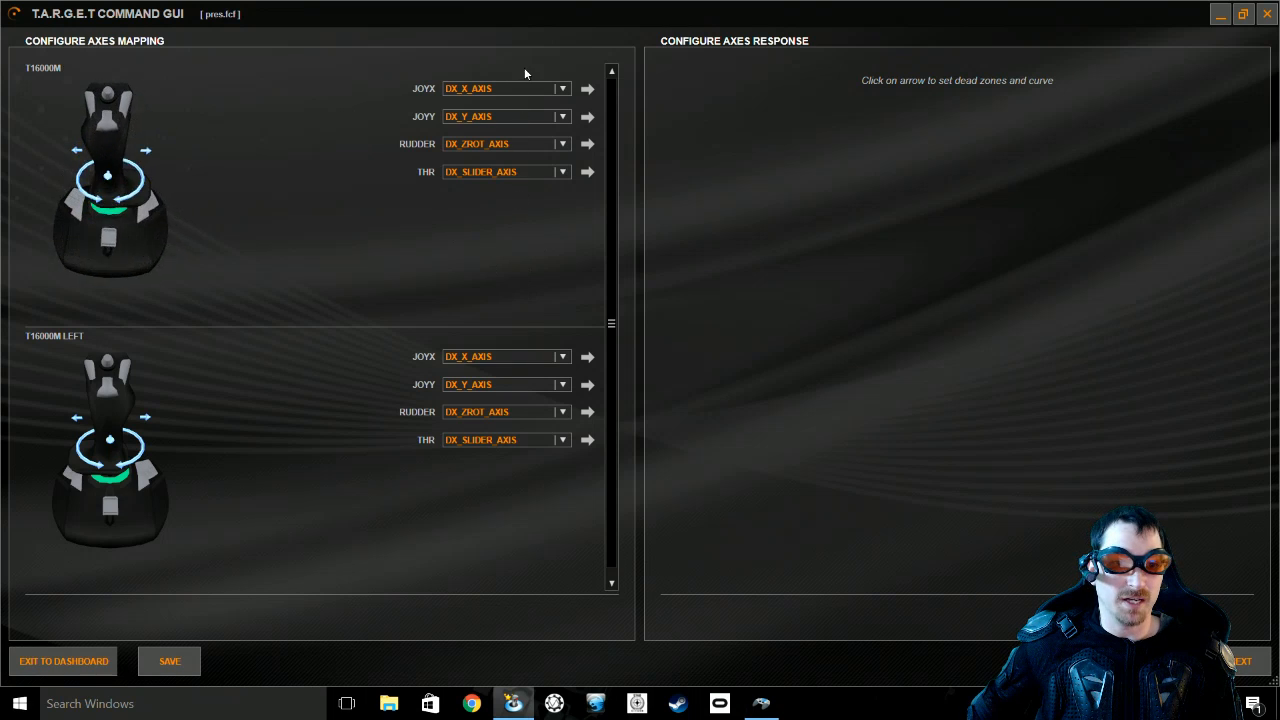
pyautogui.click(563, 357)
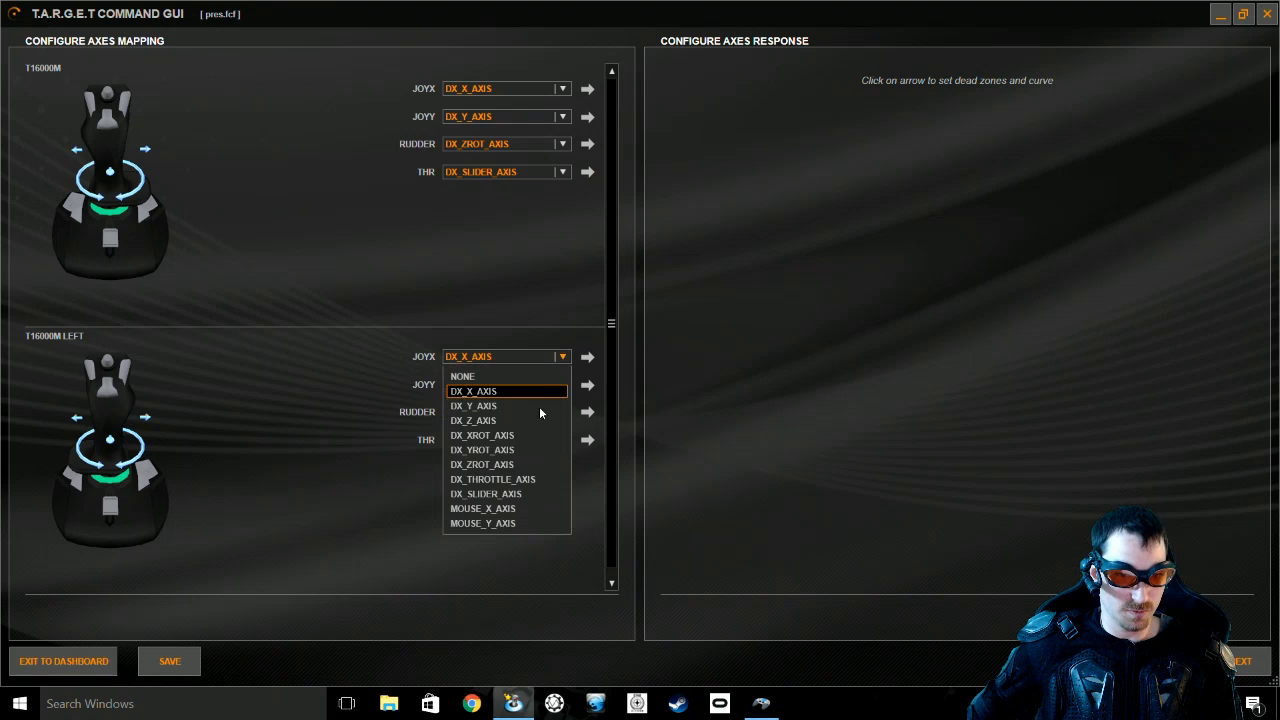
pyautogui.click(530, 436)
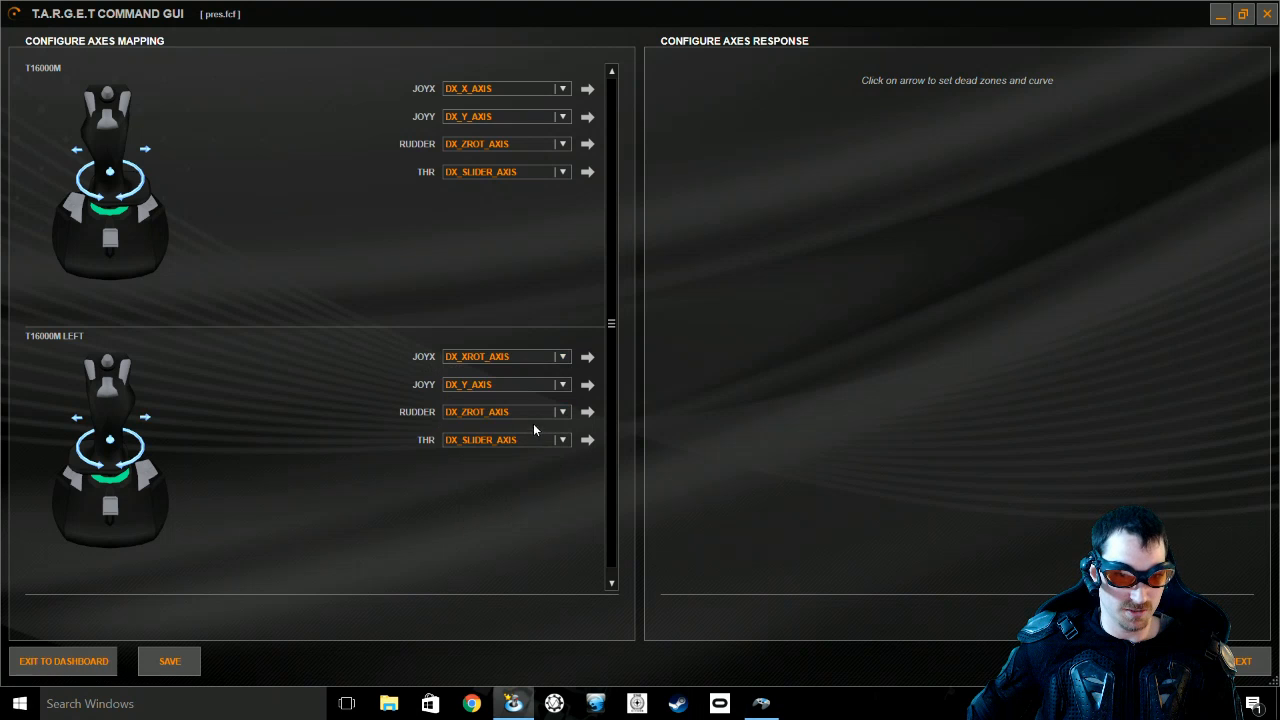
pyautogui.click(562, 385)
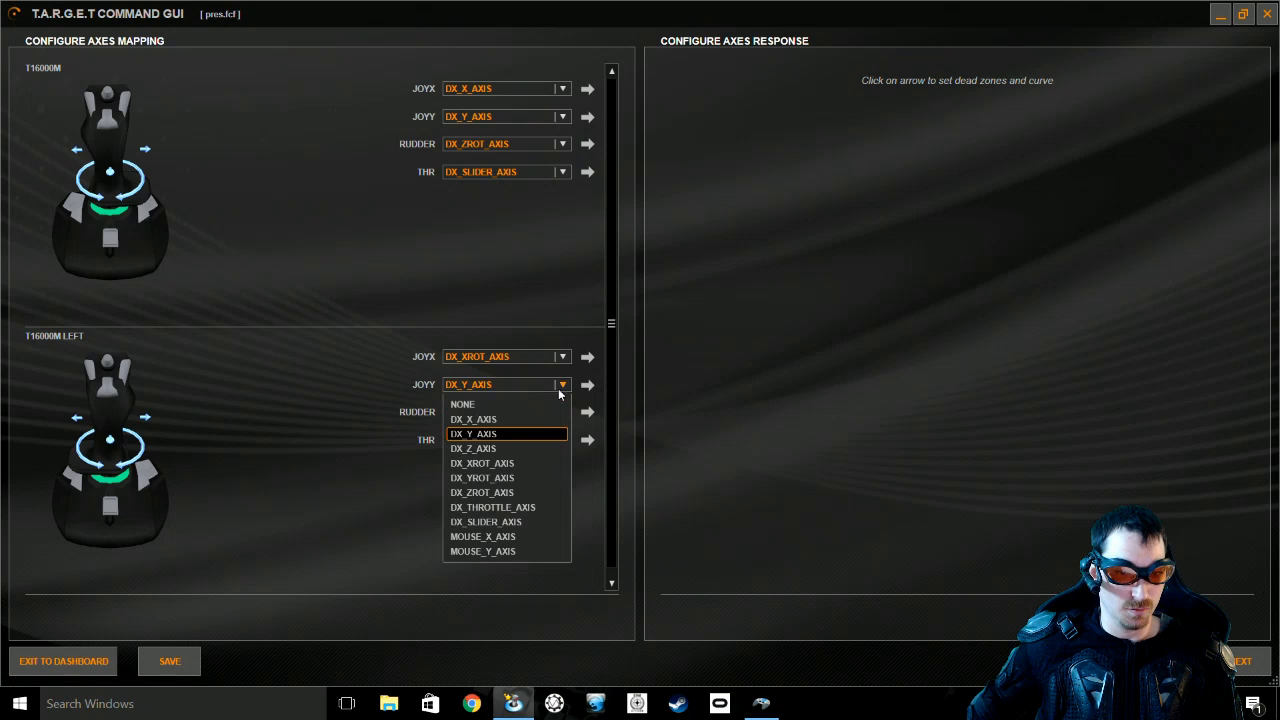
pyautogui.click(499, 478)
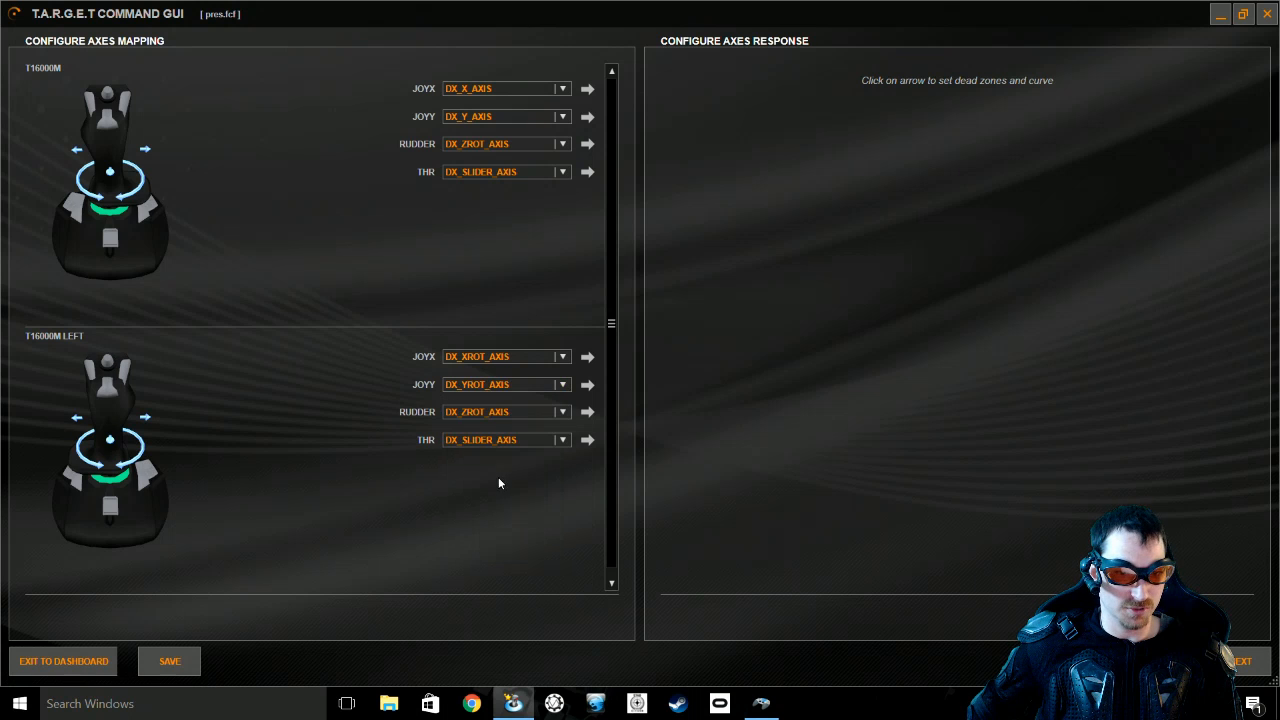
# - Map the T16000M Left's RUDDER to DX_Z_AXIS and its THR to DX_THROTTLE_AXIS
pyautogui.click(540, 412)
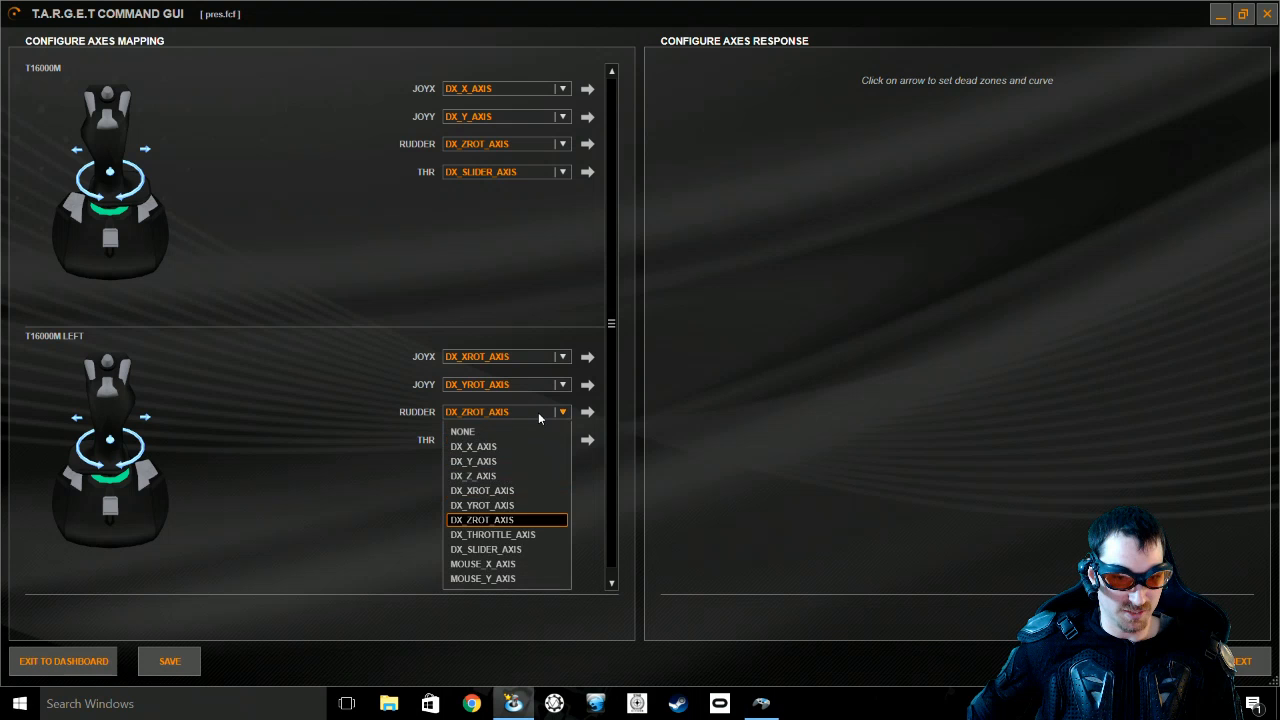
pyautogui.click(503, 477)
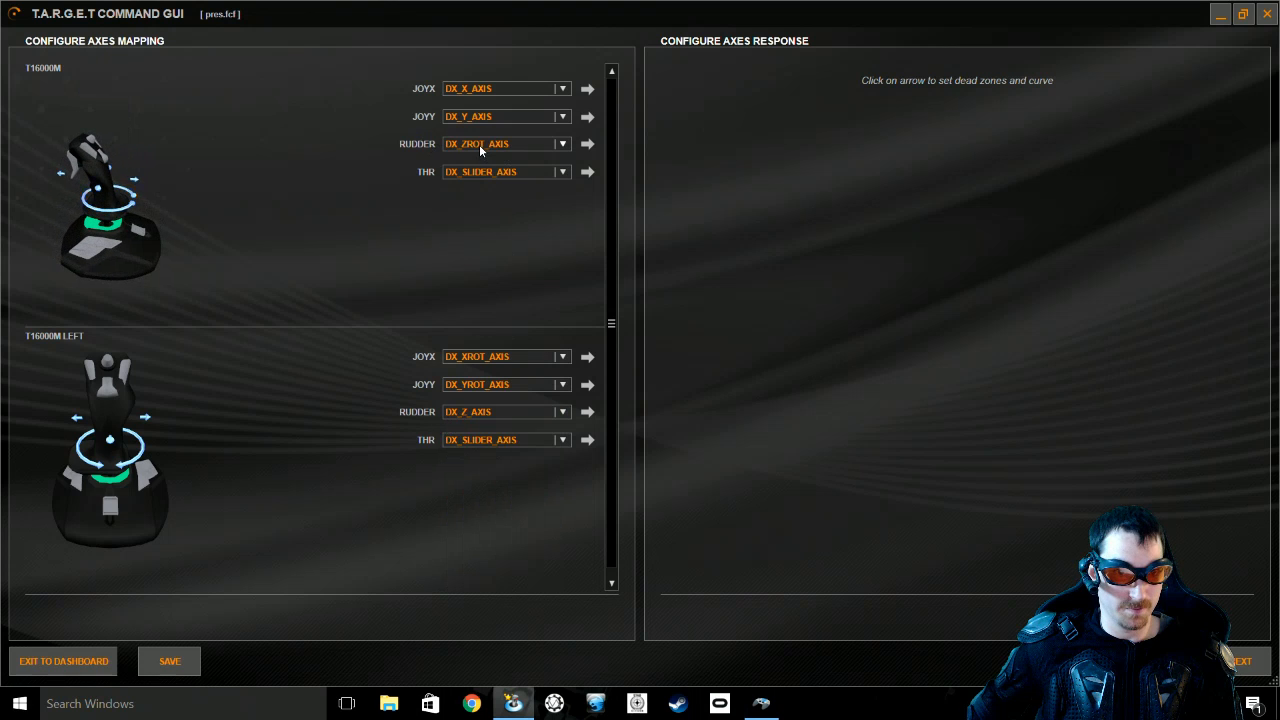
pyautogui.click(561, 441)
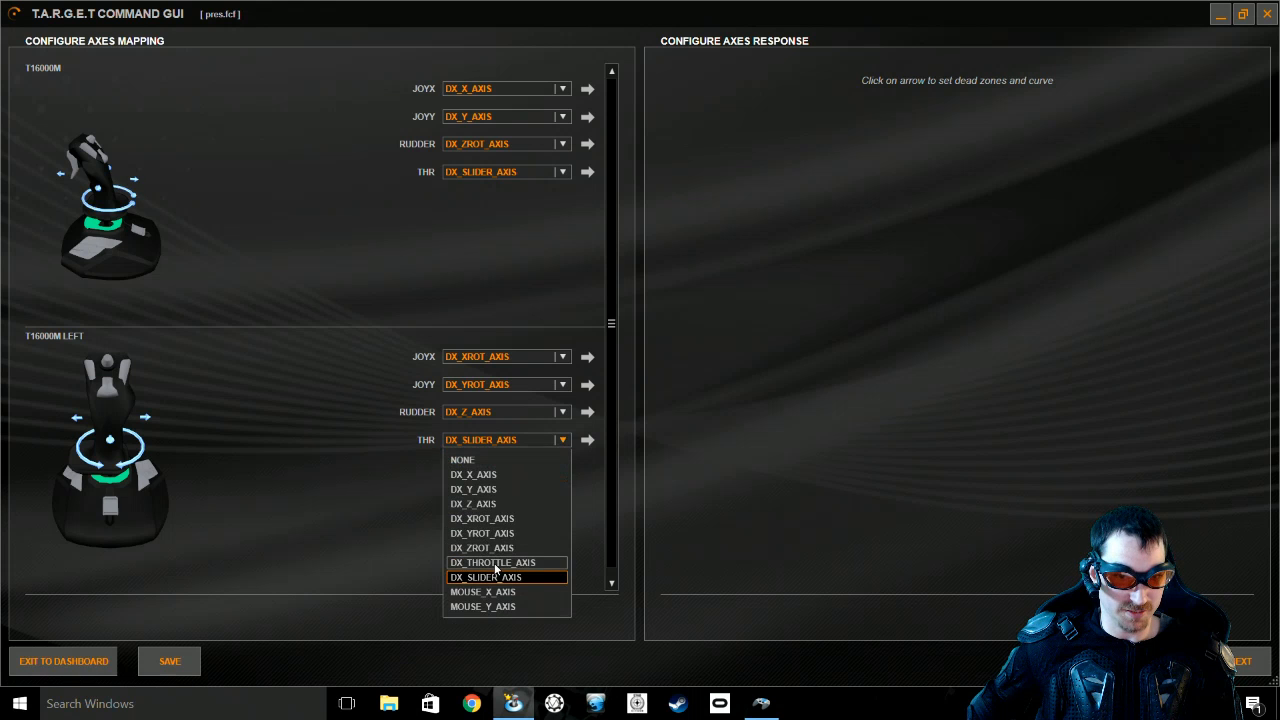
pyautogui.click(494, 563)
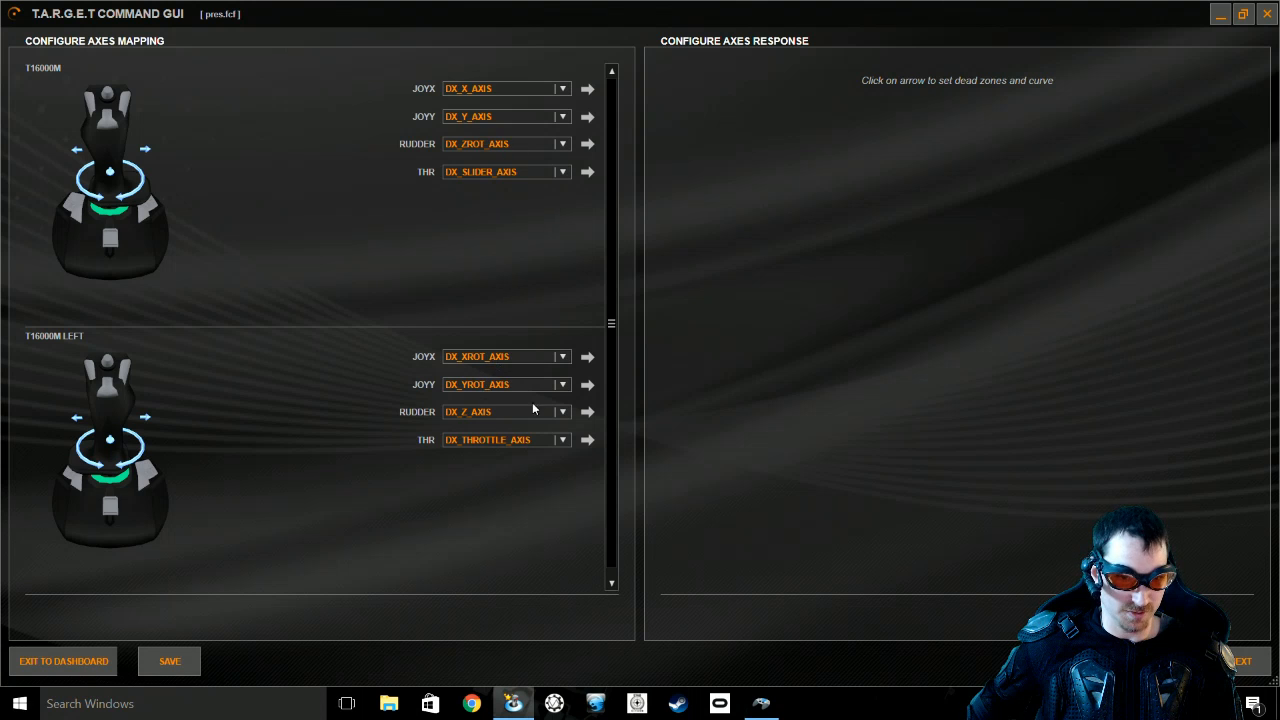
# - Finish the pres configuration without assigning any button events and exit to the dashboard
pyautogui.click(1246, 668)
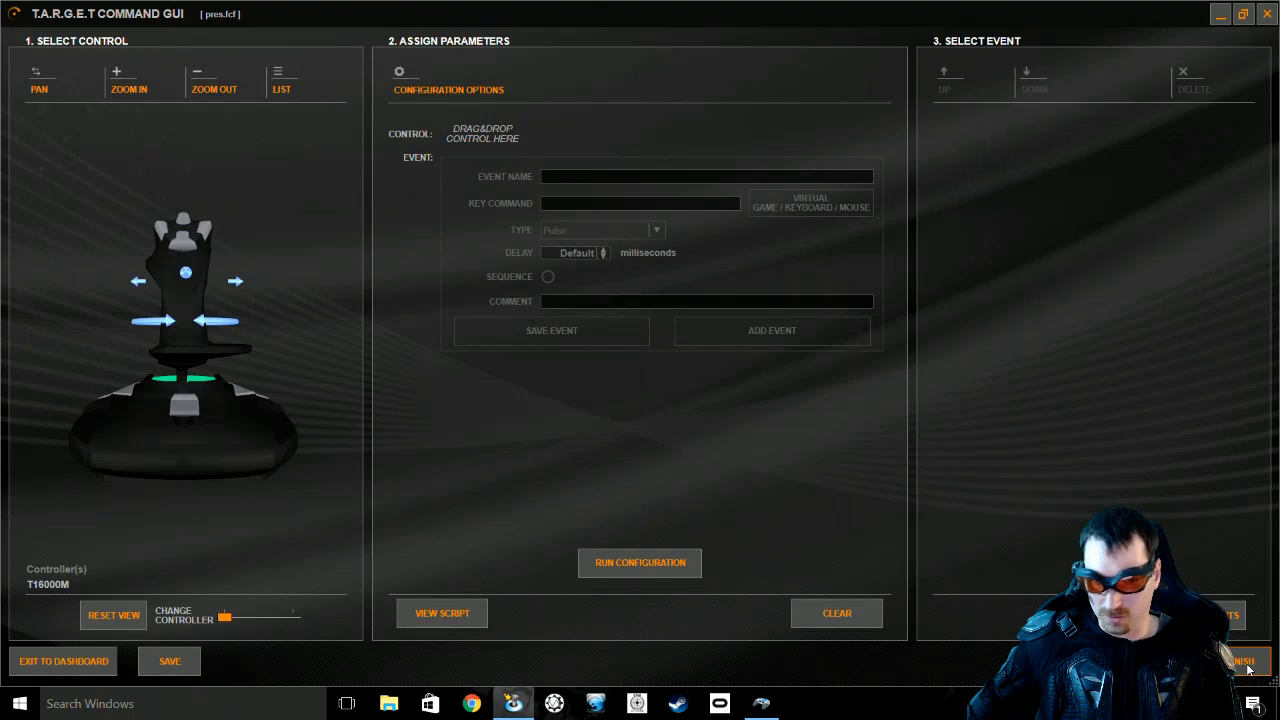
pyautogui.click(1247, 668)
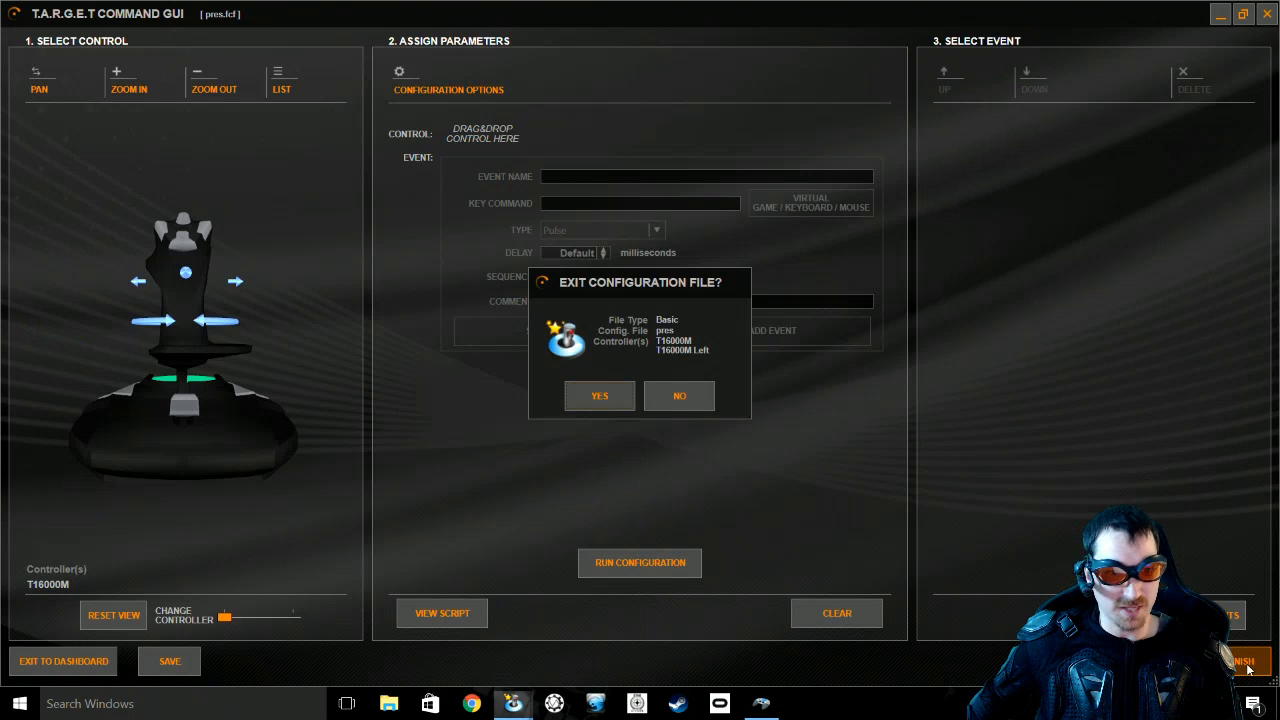
pyautogui.click(591, 400)
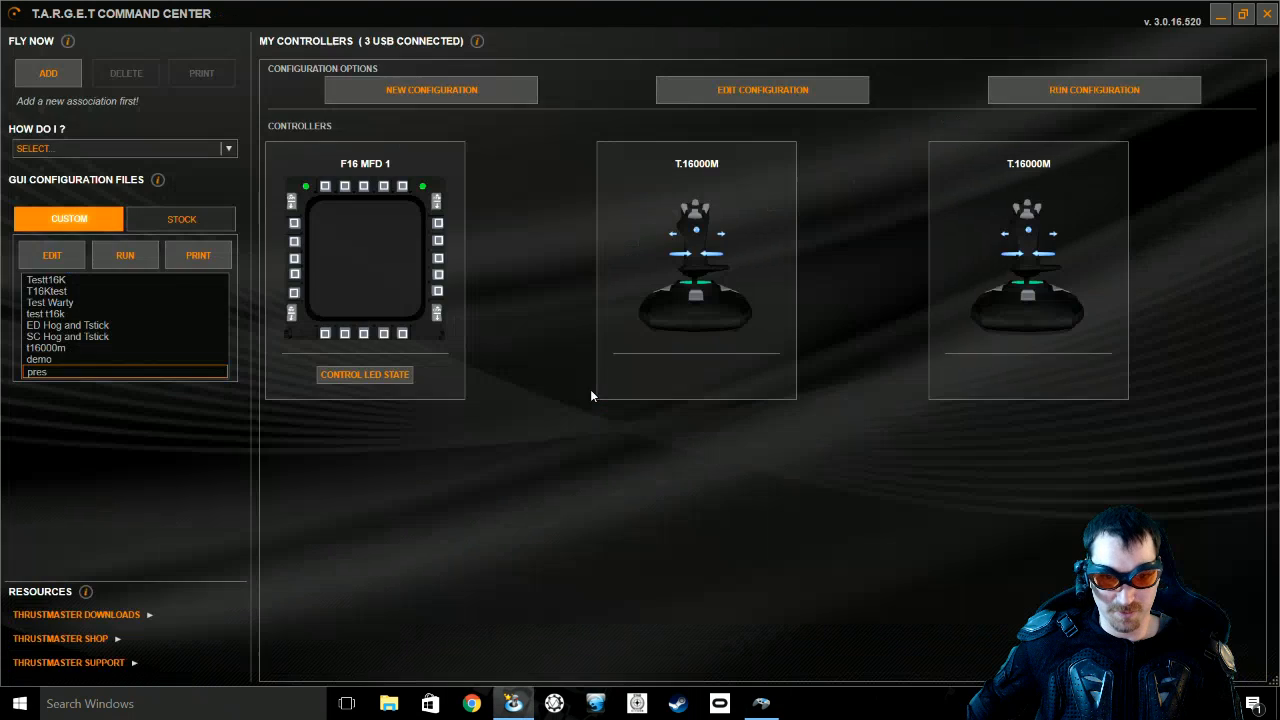
# - Run the pres configuration to examine the remapped axes in the Thrustmaster Combined properties, and stop the profile
pyautogui.click(126, 255)
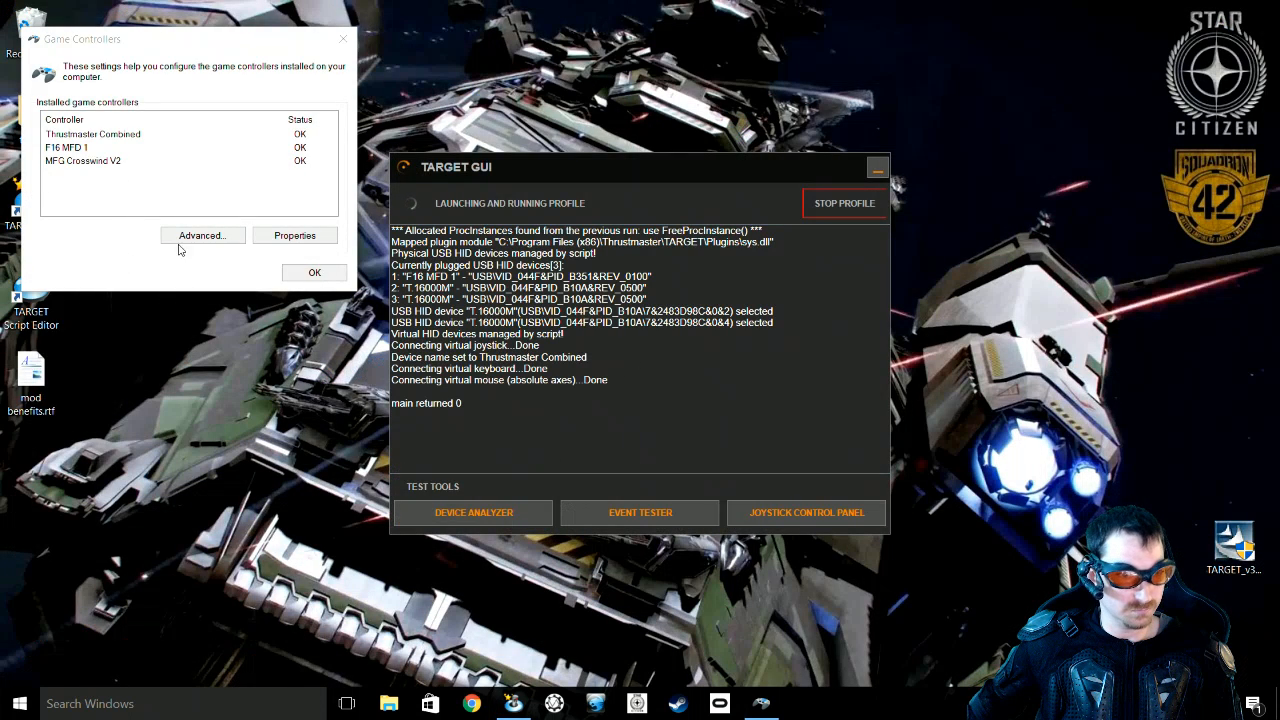
pyautogui.click(142, 134)
pyautogui.click(279, 238)
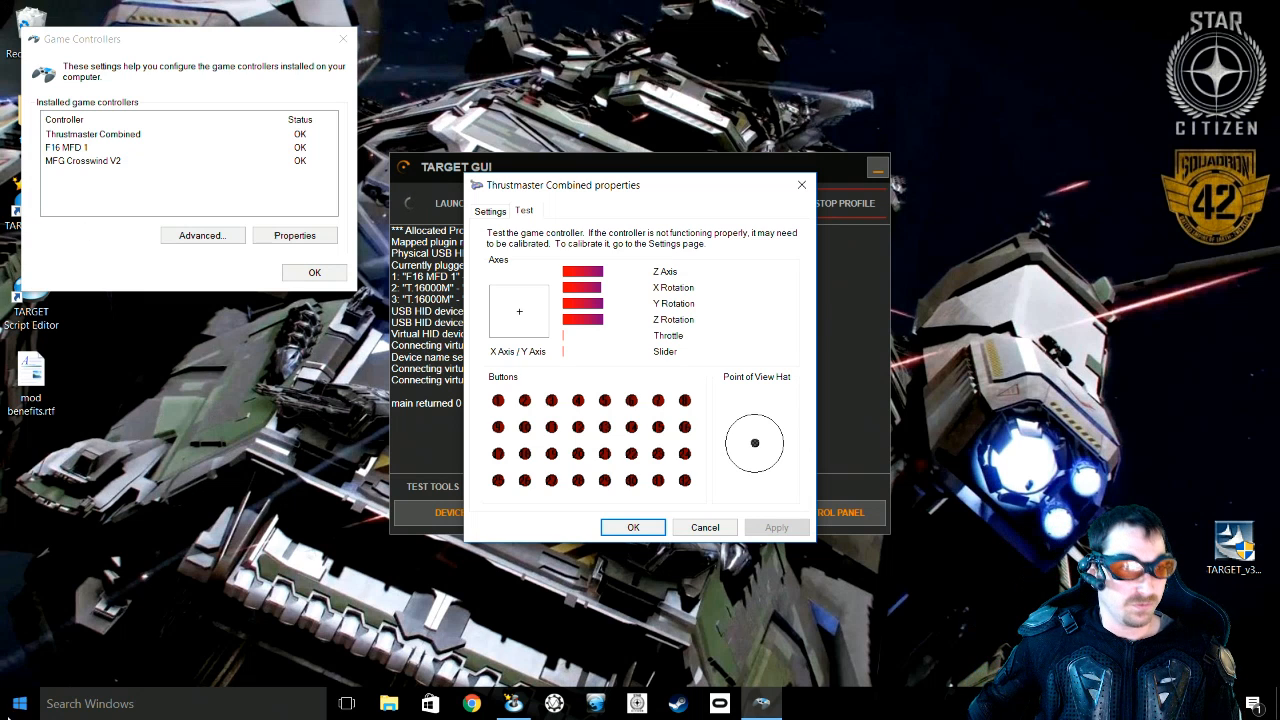
pyautogui.click(642, 532)
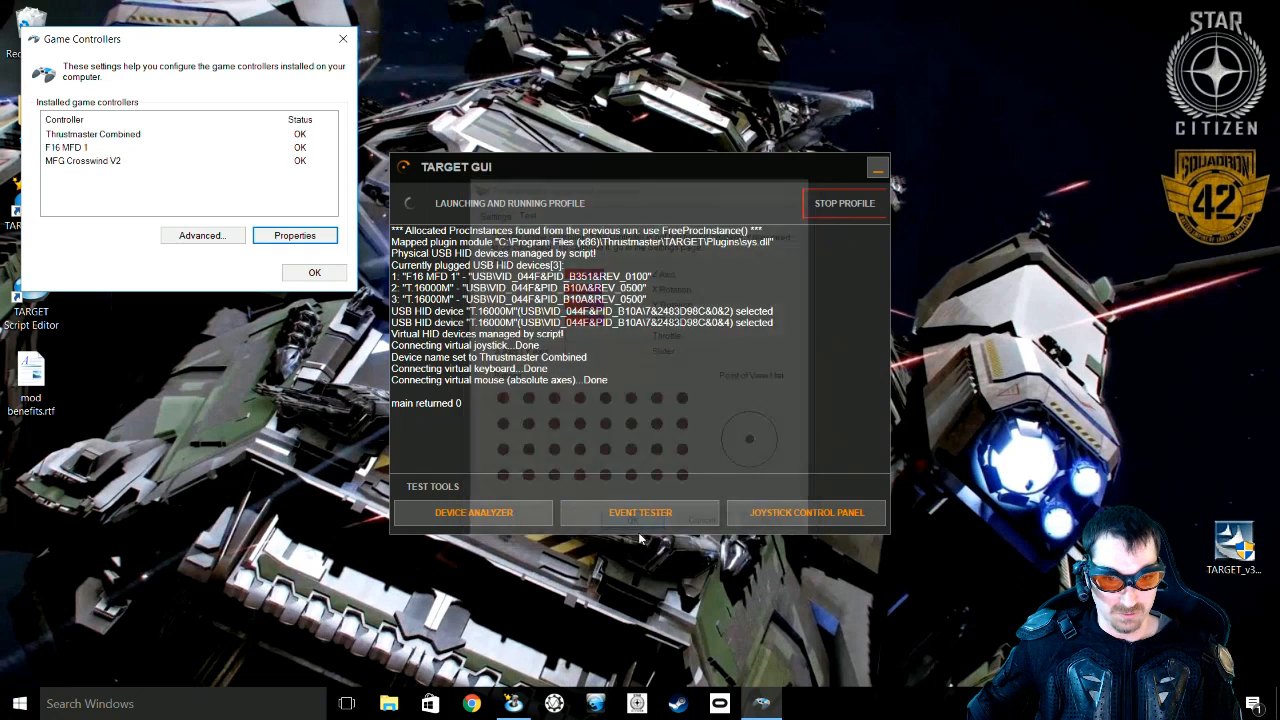
pyautogui.click(848, 209)
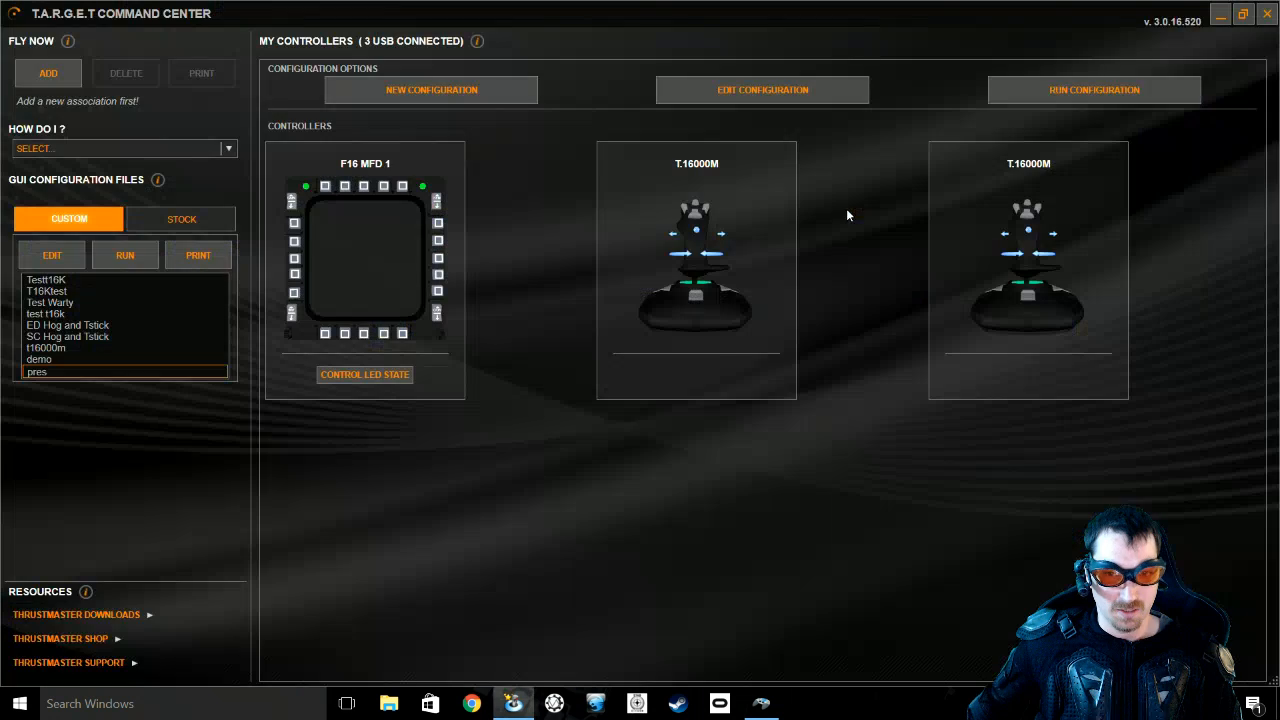
# - Edit the pres configuration, keeping its controllers, and set the center deadzone of the T16000M Left's JOYX axis to 40
pyautogui.click(57, 258)
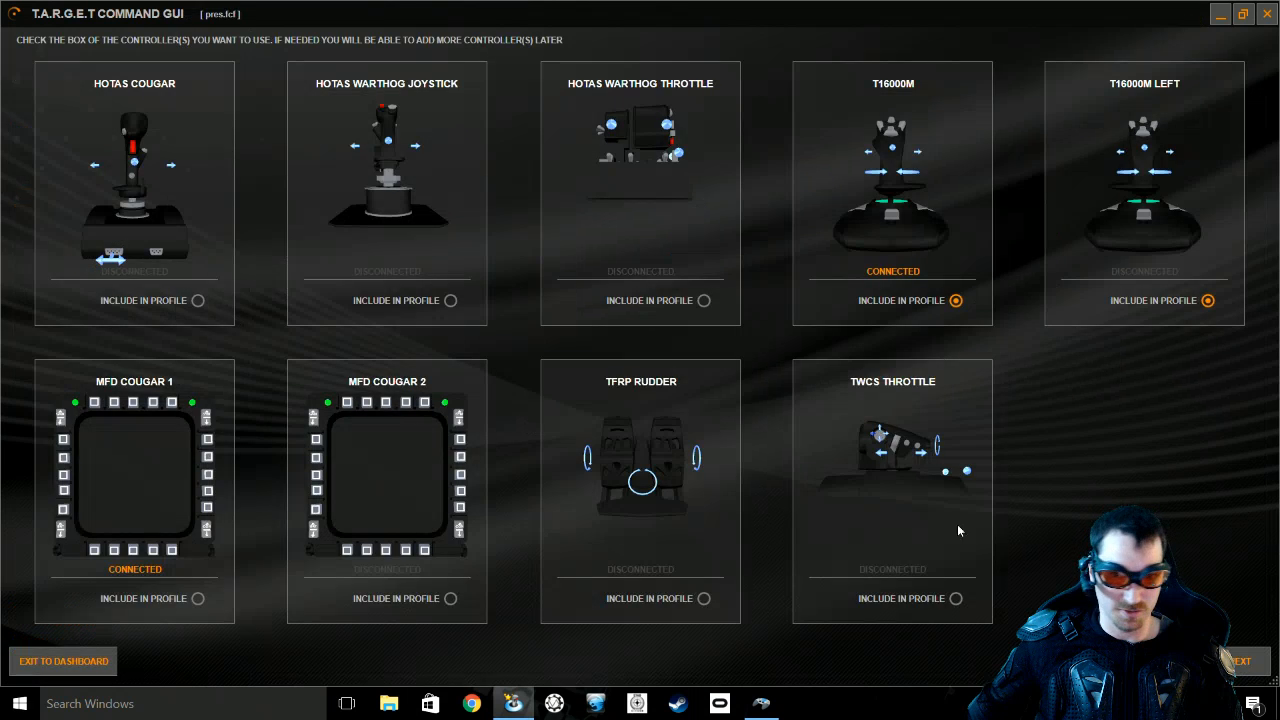
pyautogui.click(1250, 658)
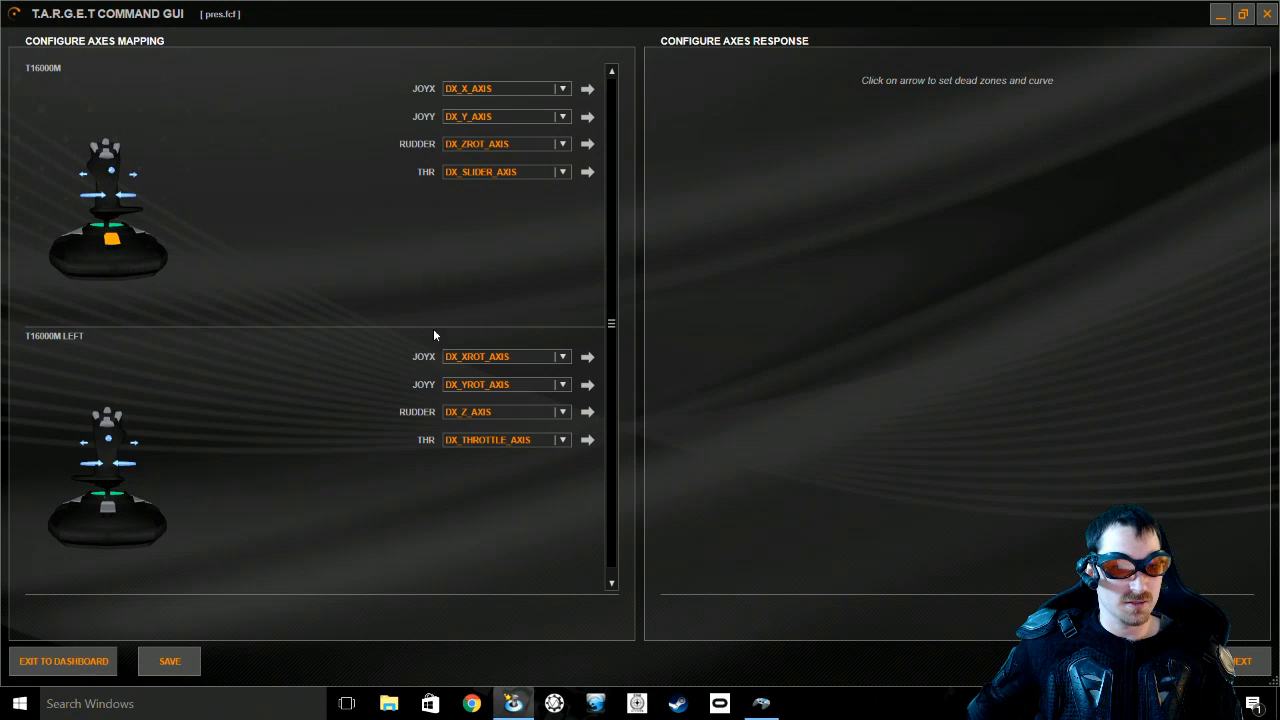
pyautogui.click(588, 89)
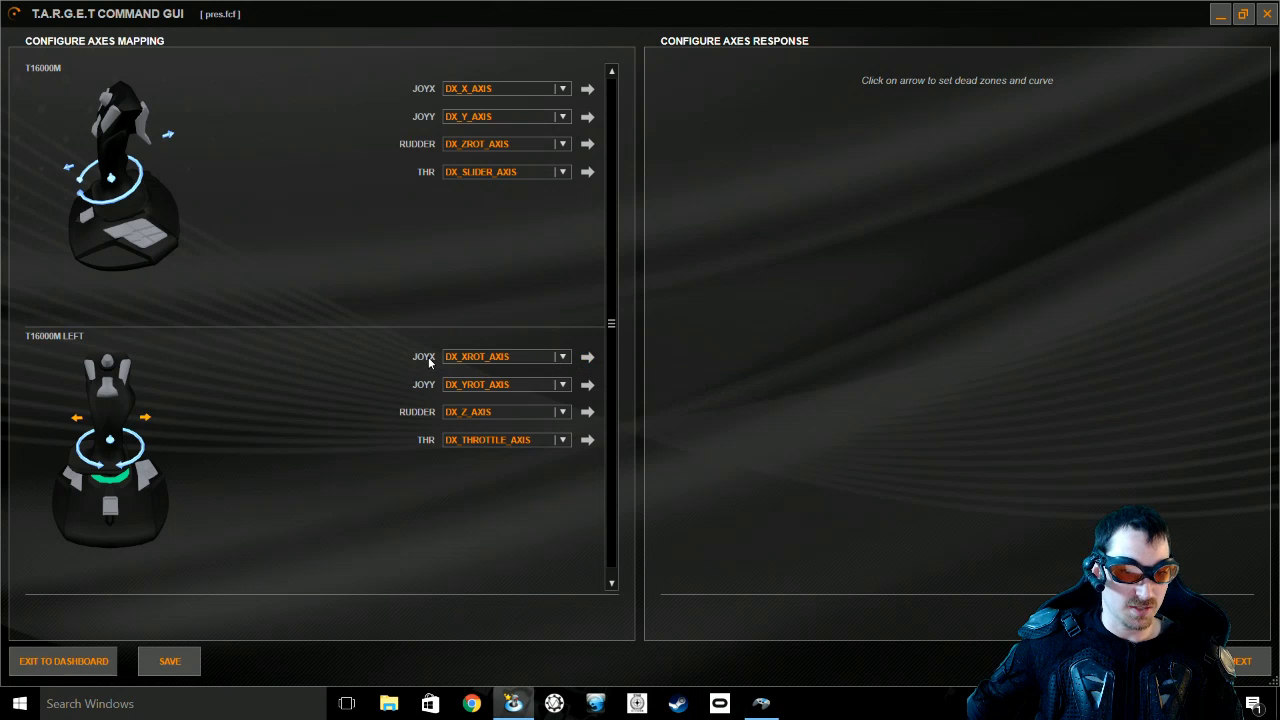
pyautogui.click(587, 357)
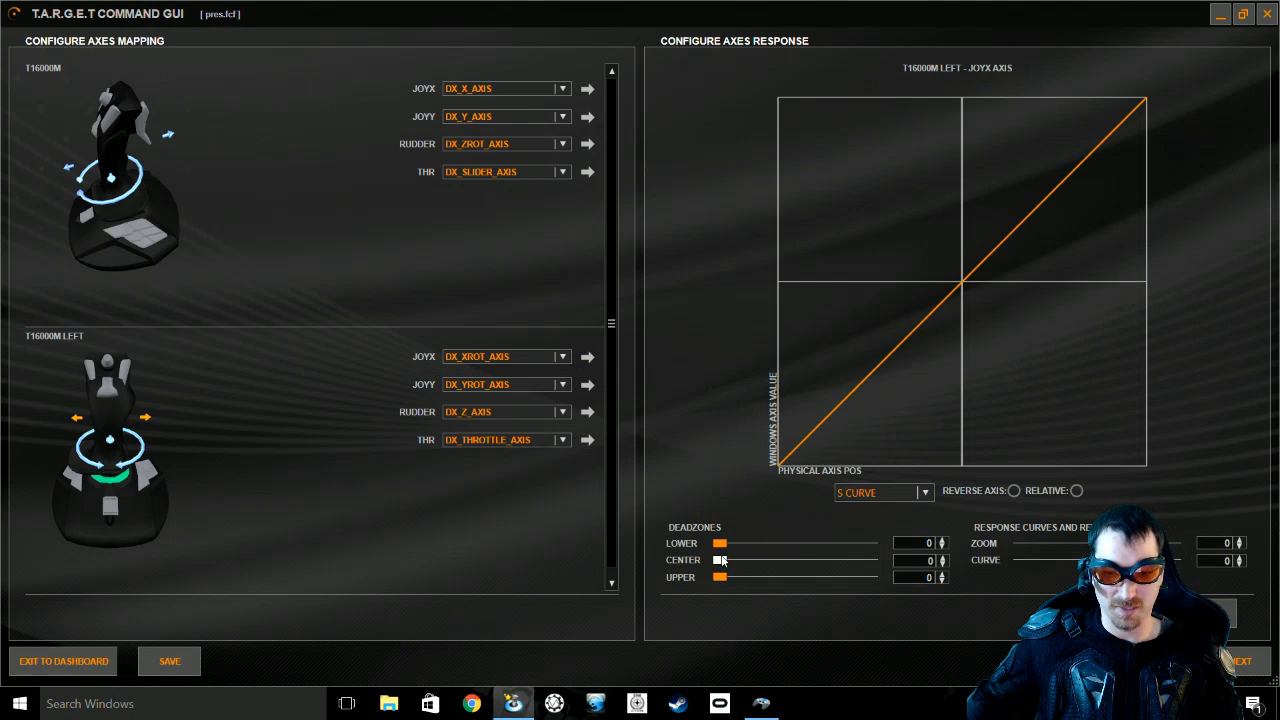
pyautogui.moveTo(722, 561); pyautogui.dragTo(781, 567)
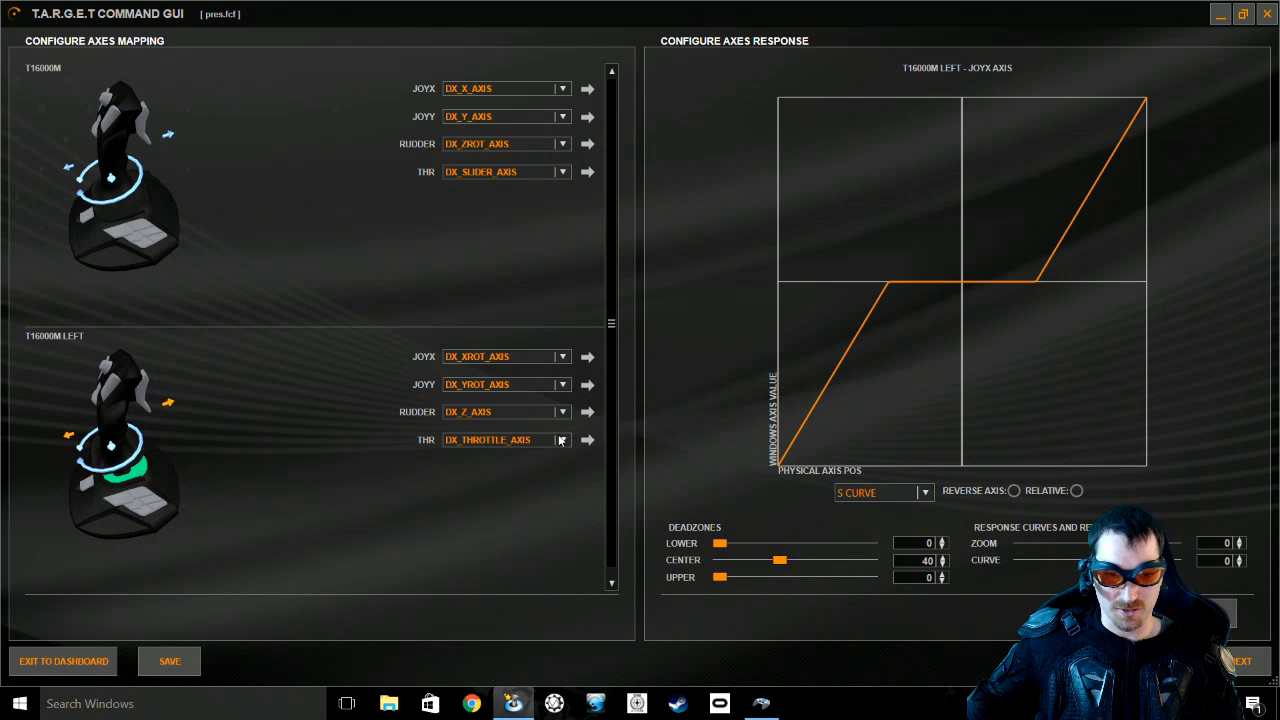
# - Set the center deadzone of the T16000M Left's JOYY axis to 20 and of its RUDDER axis to 5
pyautogui.click(587, 385)
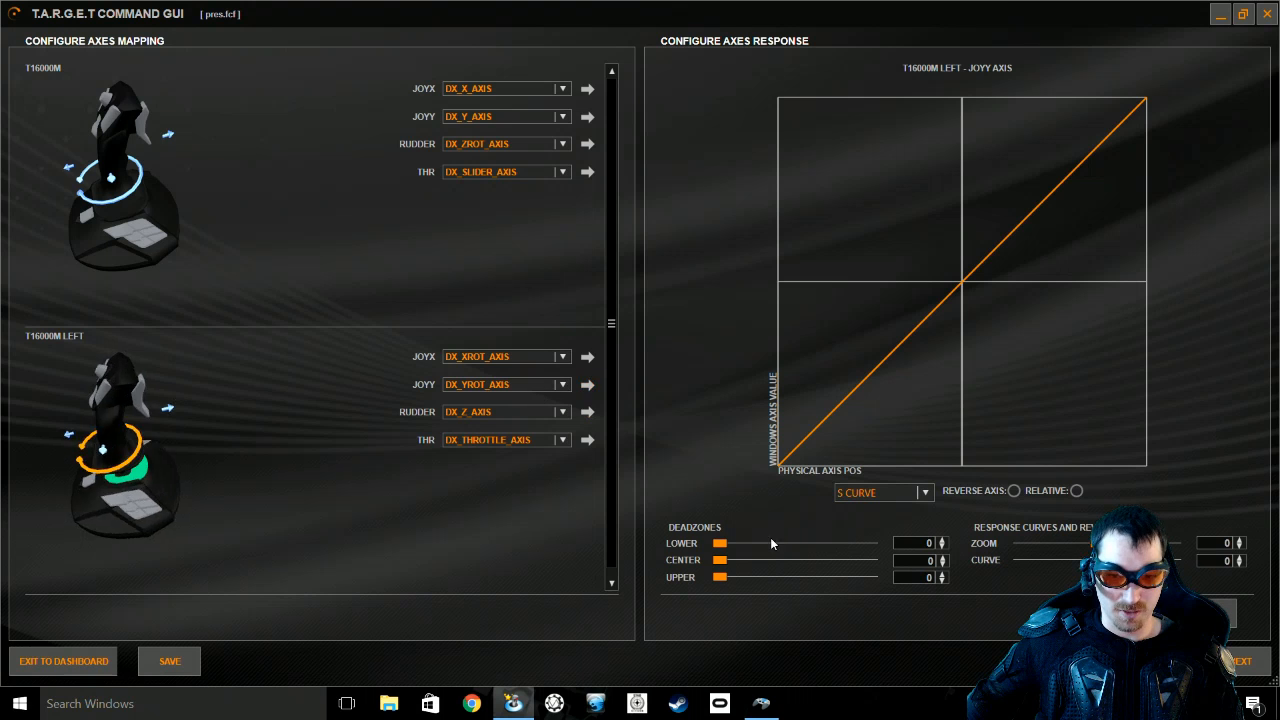
pyautogui.moveTo(724, 566); pyautogui.dragTo(754, 572)
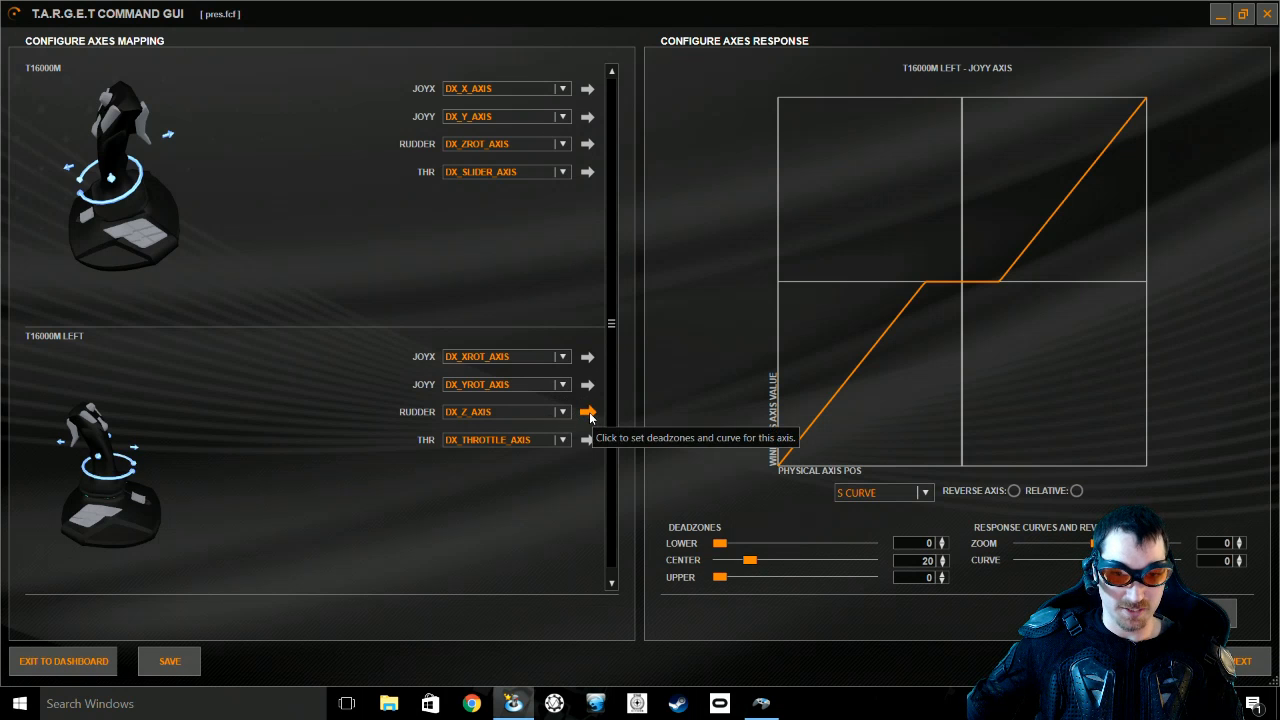
pyautogui.click(588, 412)
pyautogui.click(724, 561)
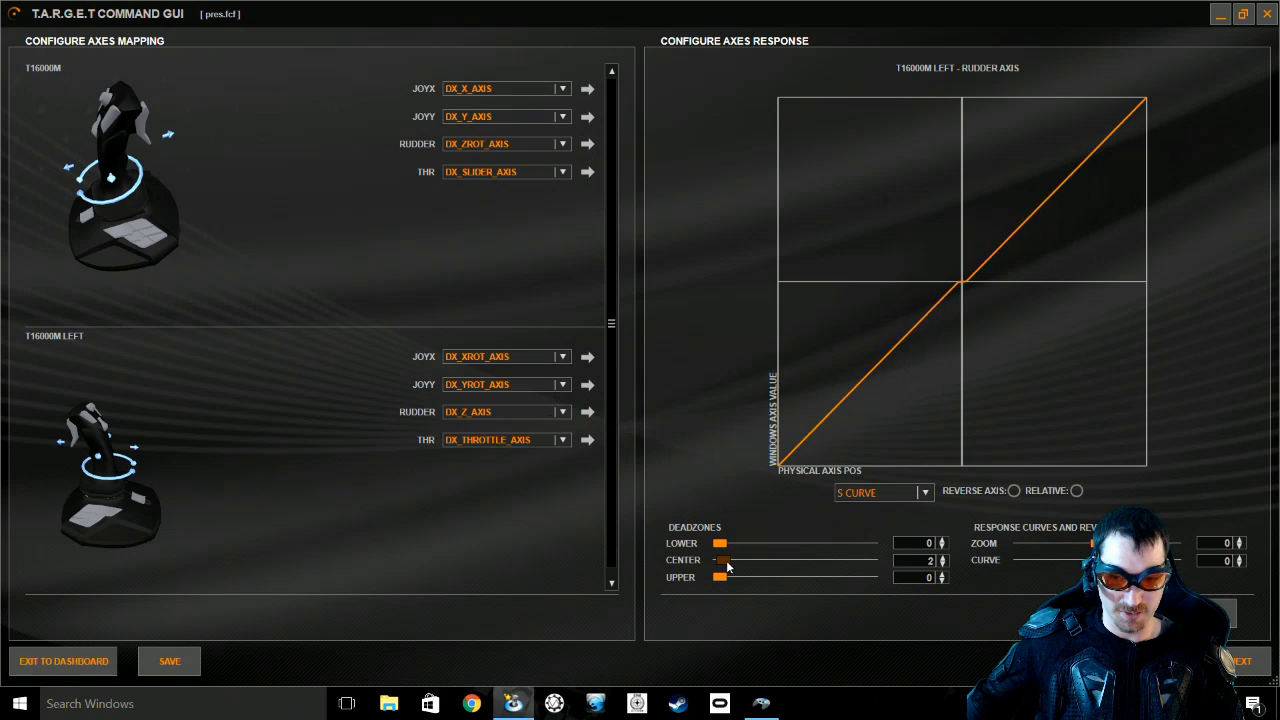
pyautogui.moveTo(727, 567); pyautogui.dragTo(731, 565)
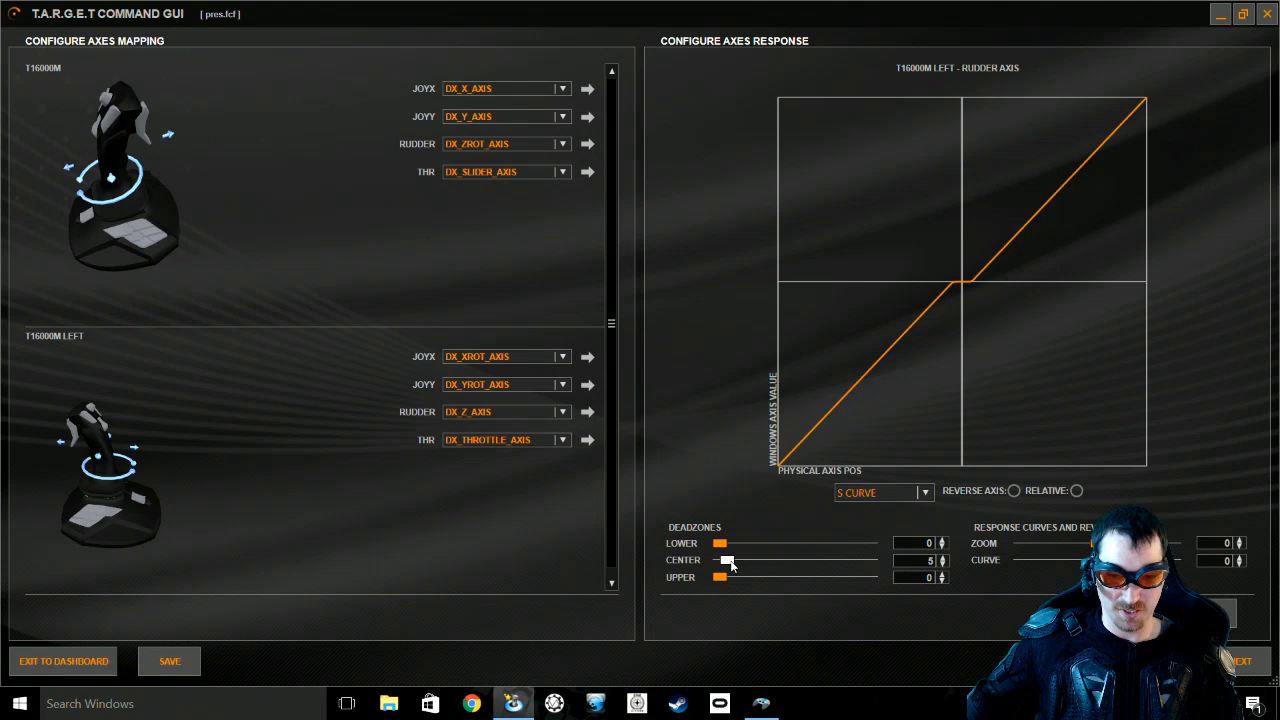
# - Set the center deadzone of the T16000M's RUDDER axis to 5 and view the response curves of its JOYX and JOYY axes
pyautogui.click(587, 143)
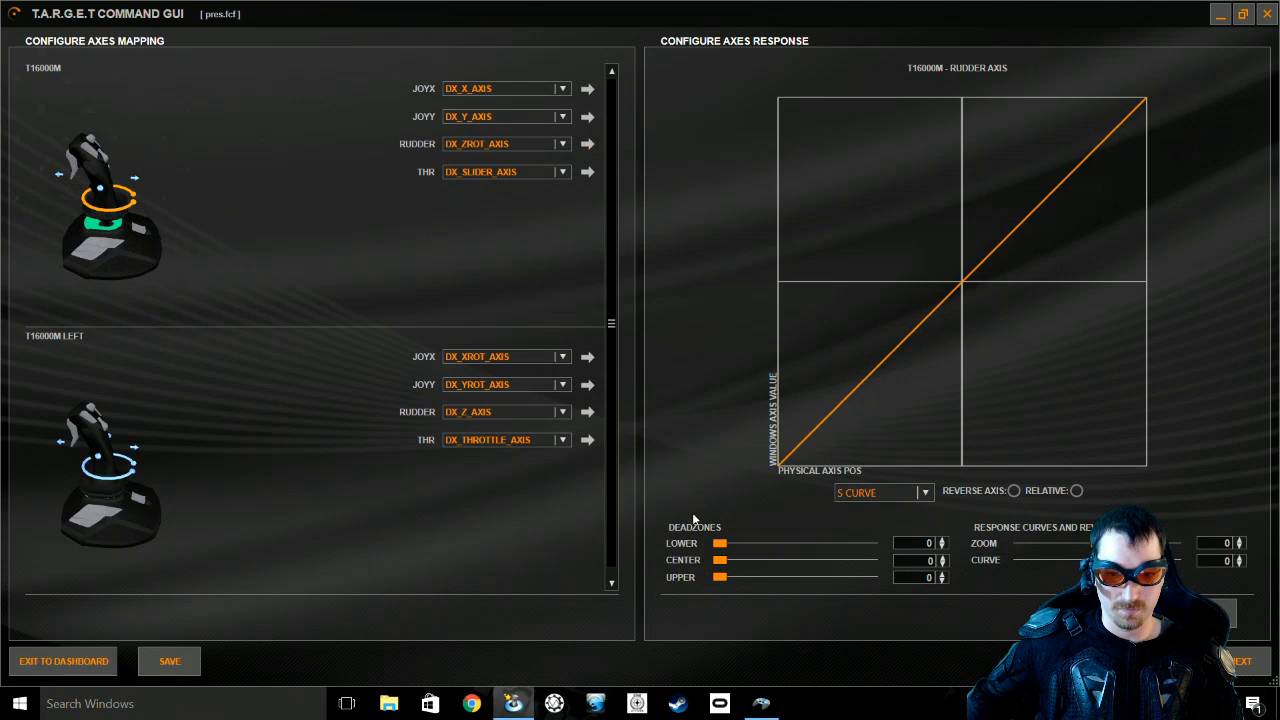
pyautogui.moveTo(722, 562); pyautogui.dragTo(729, 566)
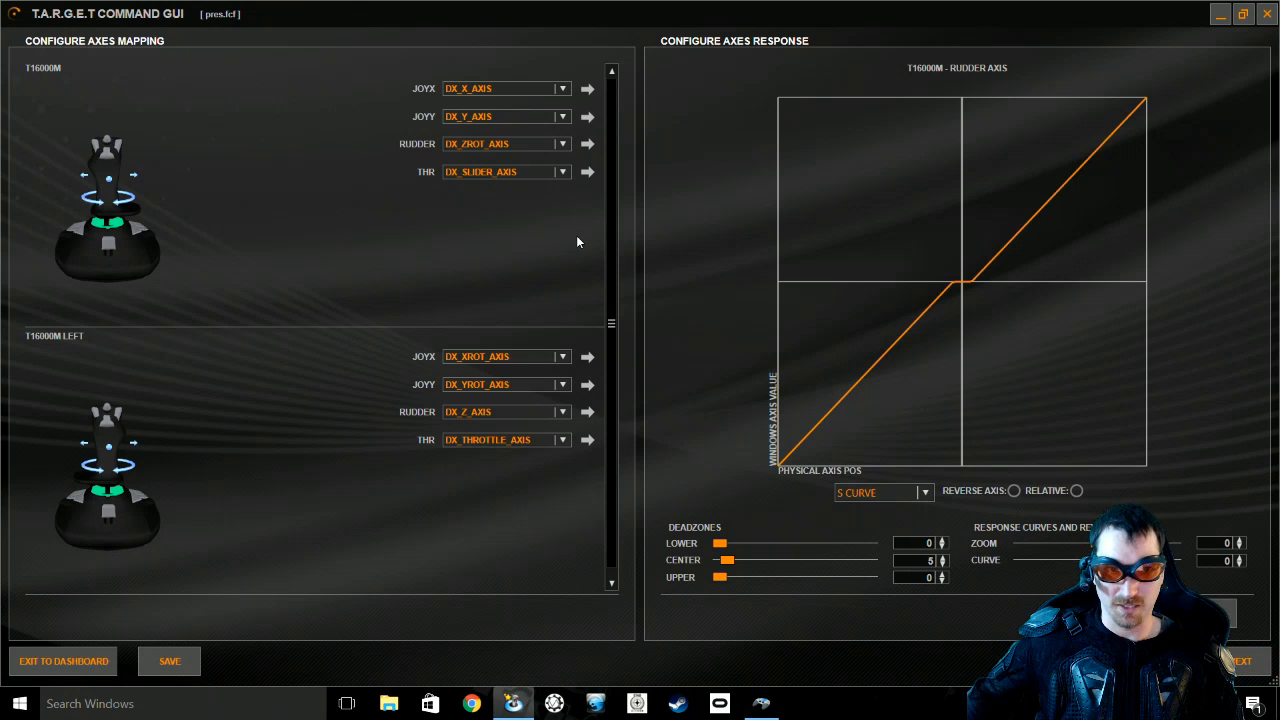
pyautogui.click(587, 88)
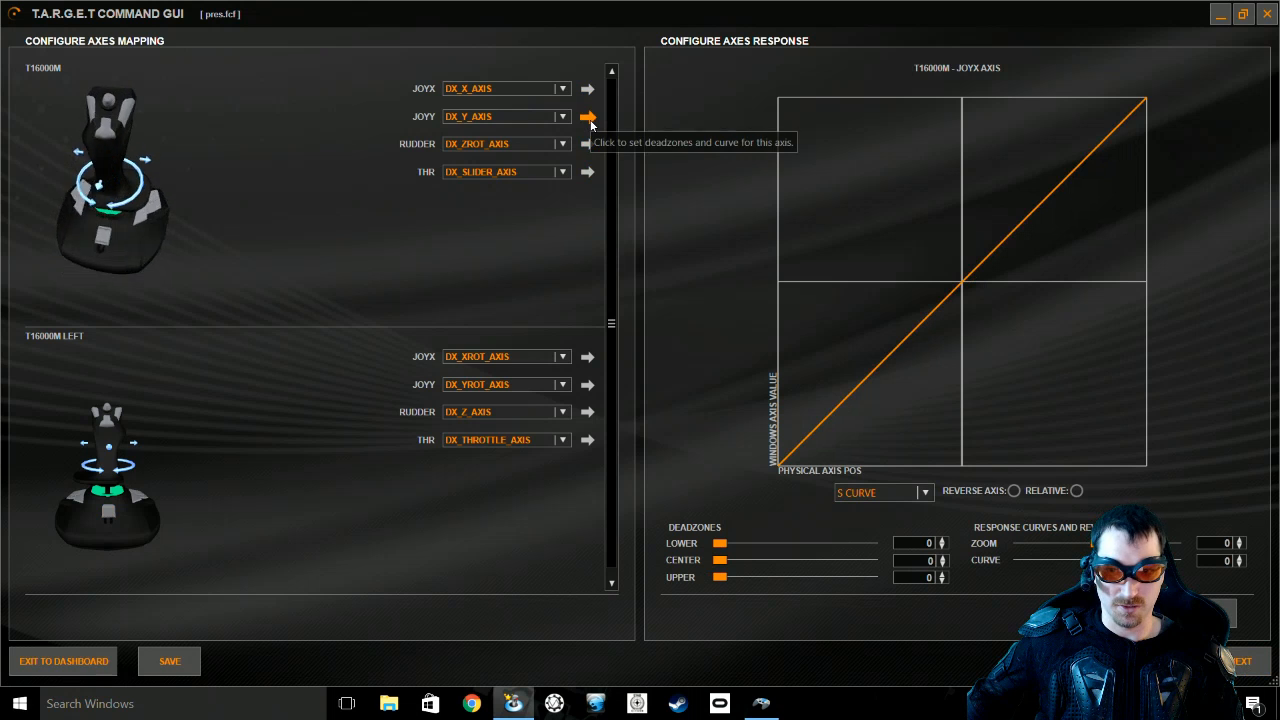
pyautogui.click(588, 117)
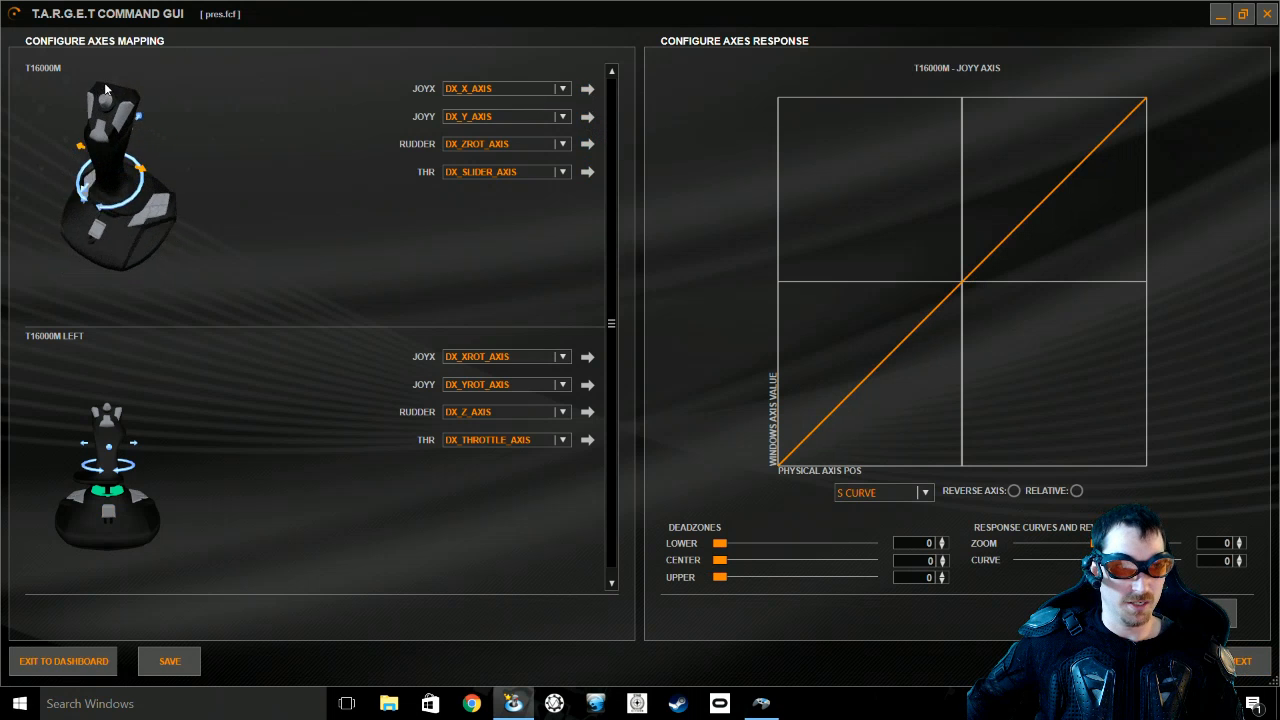
# - Continue to the event assignment stage and switch the displayed controller to the T16000M Left
pyautogui.click(1243, 663)
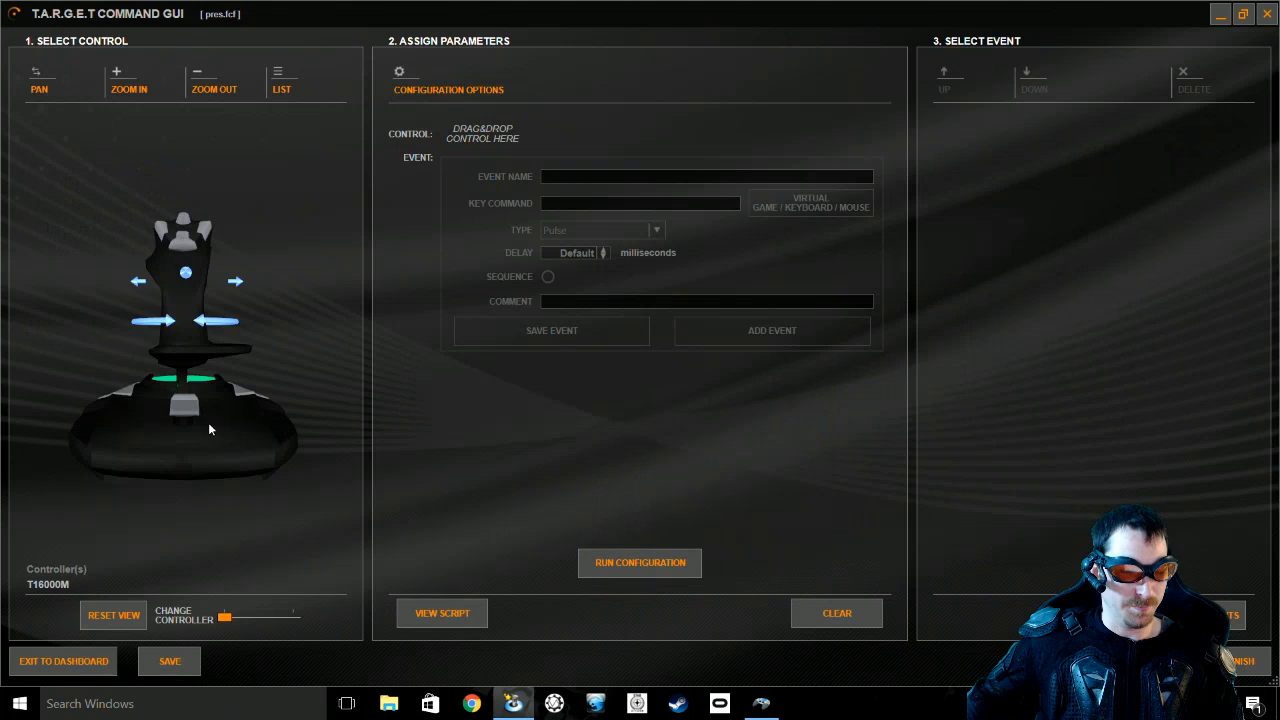
pyautogui.moveTo(209, 429); pyautogui.dragTo(71, 430)
pyautogui.moveTo(228, 617); pyautogui.dragTo(188, 627)
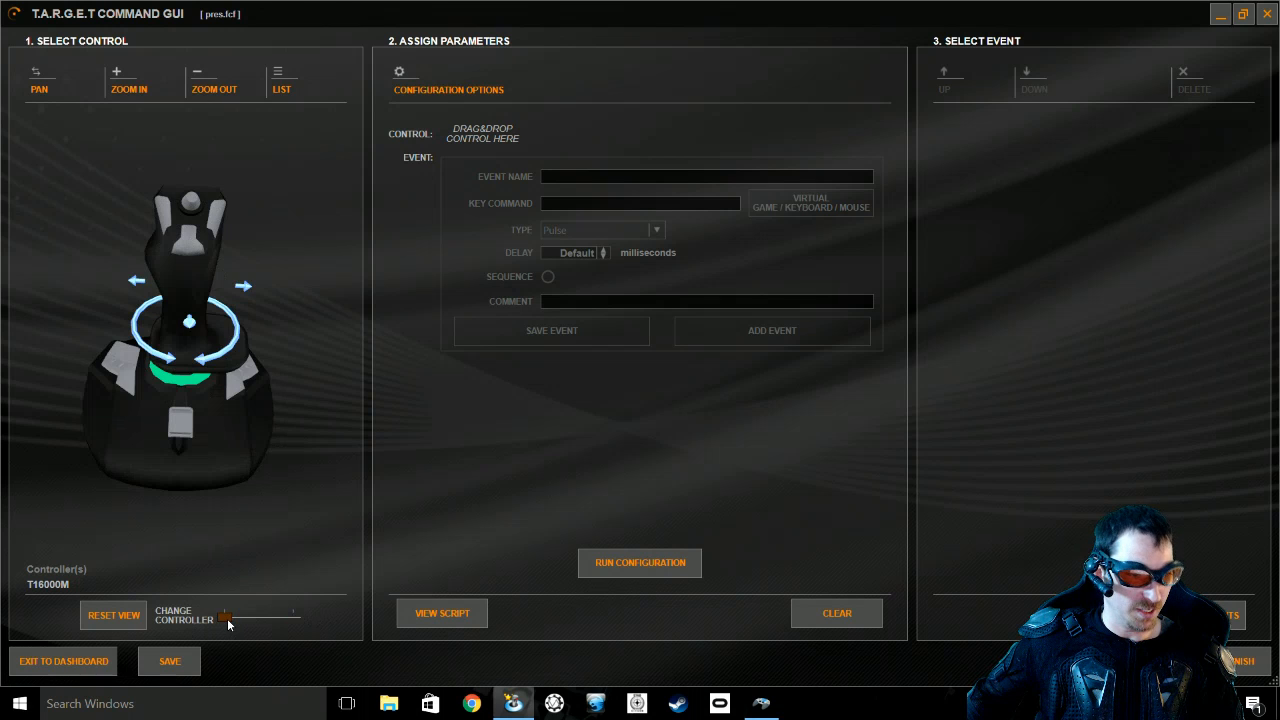
pyautogui.moveTo(228, 620); pyautogui.dragTo(276, 620)
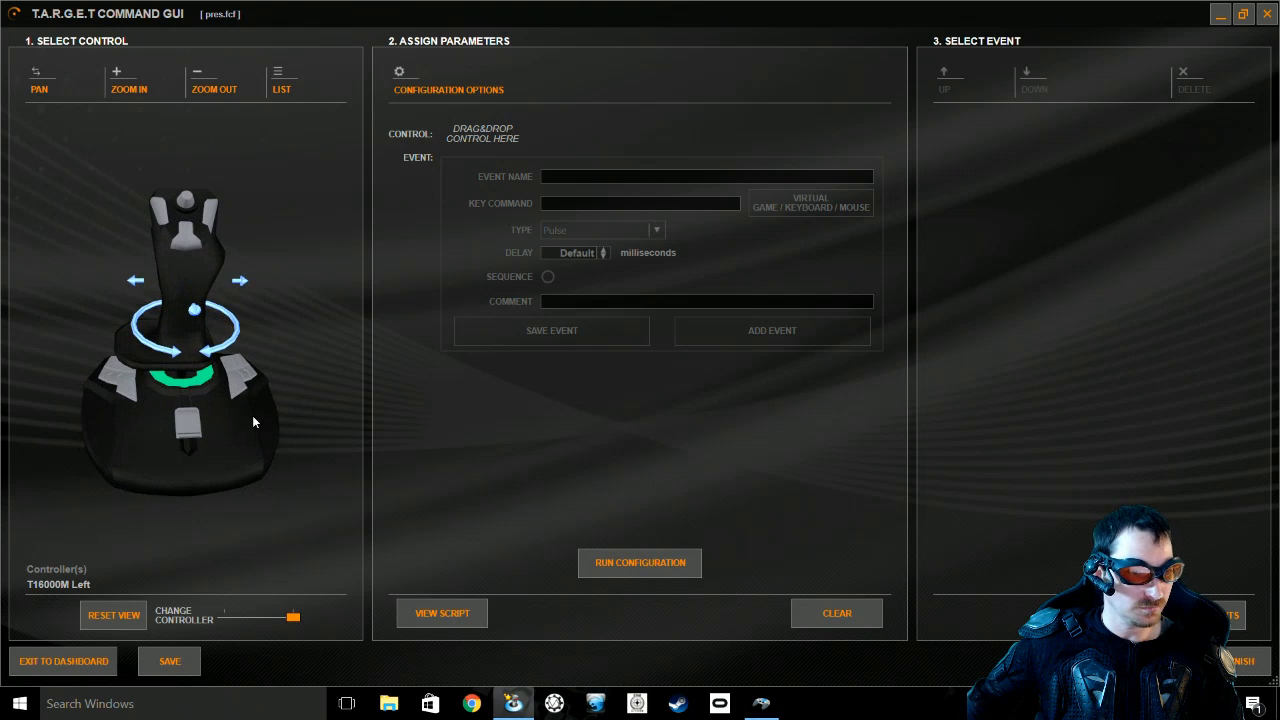
# - Select the T16000M Left's trigger, TS1, name its event 17 and assign DirectX button 17 as the key command
pyautogui.moveTo(252, 416); pyautogui.dragTo(262, 431)
pyautogui.moveTo(115, 431); pyautogui.dragTo(302, 406)
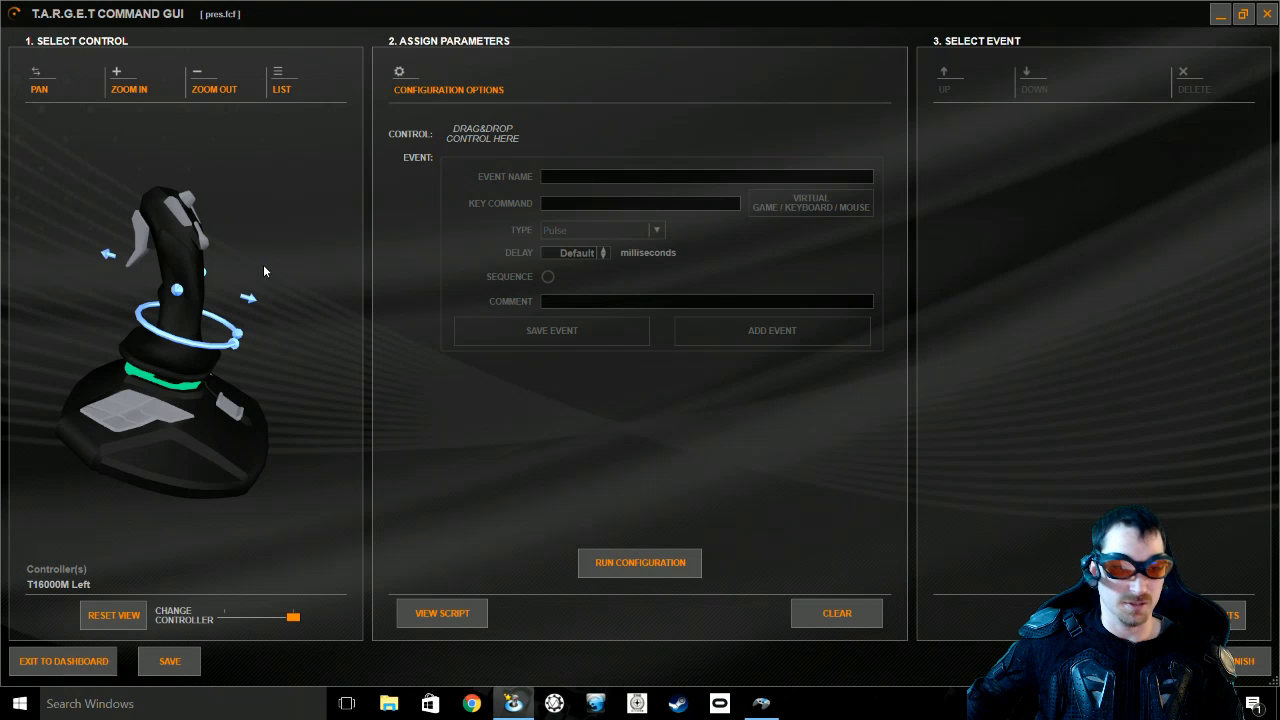
pyautogui.moveTo(308, 297); pyautogui.dragTo(283, 322)
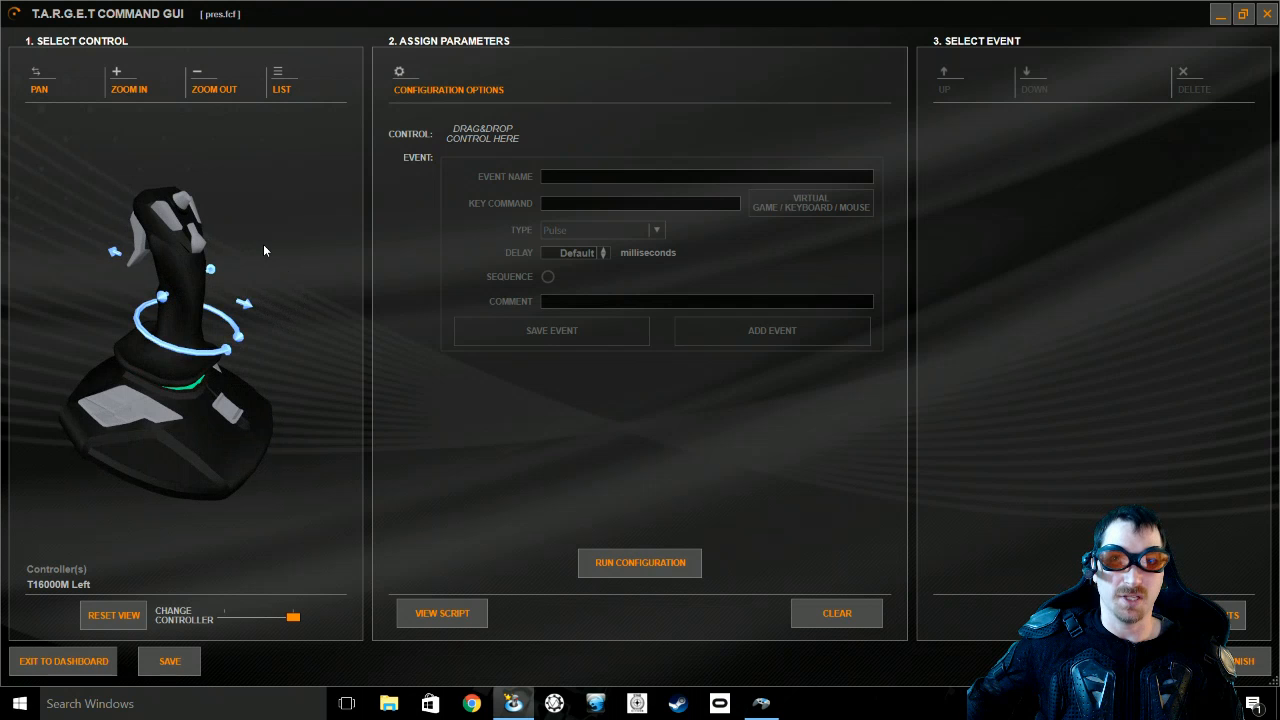
pyautogui.moveTo(264, 245); pyautogui.dragTo(170, 383)
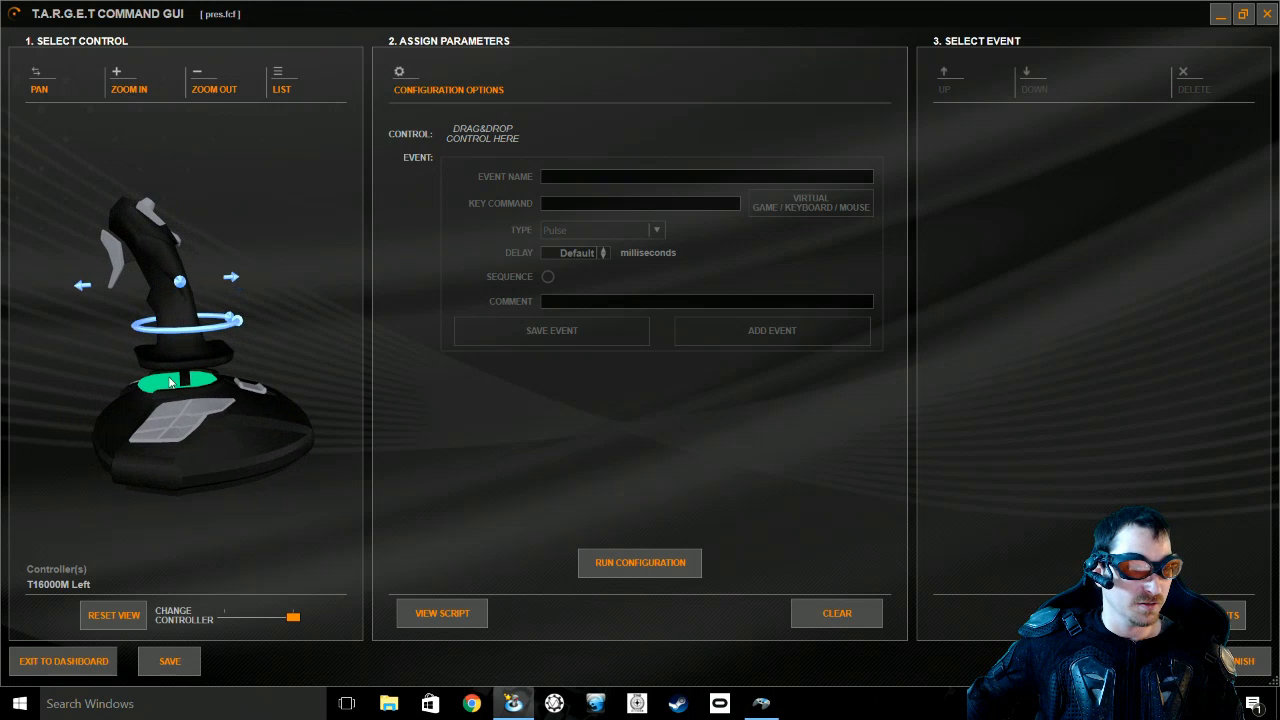
pyautogui.click(117, 253)
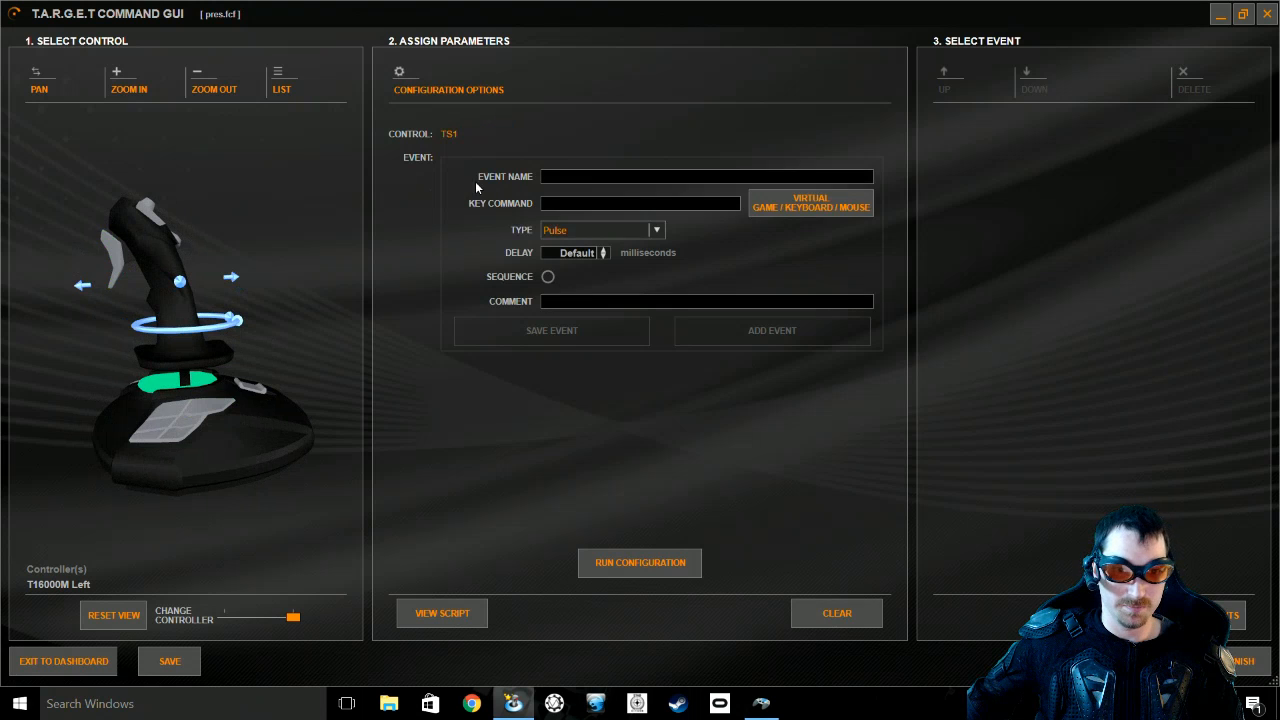
pyautogui.click(573, 178)
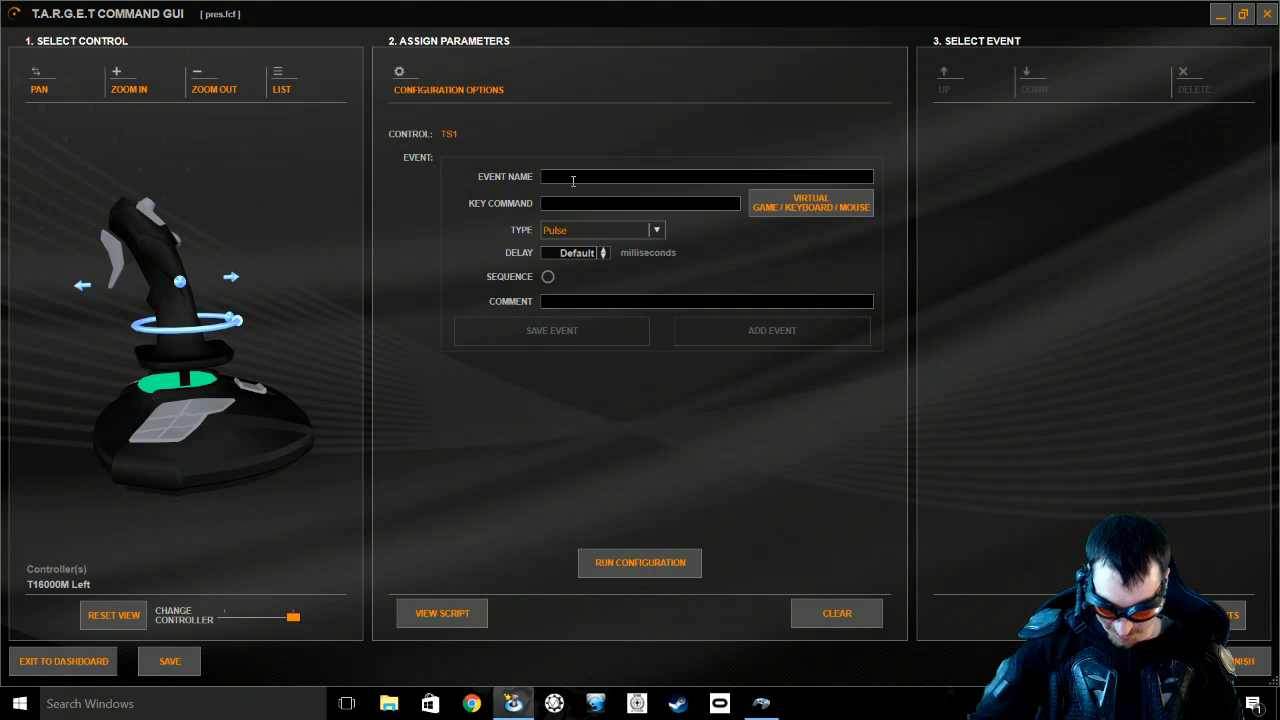
pyautogui.write('17')
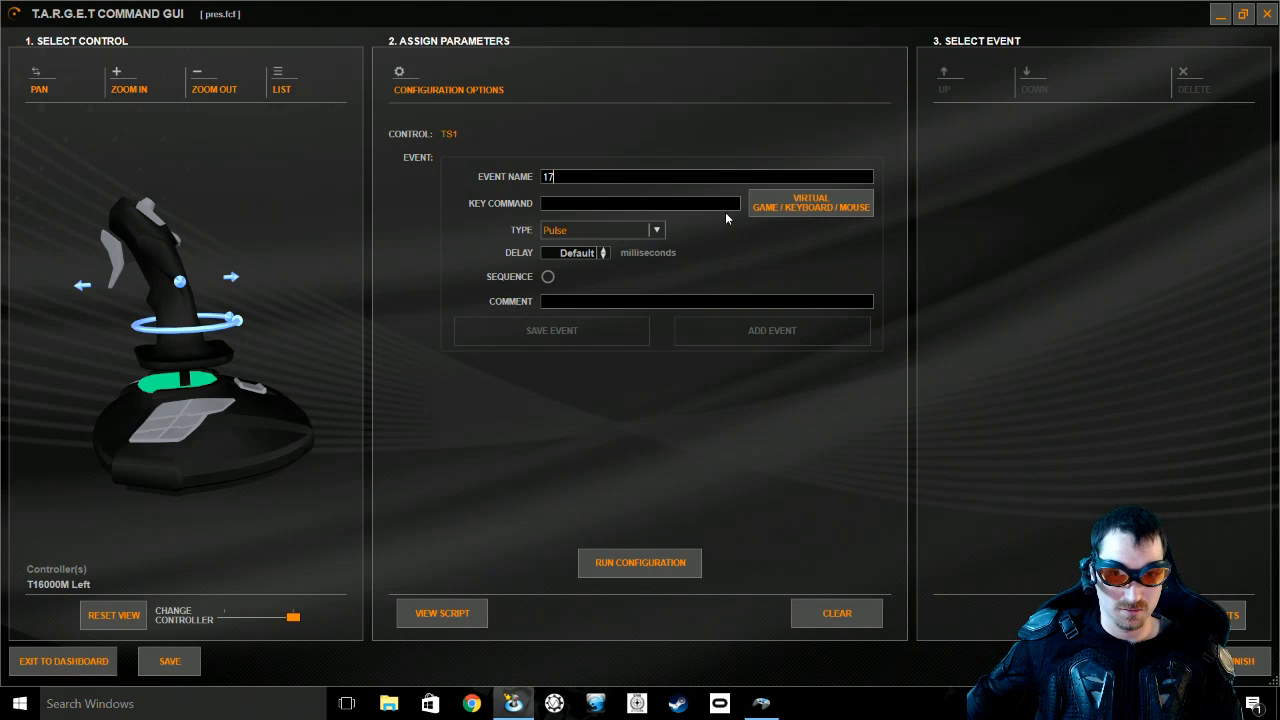
pyautogui.click(774, 207)
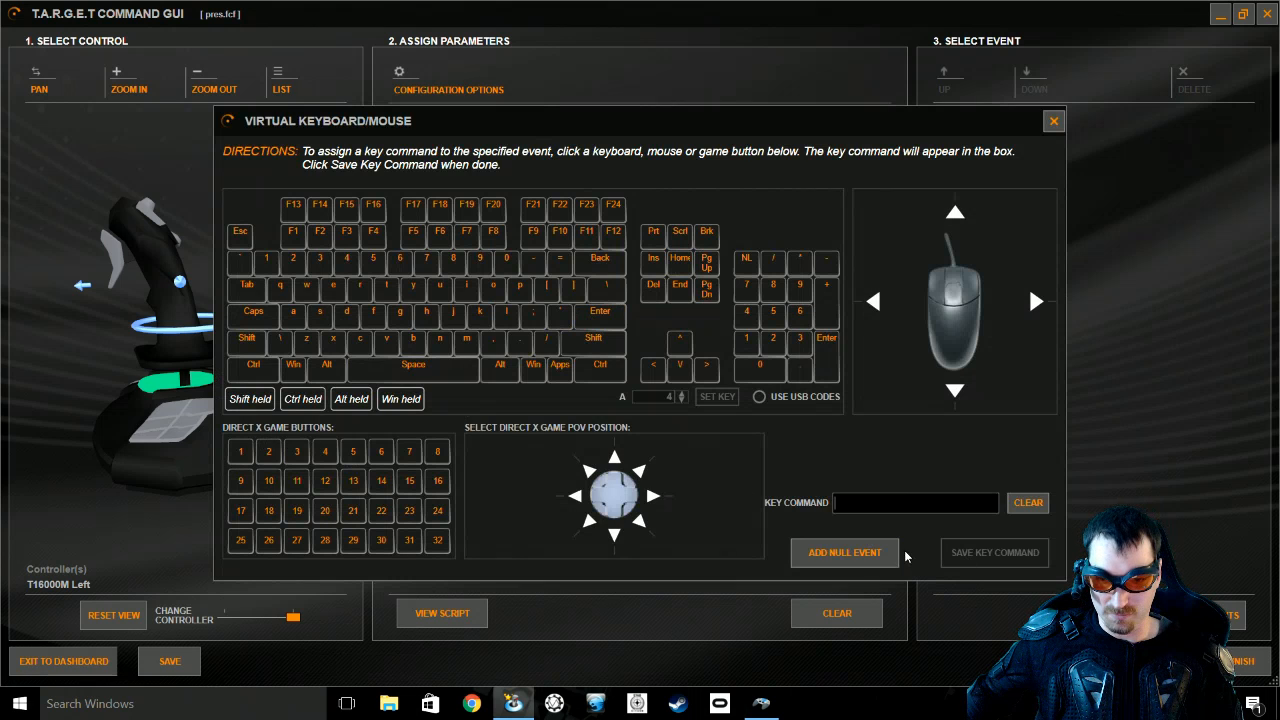
pyautogui.click(1053, 121)
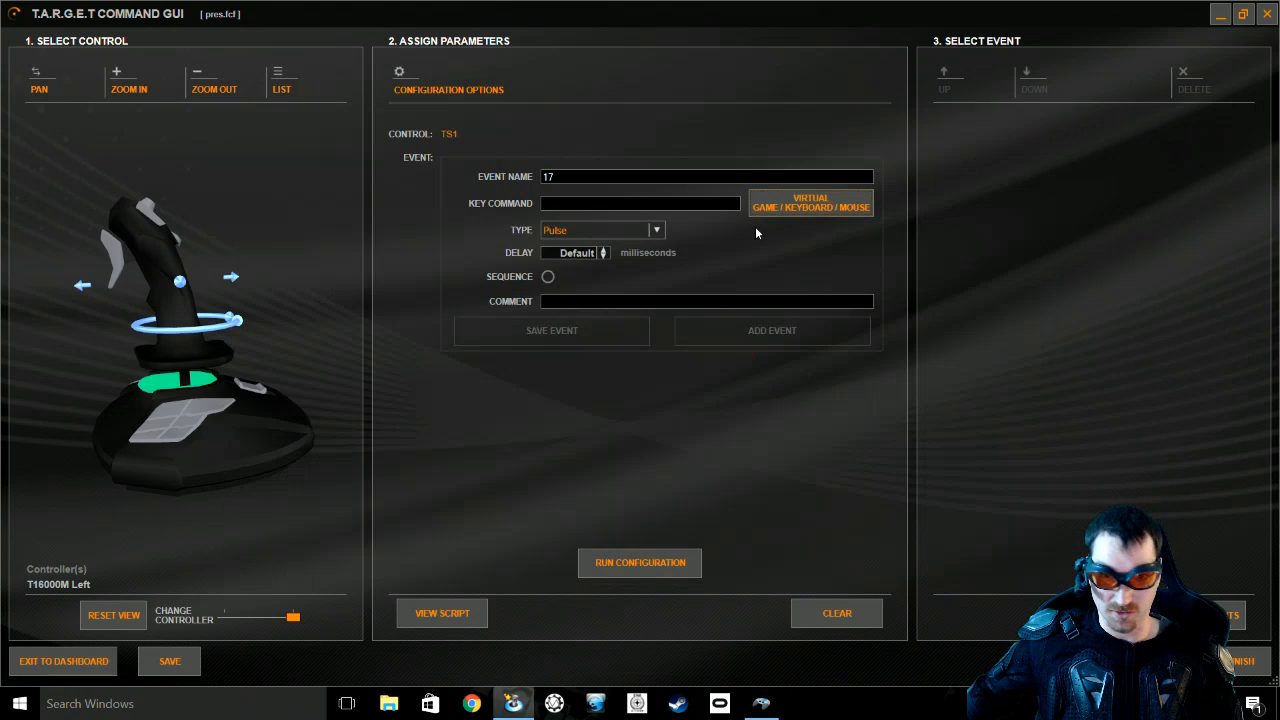
pyautogui.click(817, 204)
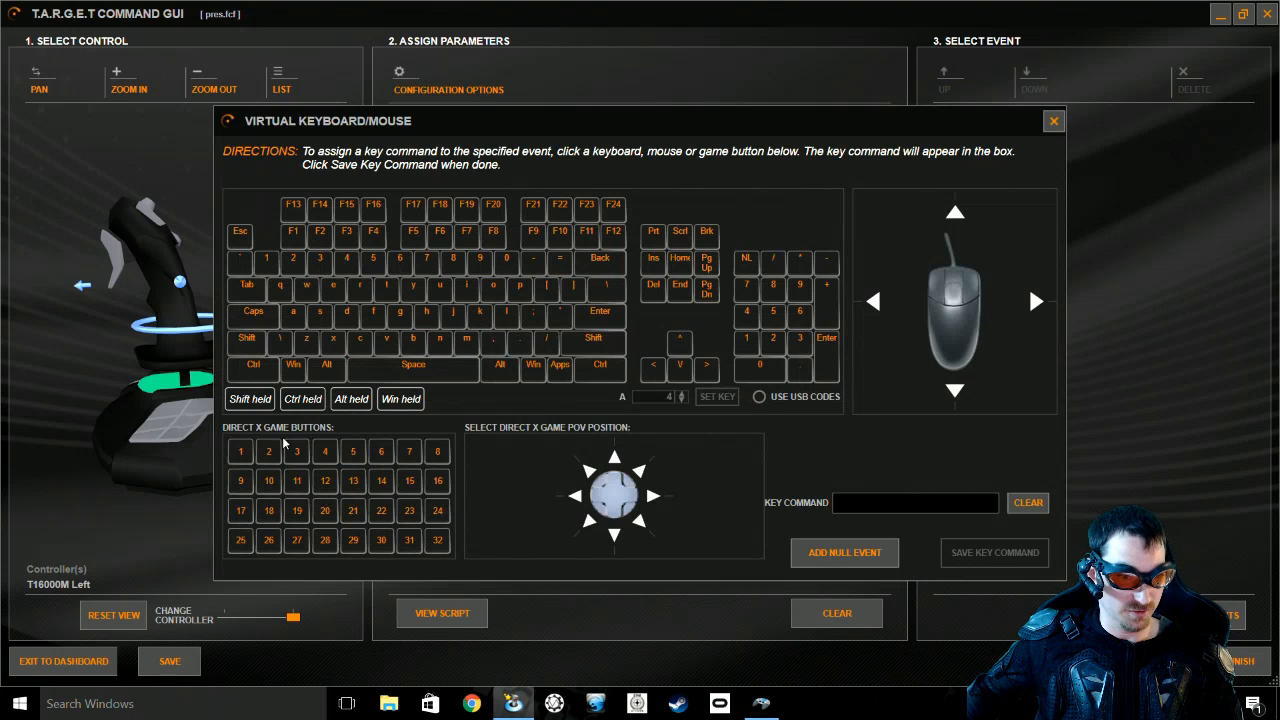
pyautogui.click(240, 511)
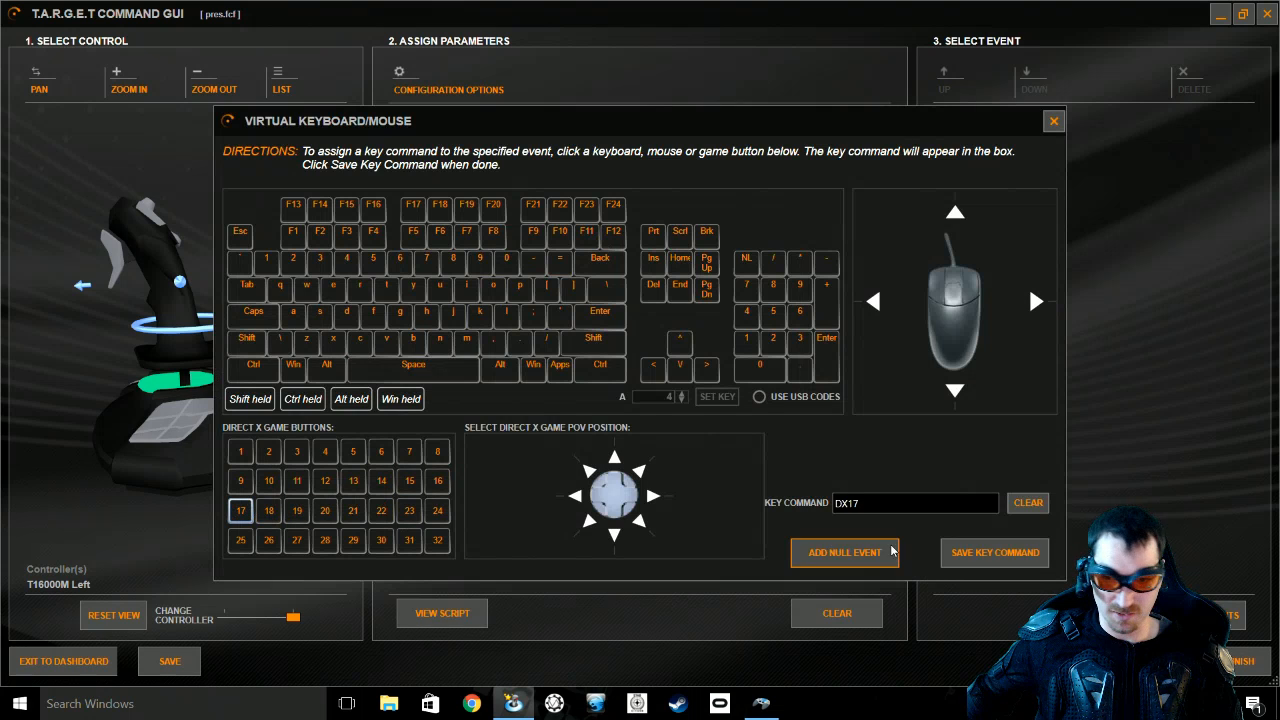
pyautogui.click(995, 552)
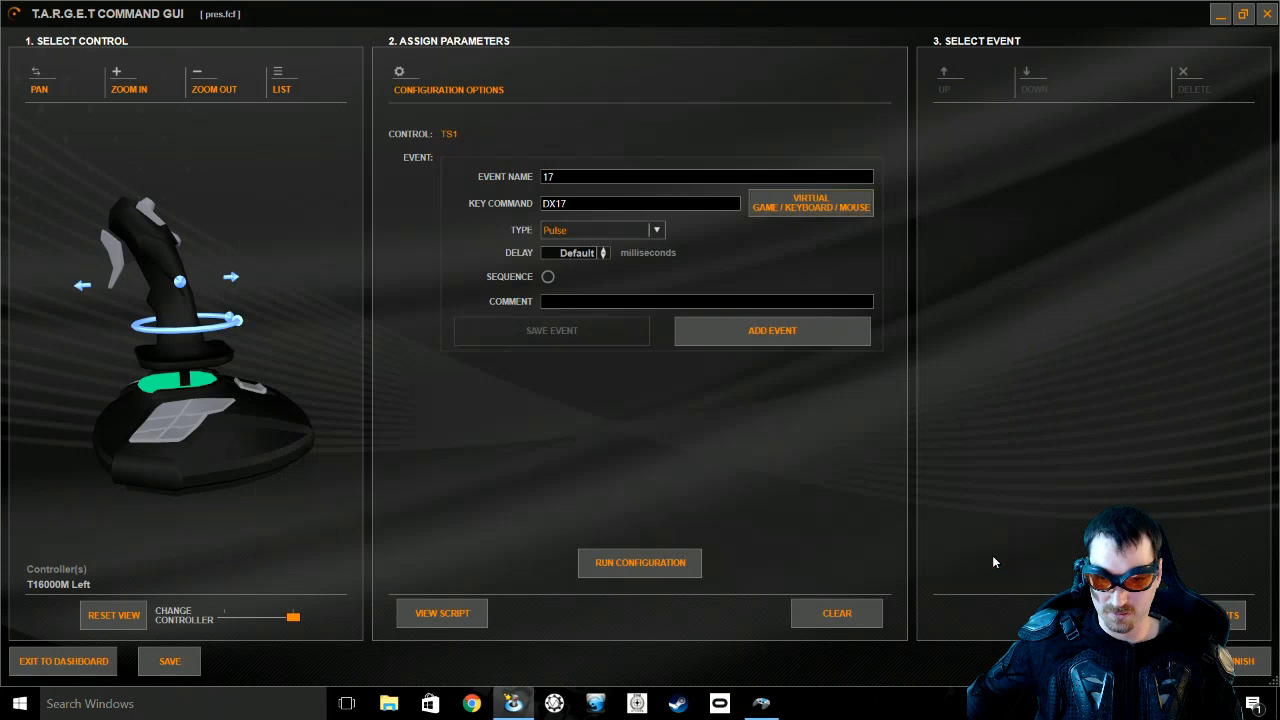
# - Set the TS1 event's type to Hold and add the event to the profile
pyautogui.click(582, 229)
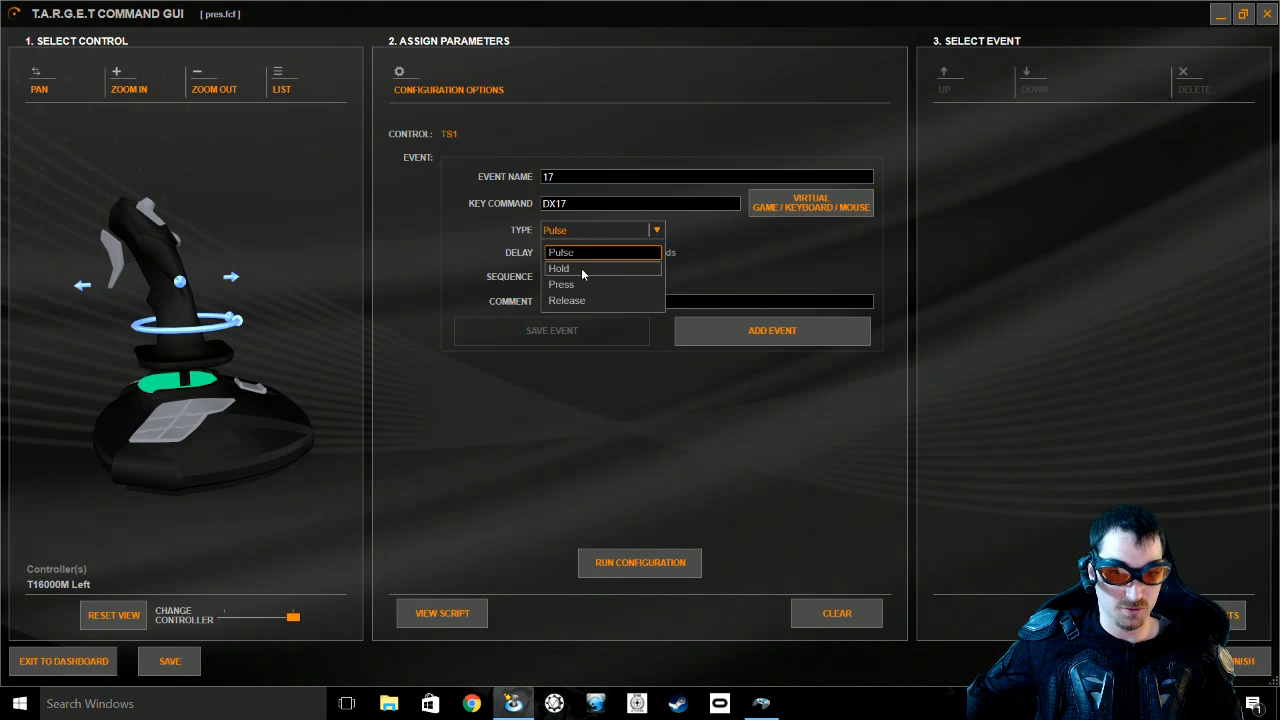
pyautogui.click(581, 268)
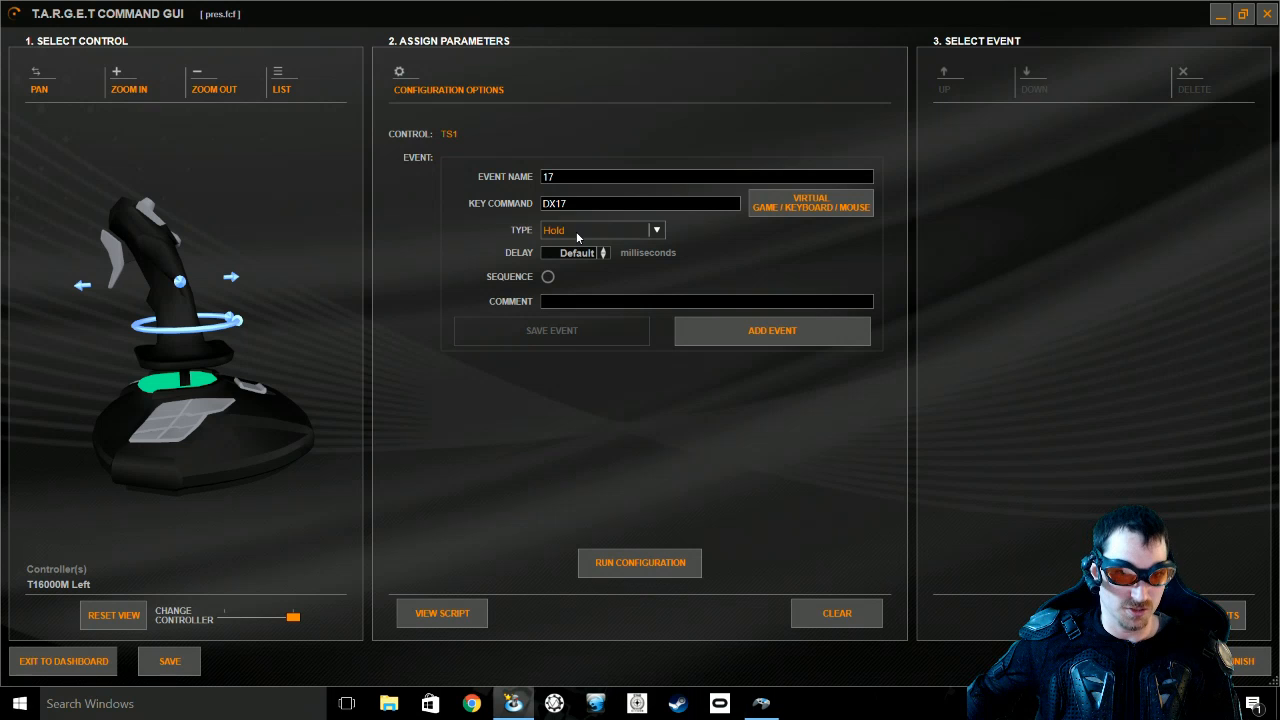
pyautogui.click(614, 228)
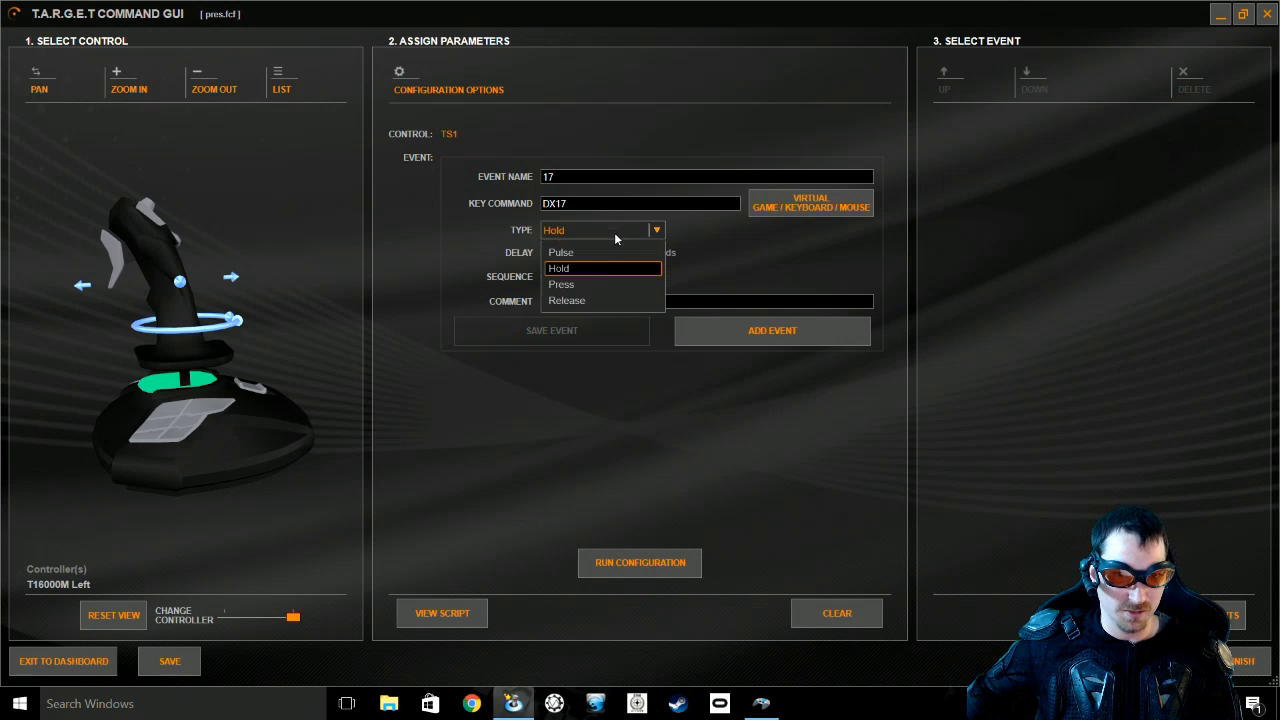
pyautogui.click(584, 229)
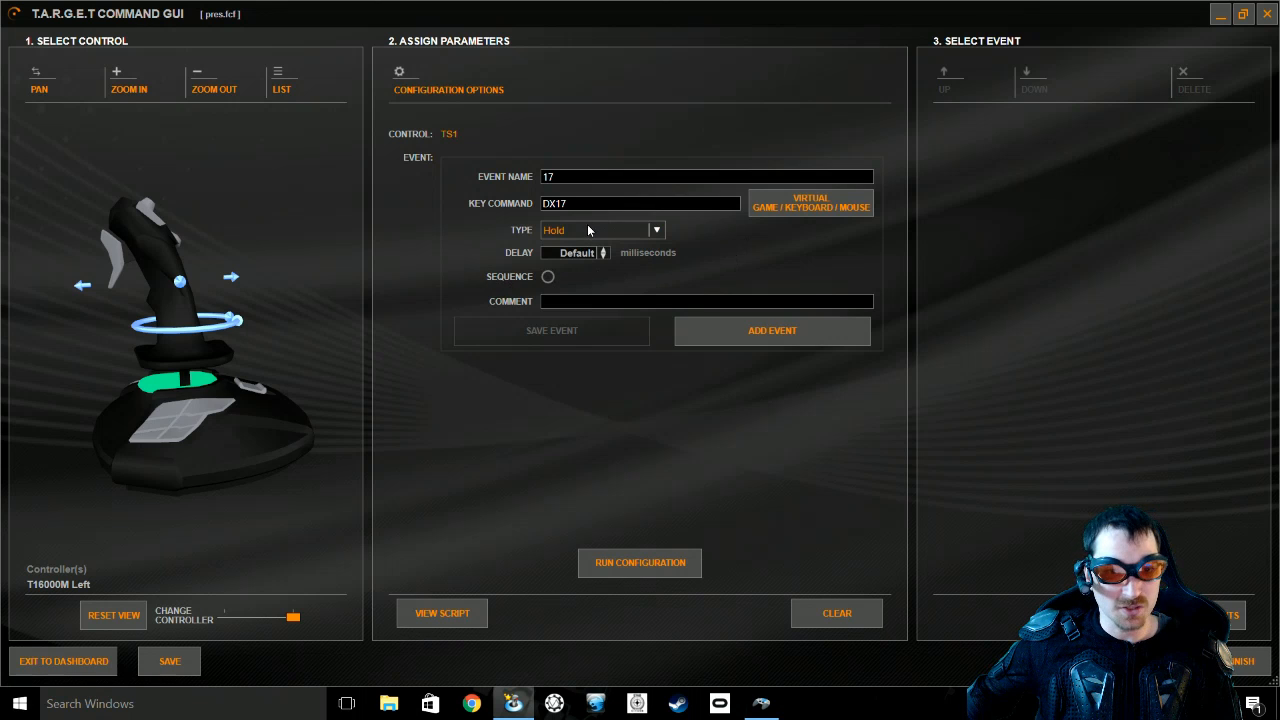
pyautogui.click(781, 334)
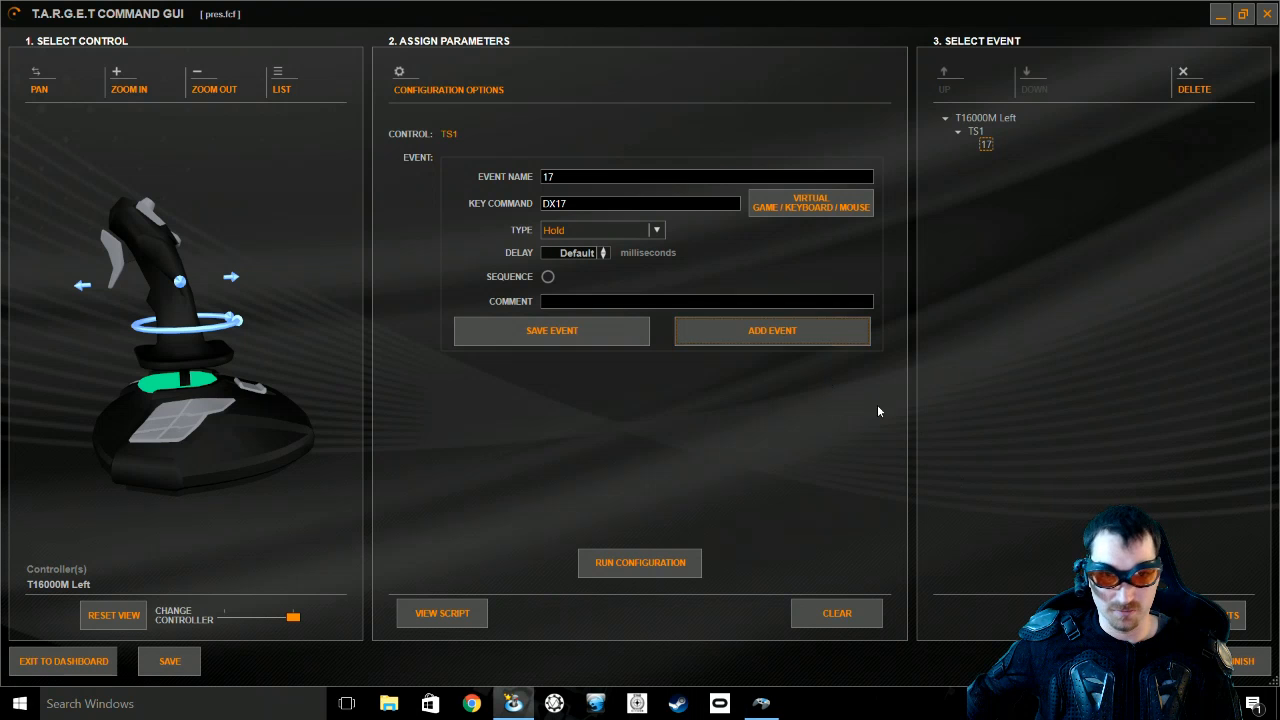
# - Add a Hold event named 18 to the left stick's TS2 button, with DirectX button 18 as its key command
pyautogui.moveTo(272, 434); pyautogui.dragTo(62, 439)
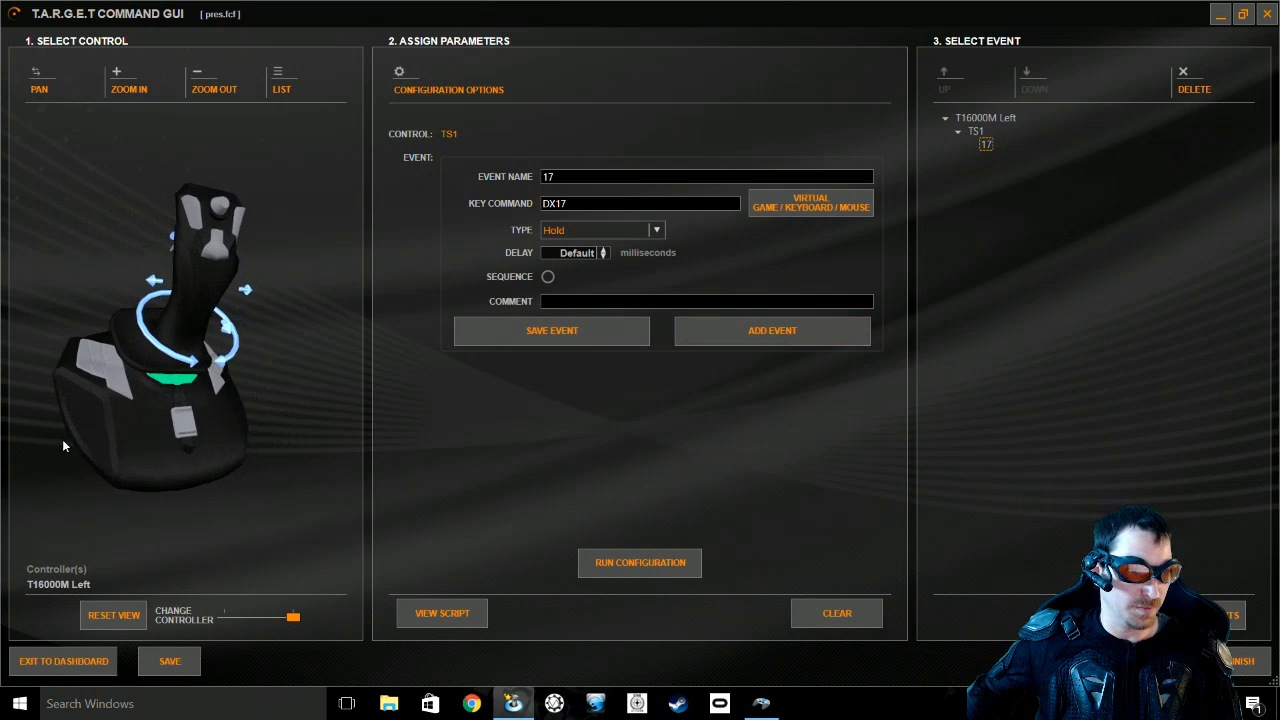
pyautogui.click(217, 250)
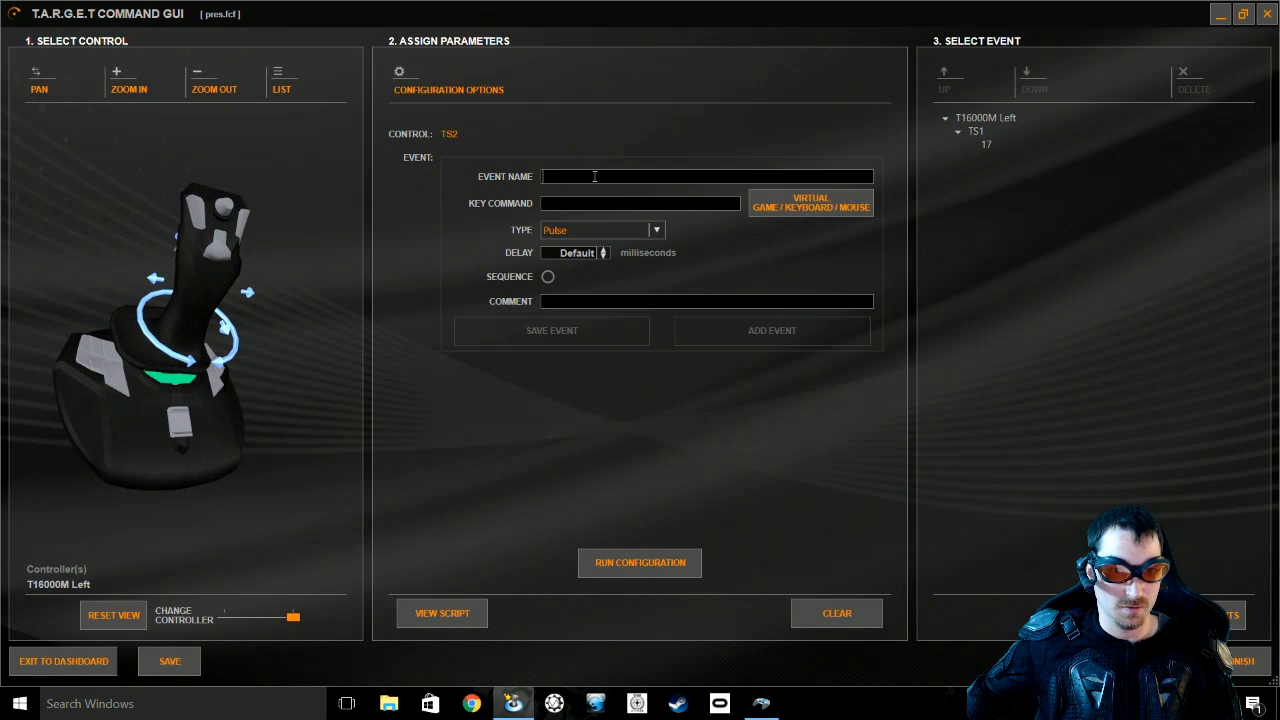
pyautogui.click(674, 176)
pyautogui.write('18')
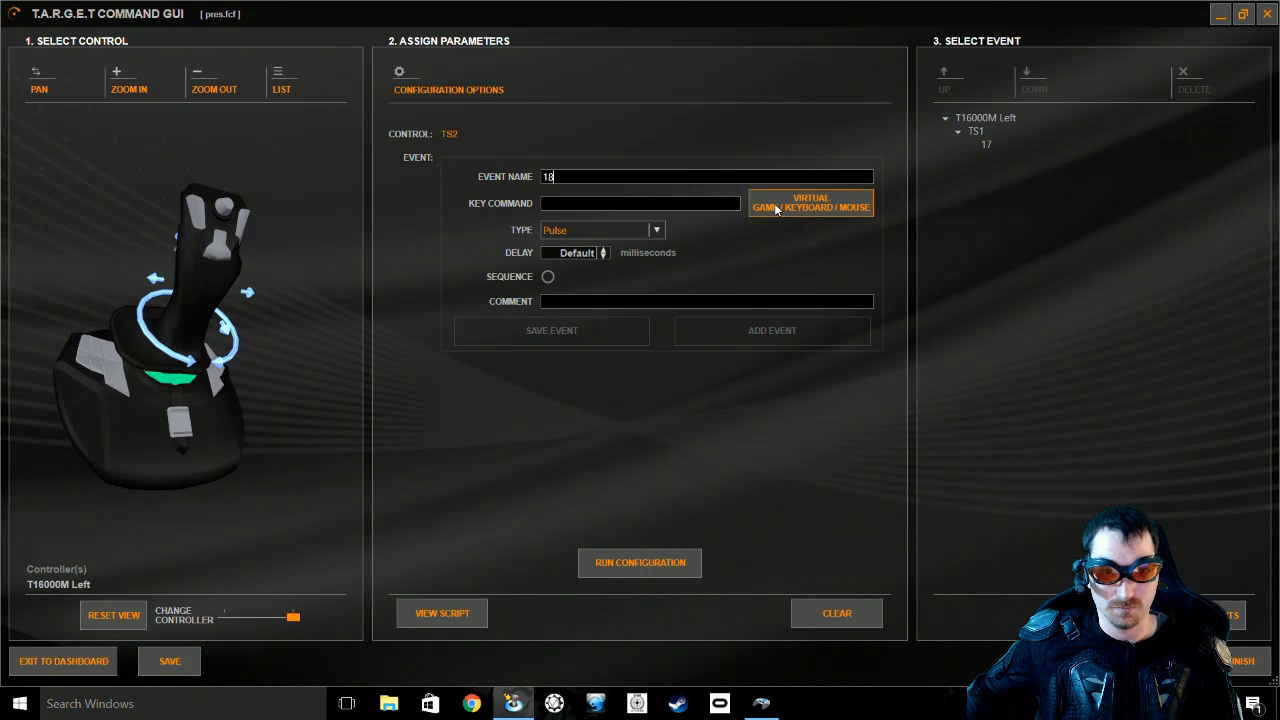
pyautogui.click(775, 209)
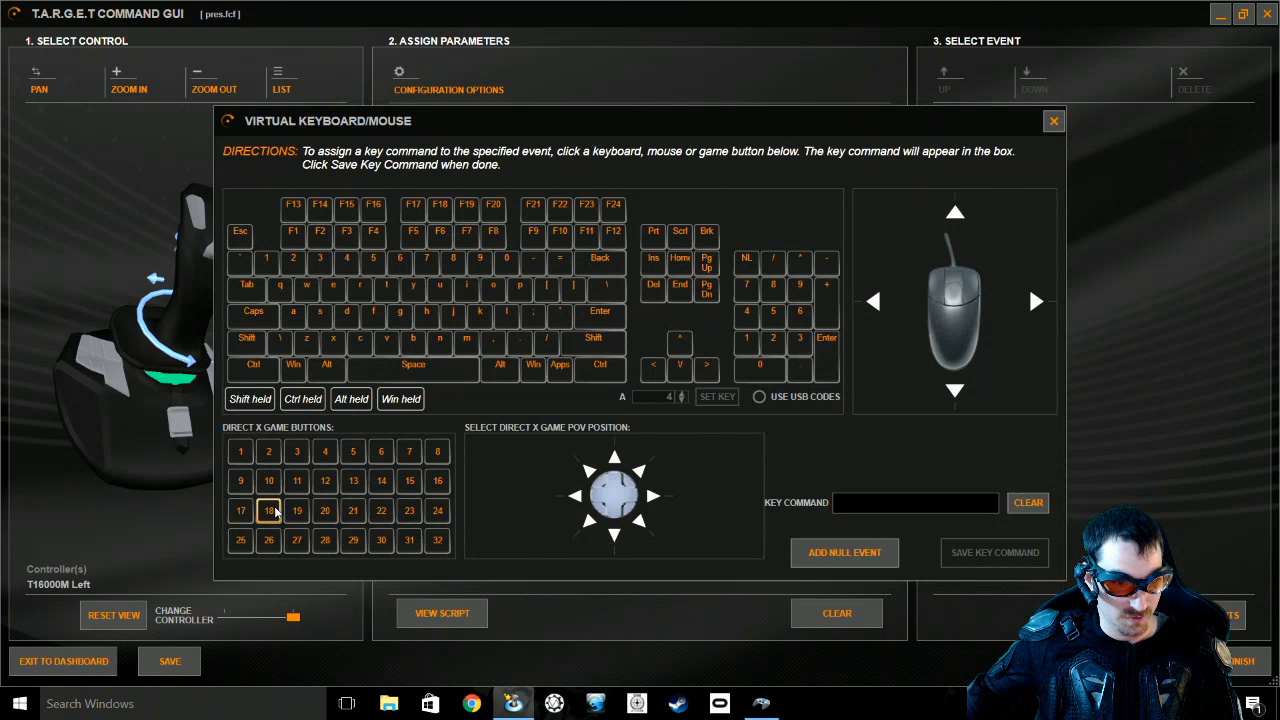
pyautogui.click(270, 511)
pyautogui.click(995, 552)
pyautogui.click(606, 230)
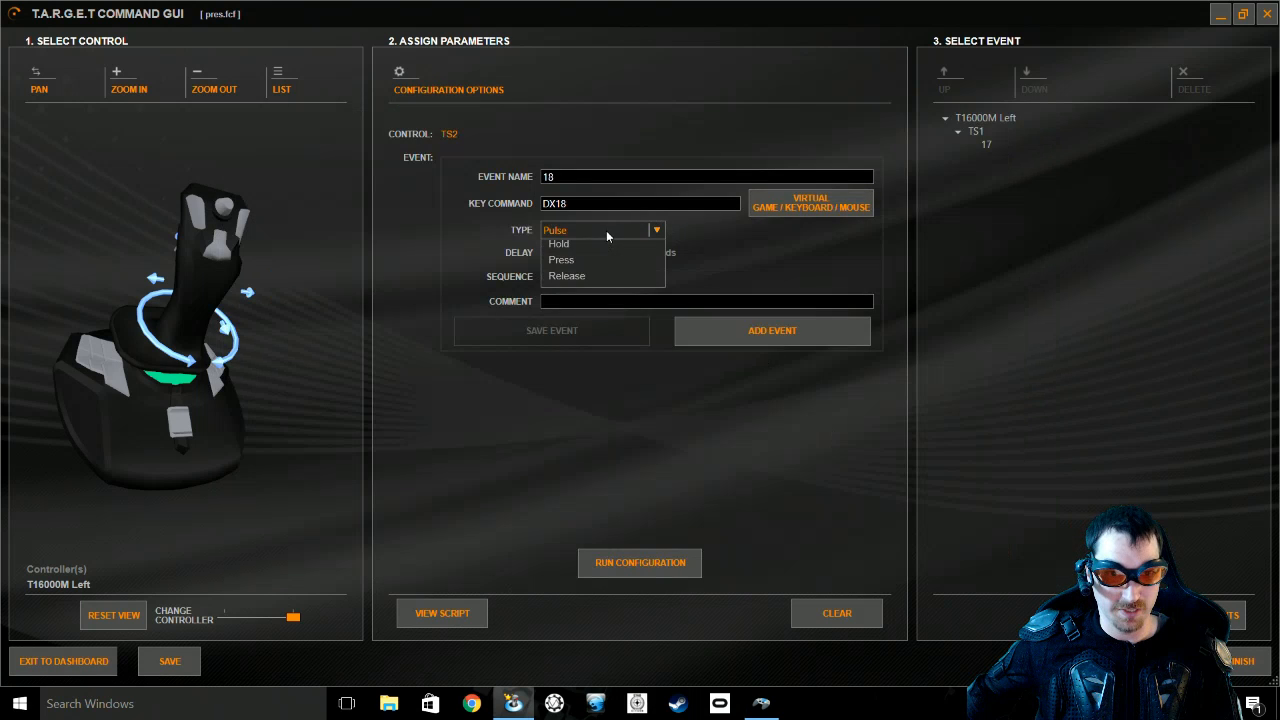
pyautogui.click(593, 268)
pyautogui.click(764, 338)
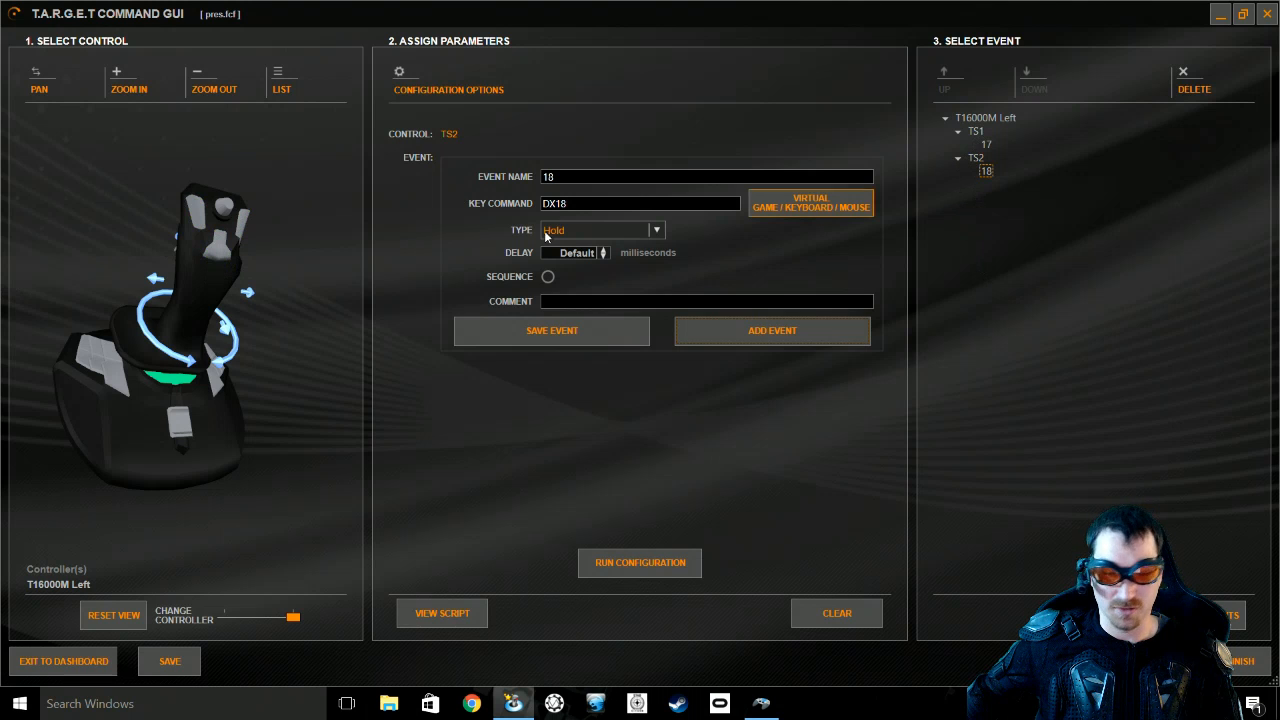
# - Add a Hold event named 19 to the left stick's TS3 button, with DirectX button 19 as its key command
pyautogui.moveTo(141, 428); pyautogui.dragTo(166, 300)
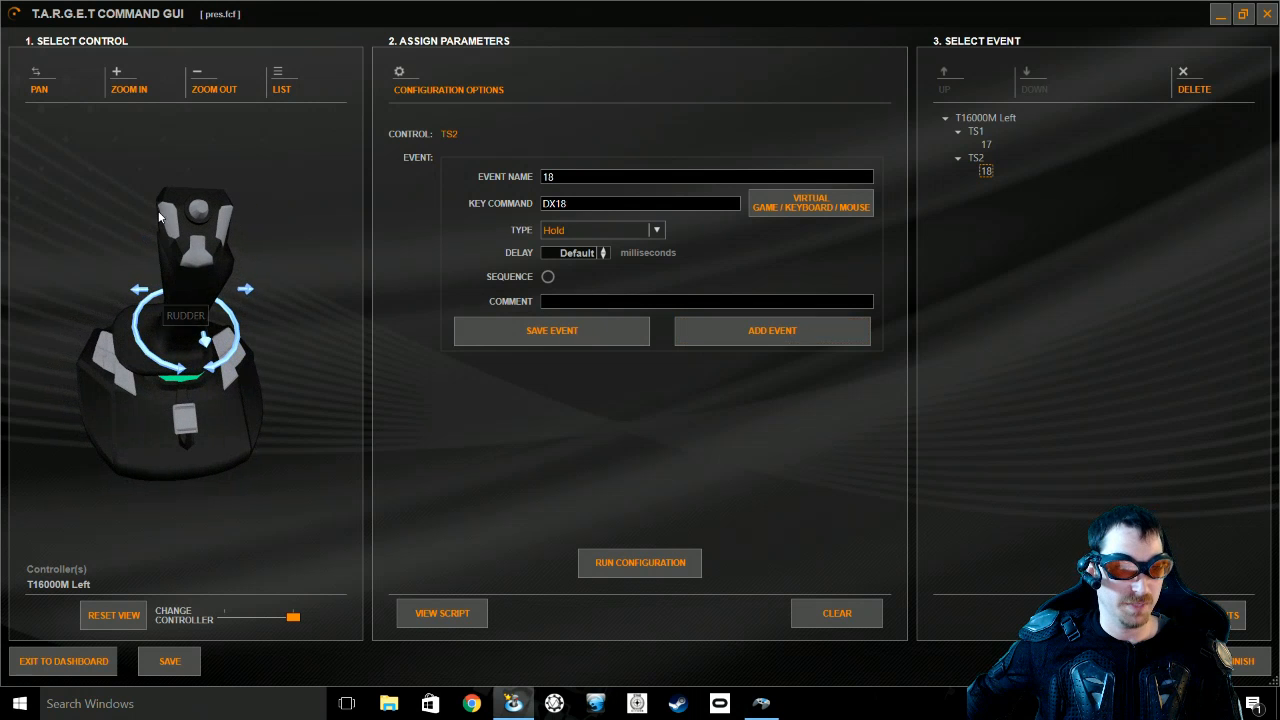
pyautogui.click(168, 216)
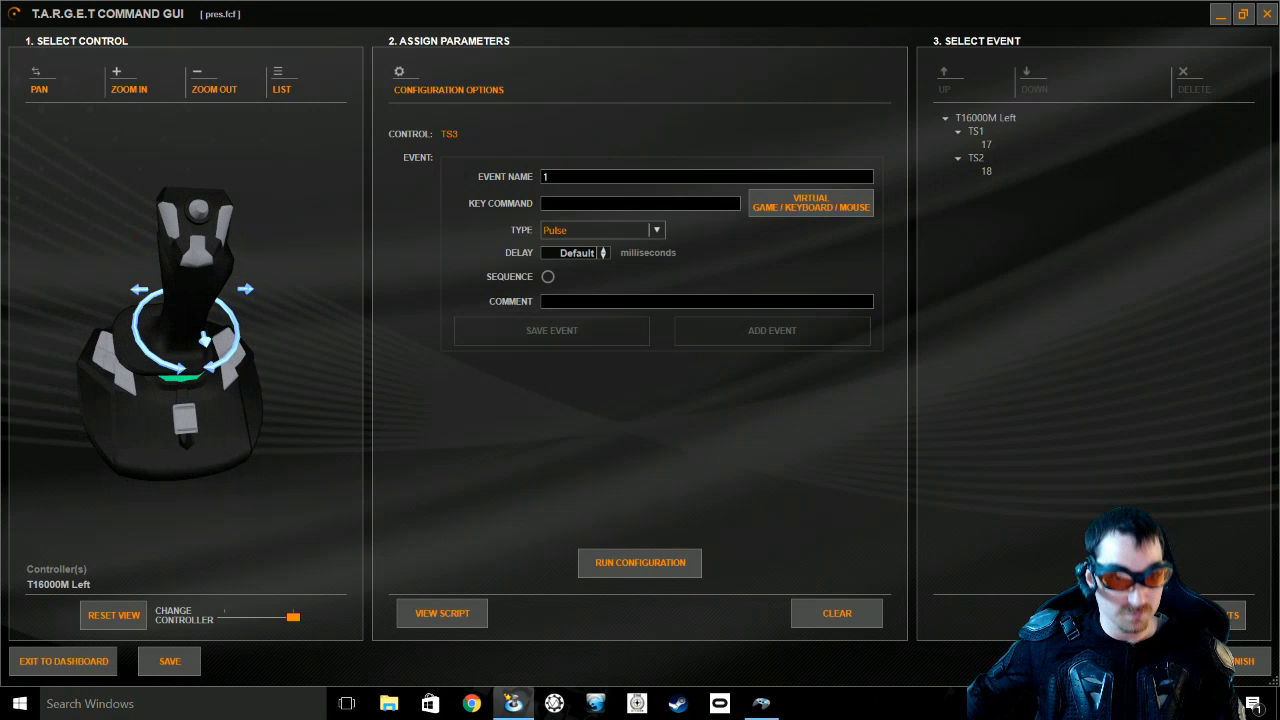
pyautogui.click(775, 203)
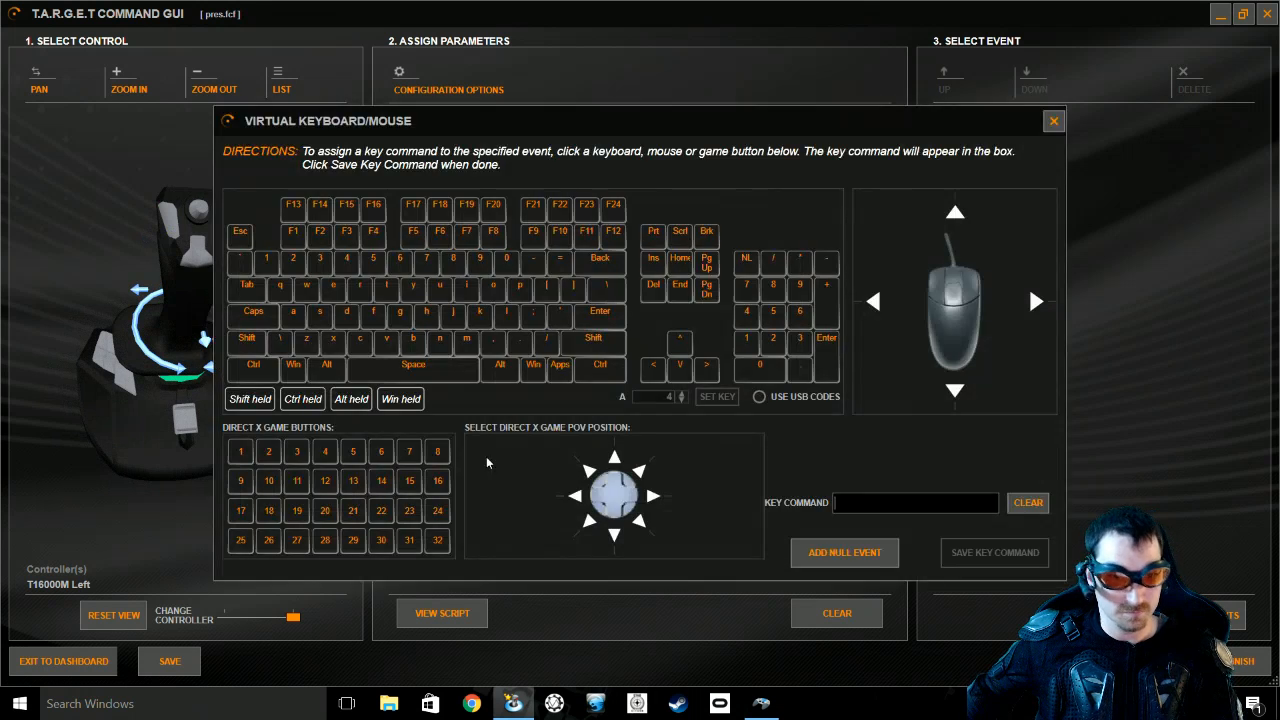
pyautogui.click(296, 510)
pyautogui.click(995, 552)
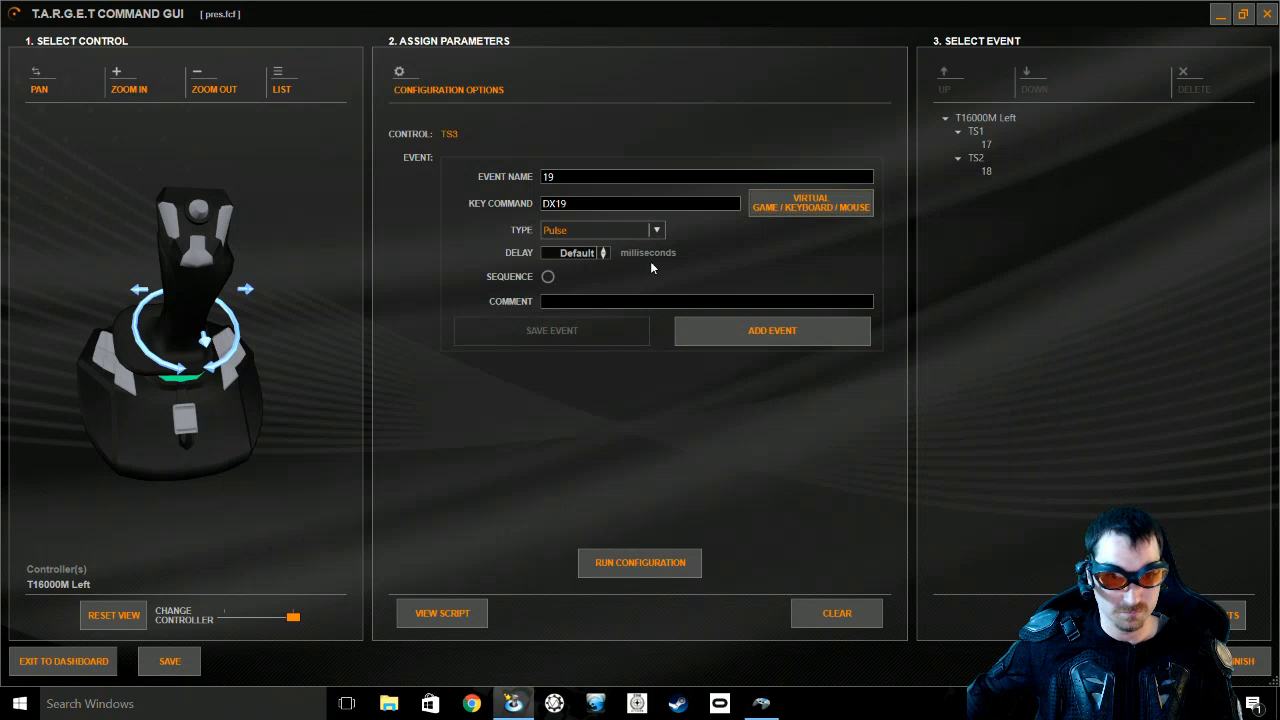
pyautogui.click(623, 232)
pyautogui.click(572, 271)
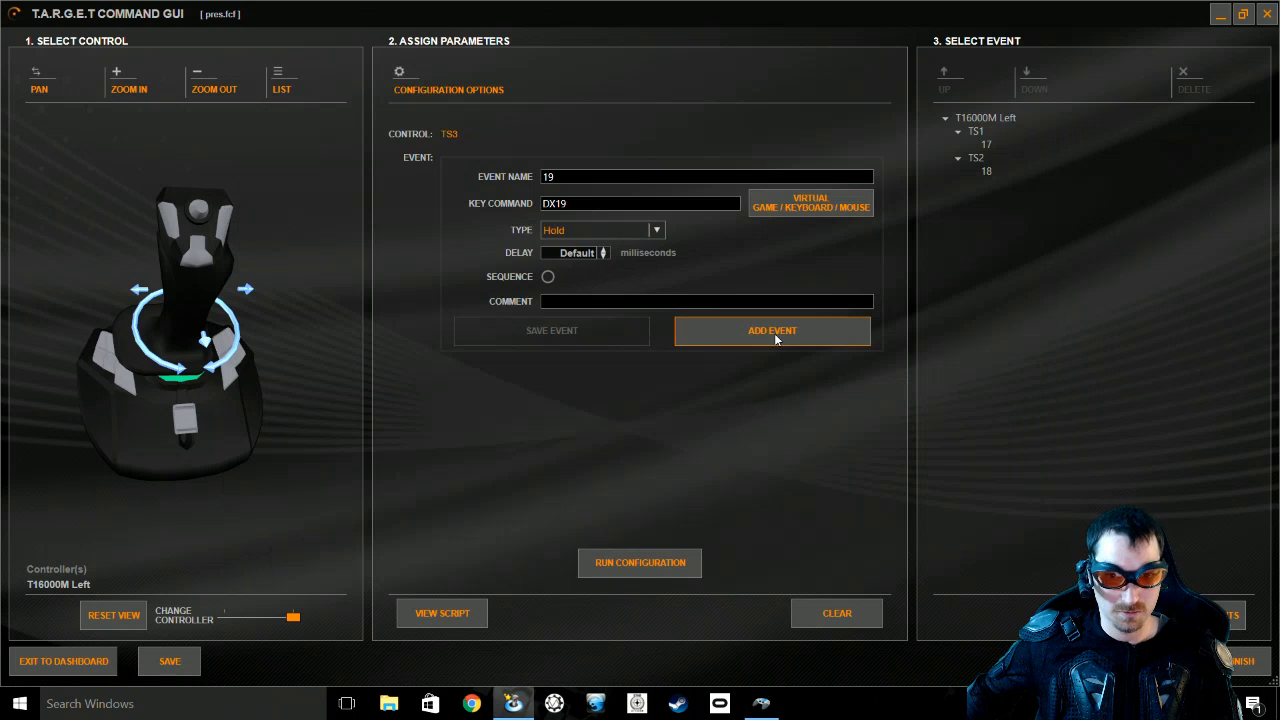
pyautogui.click(774, 333)
# - Add a Hold event named 20 to the left stick's TS4 button, with DirectX button 20 as its key command
pyautogui.click(229, 237)
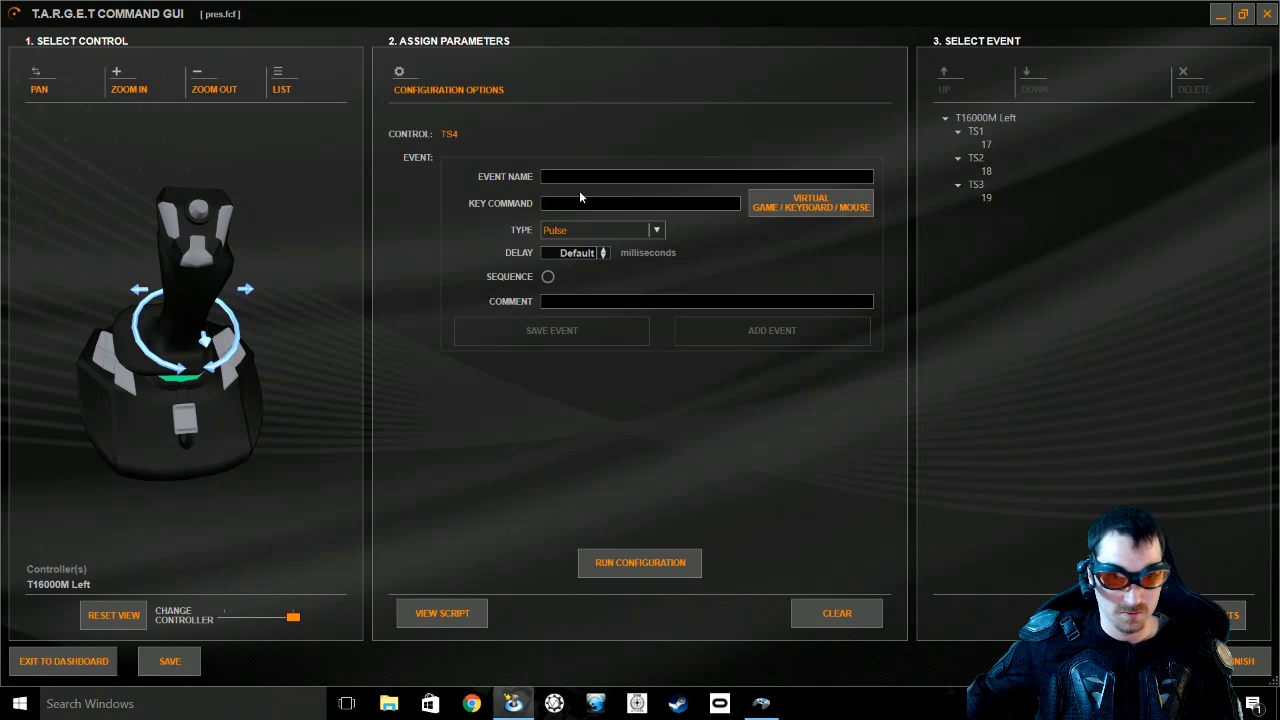
pyautogui.click(684, 181)
pyautogui.write('20')
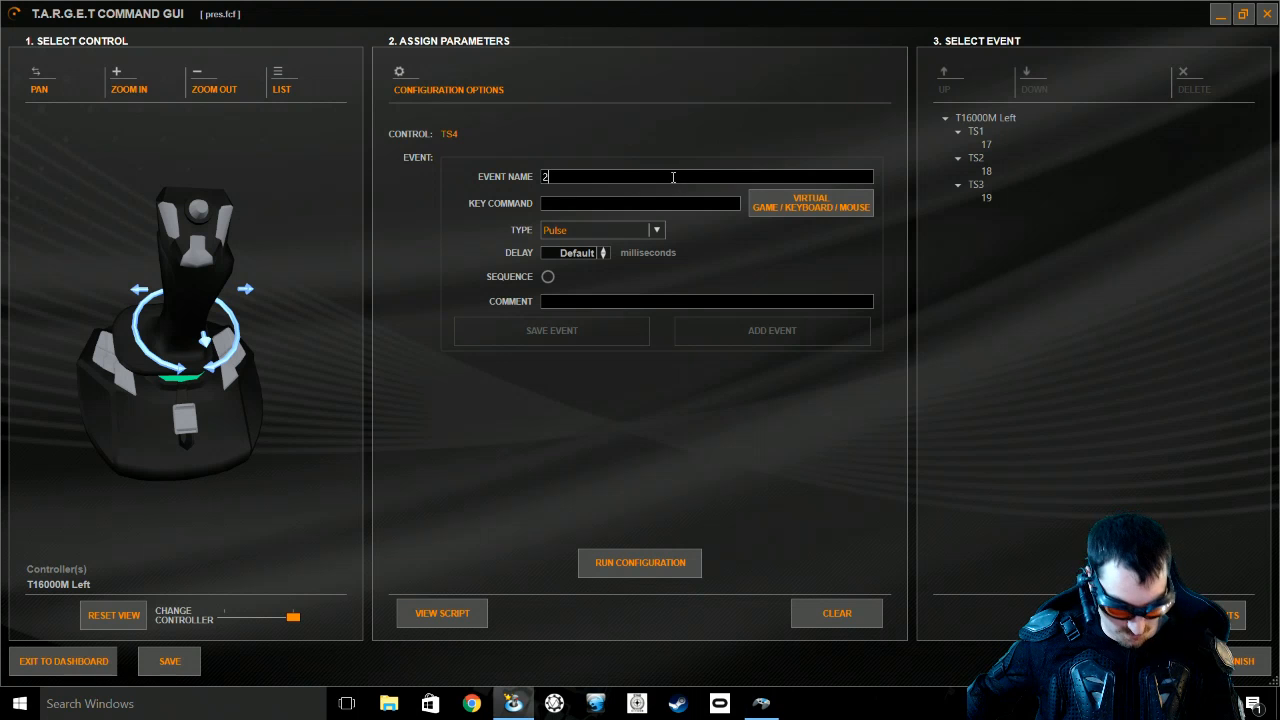
pyautogui.click(812, 208)
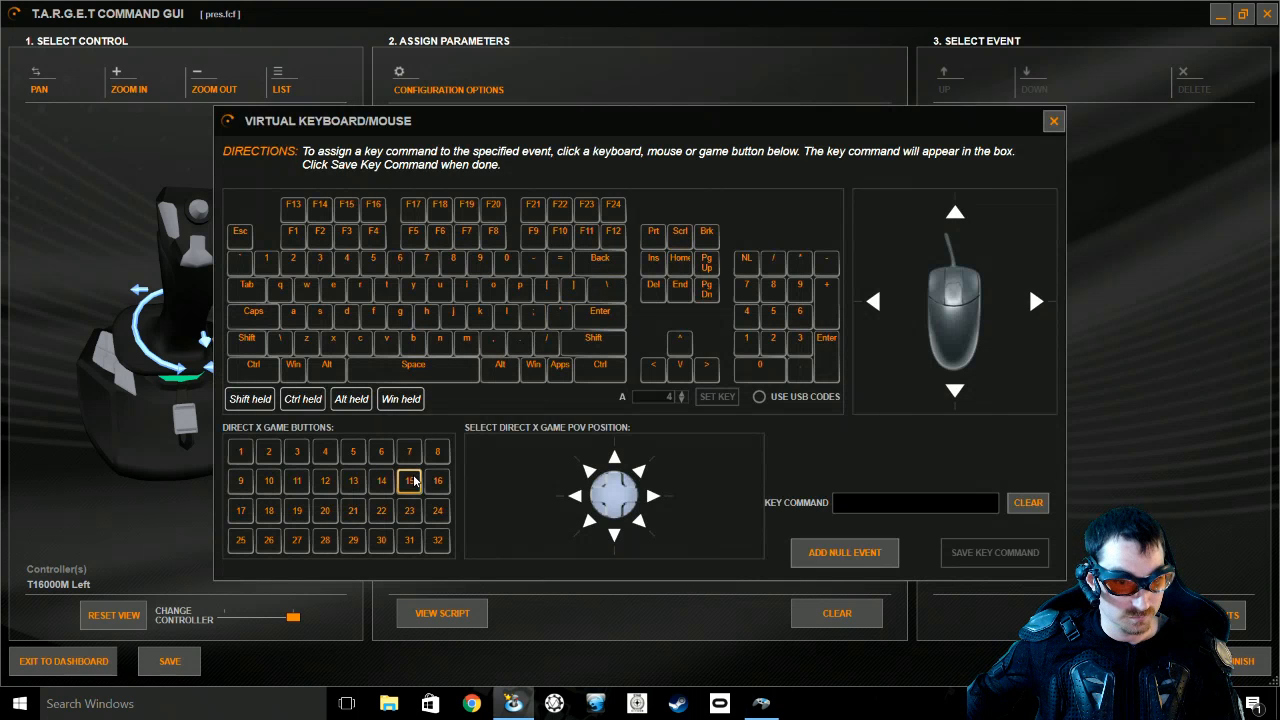
pyautogui.click(327, 518)
pyautogui.click(960, 552)
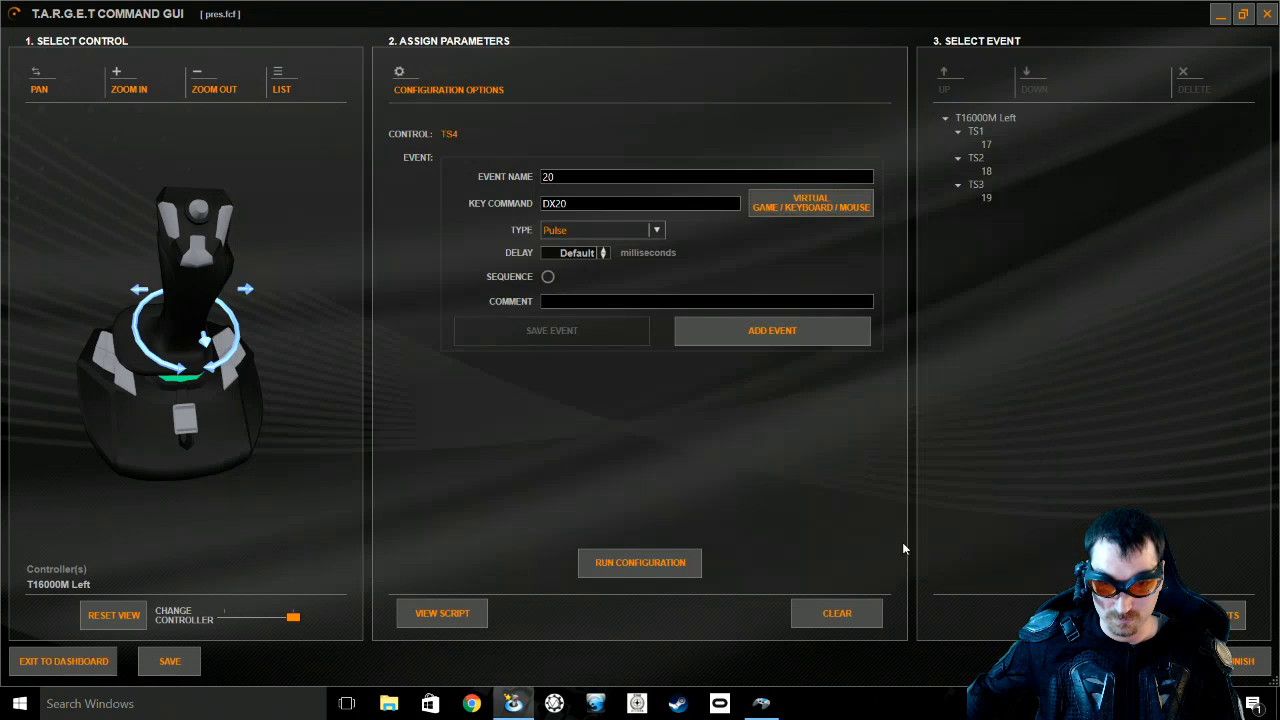
pyautogui.click(579, 233)
pyautogui.click(580, 264)
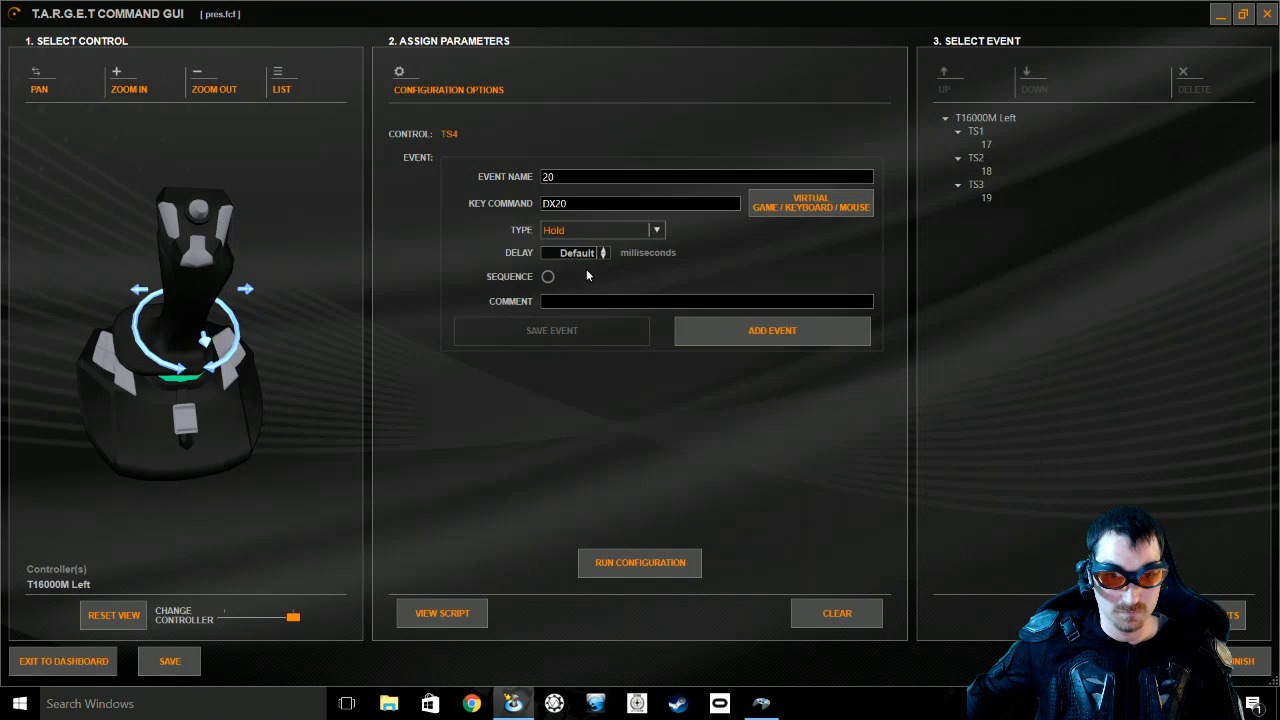
pyautogui.click(755, 336)
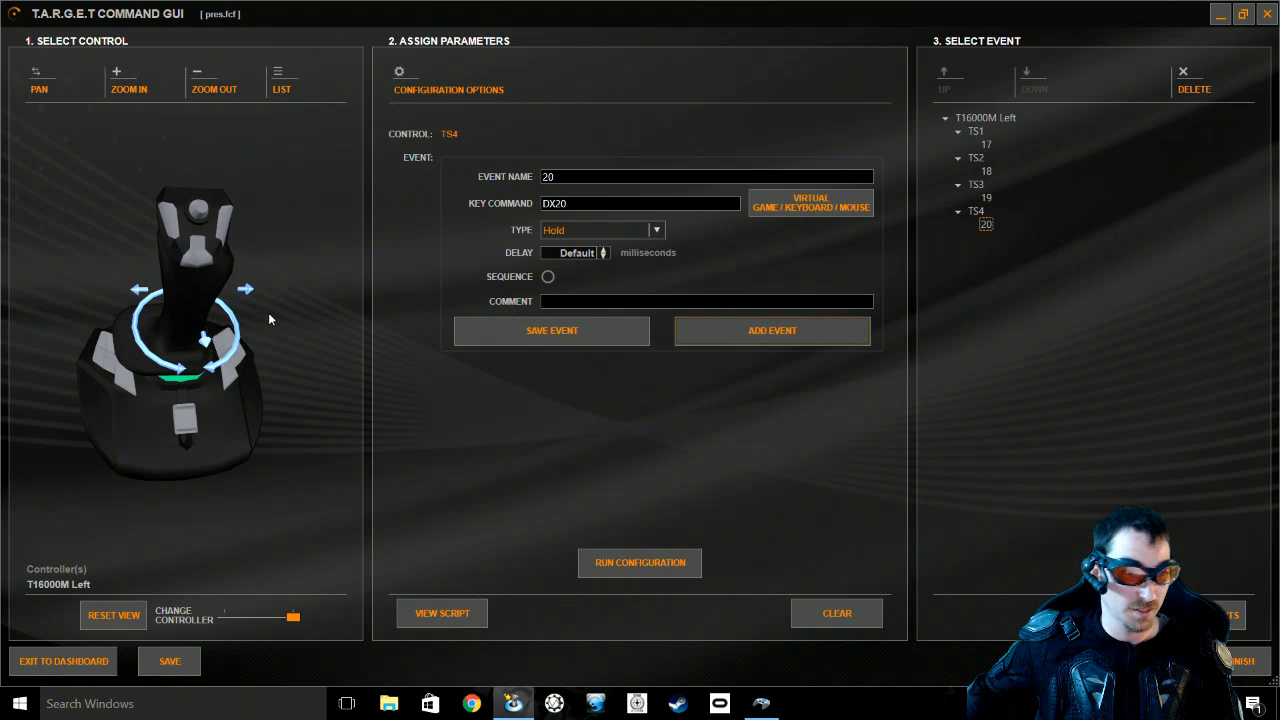
# - Add a Hold event named 21 to the hat's up direction, H1U, with DirectX button 21 as its key command
pyautogui.moveTo(268, 319)
pyautogui.mouseDown()
pyautogui.moveTo(220, 319)
pyautogui.moveTo(268, 316)
pyautogui.mouseUp()
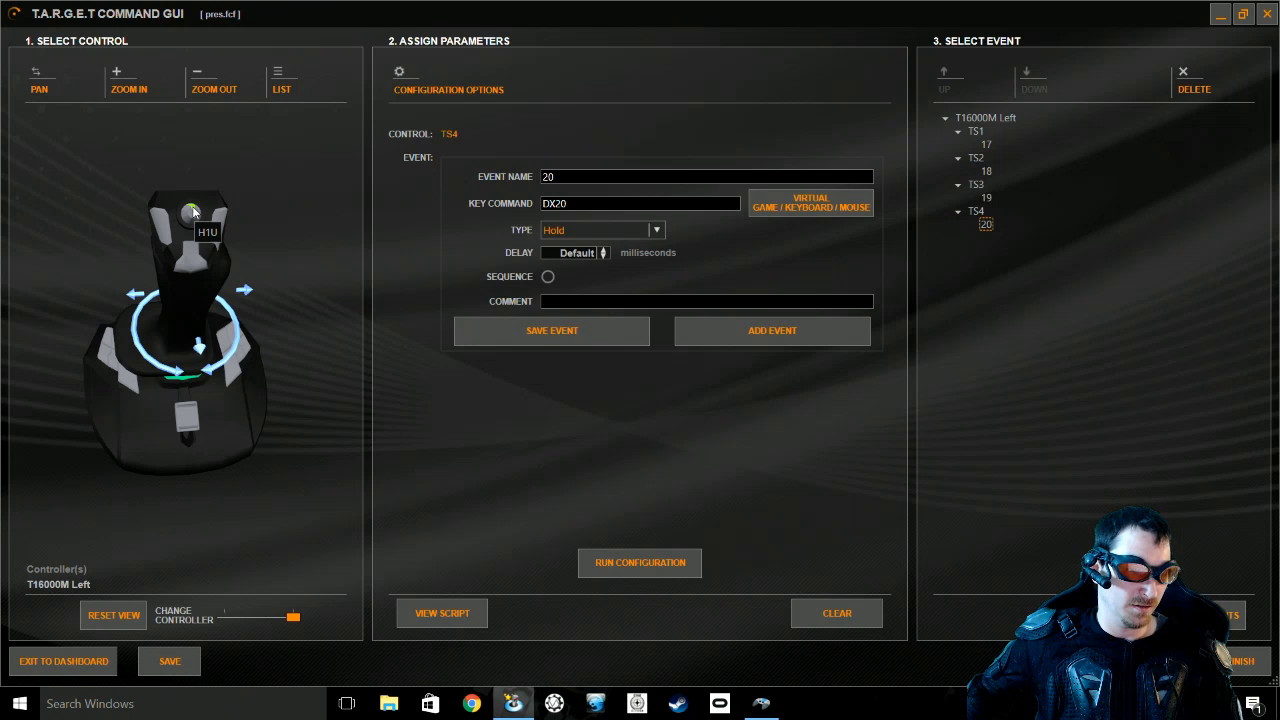
pyautogui.click(193, 211)
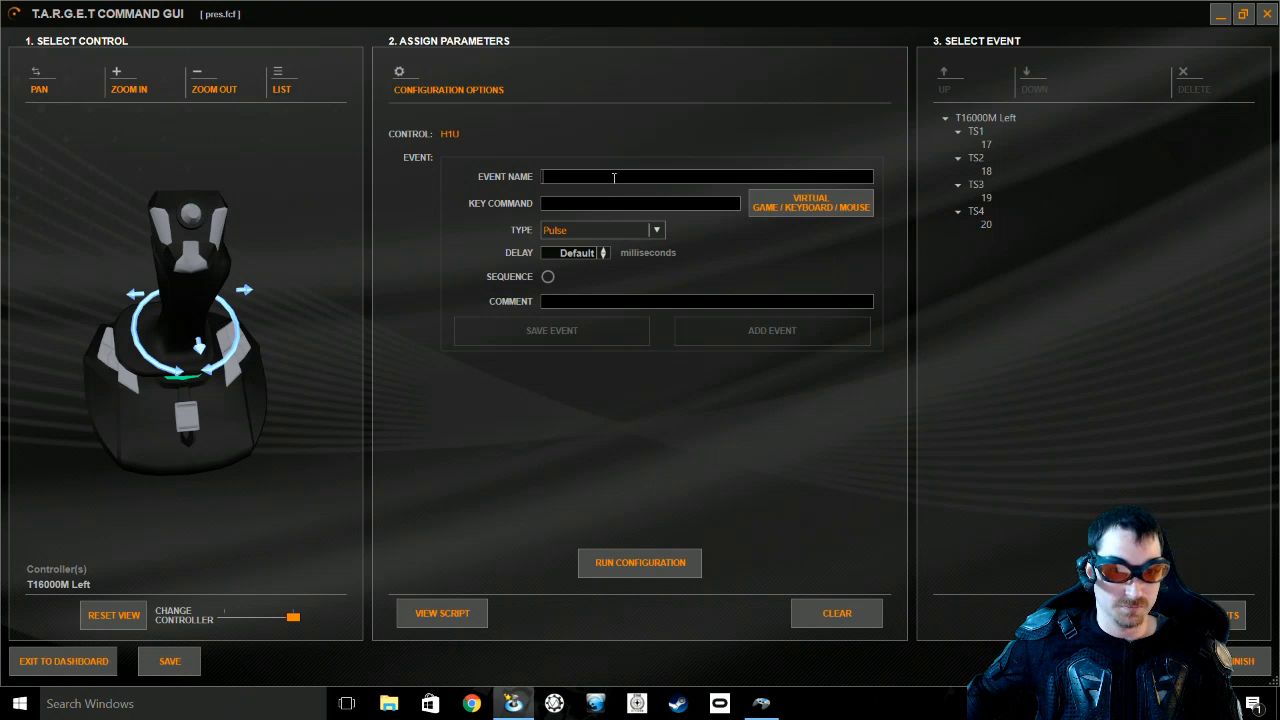
pyautogui.write('21')
pyautogui.click(813, 204)
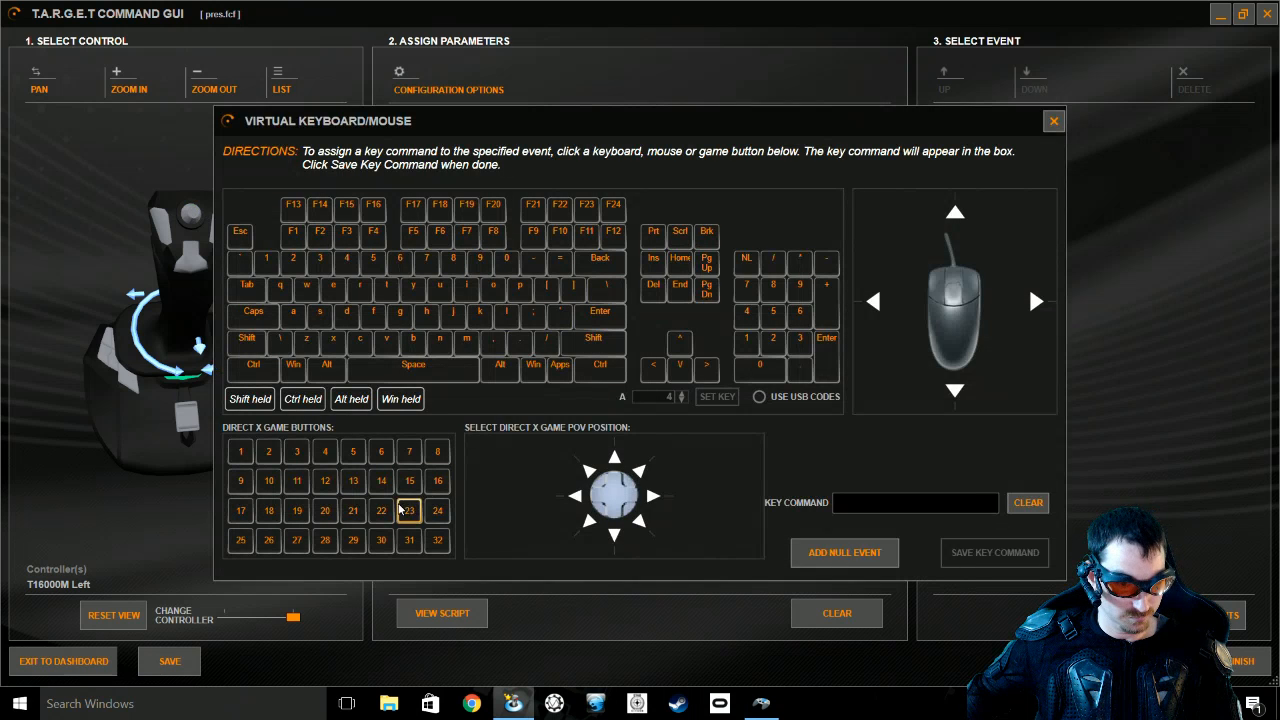
pyautogui.click(352, 510)
pyautogui.click(936, 560)
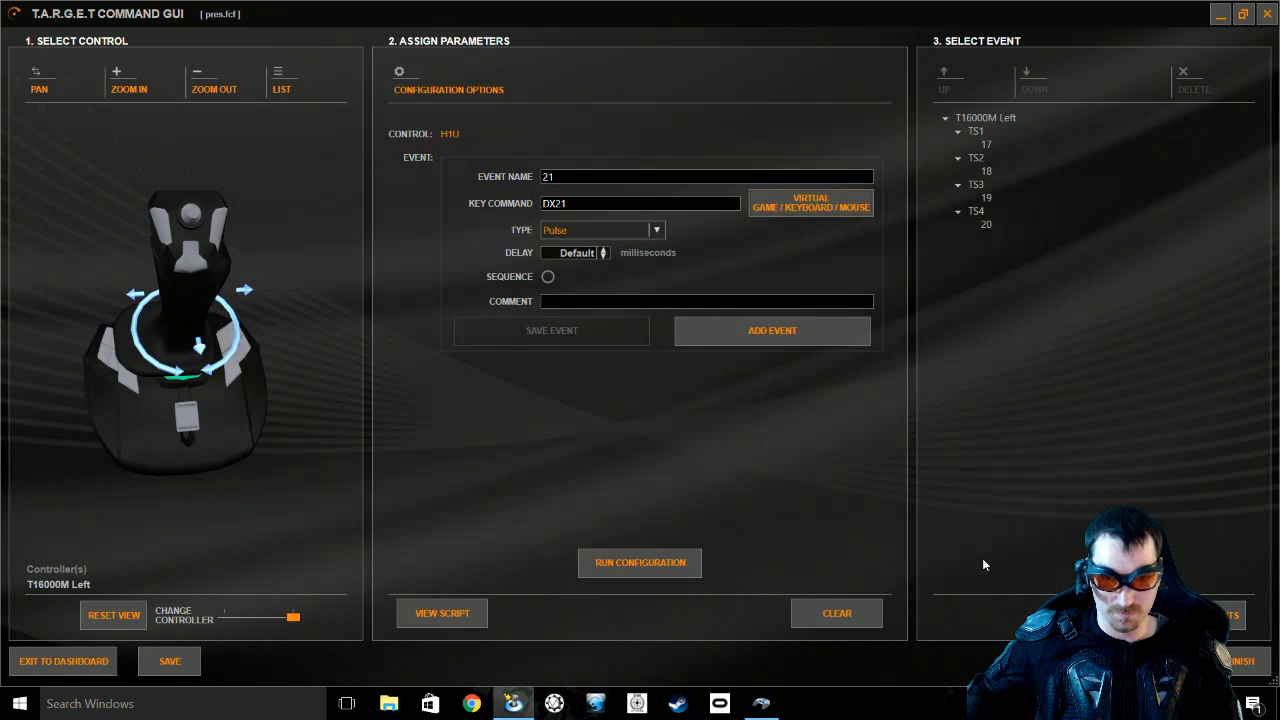
pyautogui.click(572, 231)
pyautogui.click(566, 273)
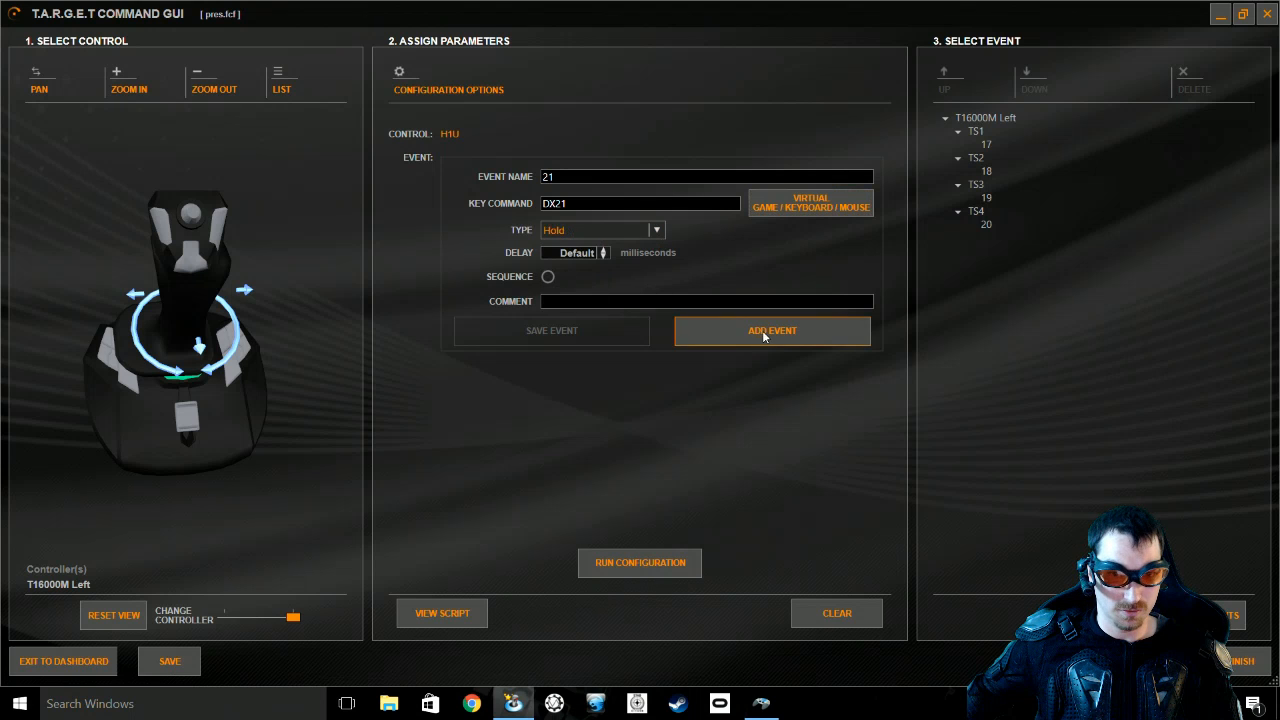
pyautogui.click(765, 334)
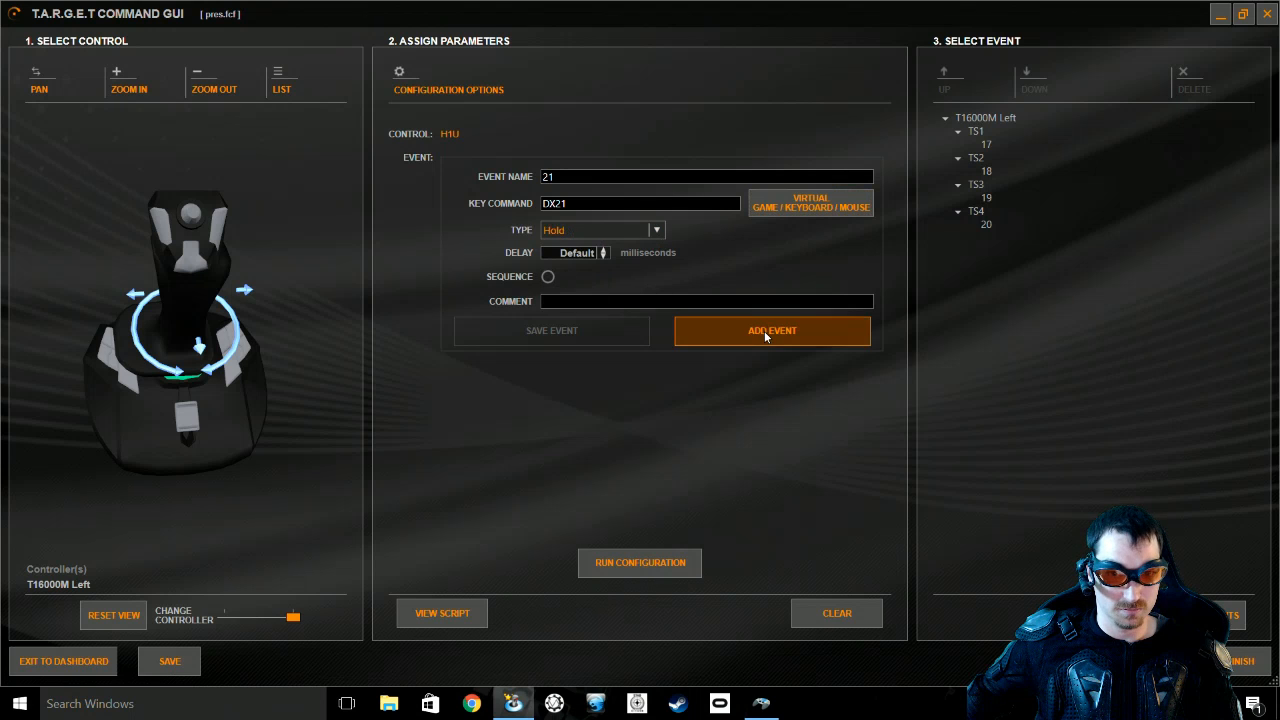
# - Add a Hold event named 22 to the hat's right direction, H1R, with DirectX button 22 as its key command
pyautogui.click(200, 218)
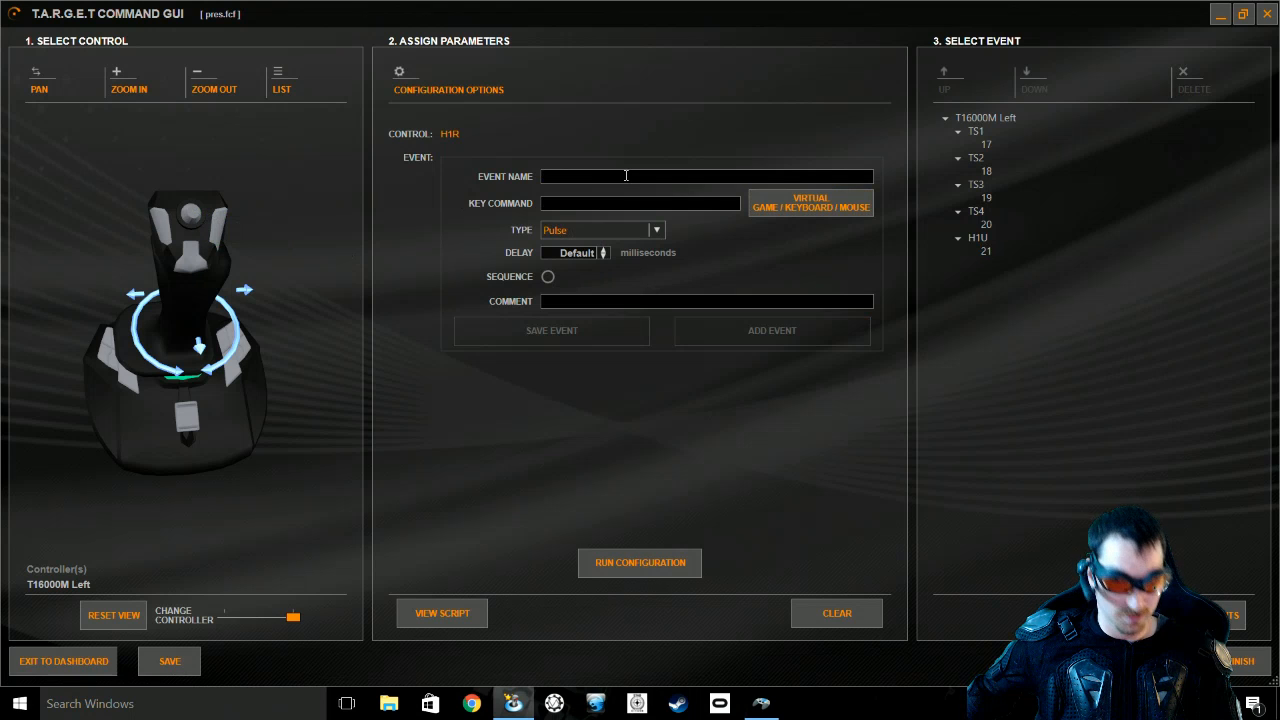
pyautogui.click(828, 200)
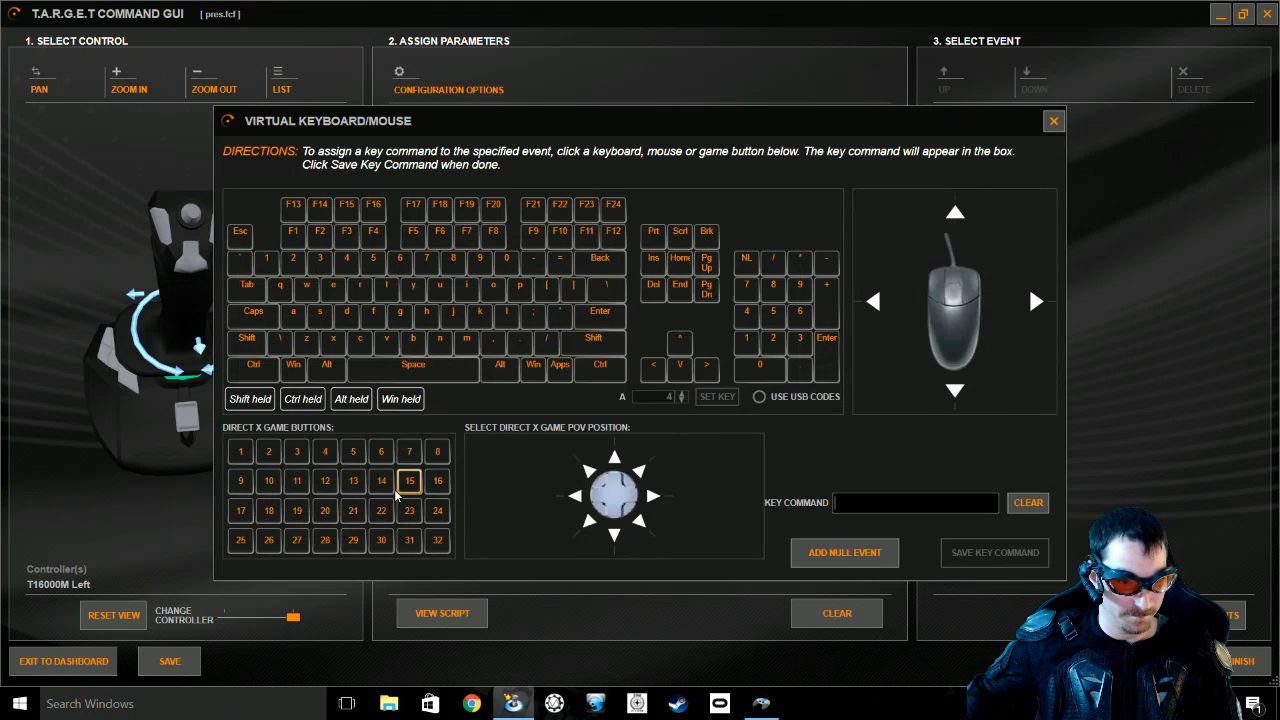
pyautogui.click(381, 510)
pyautogui.click(995, 552)
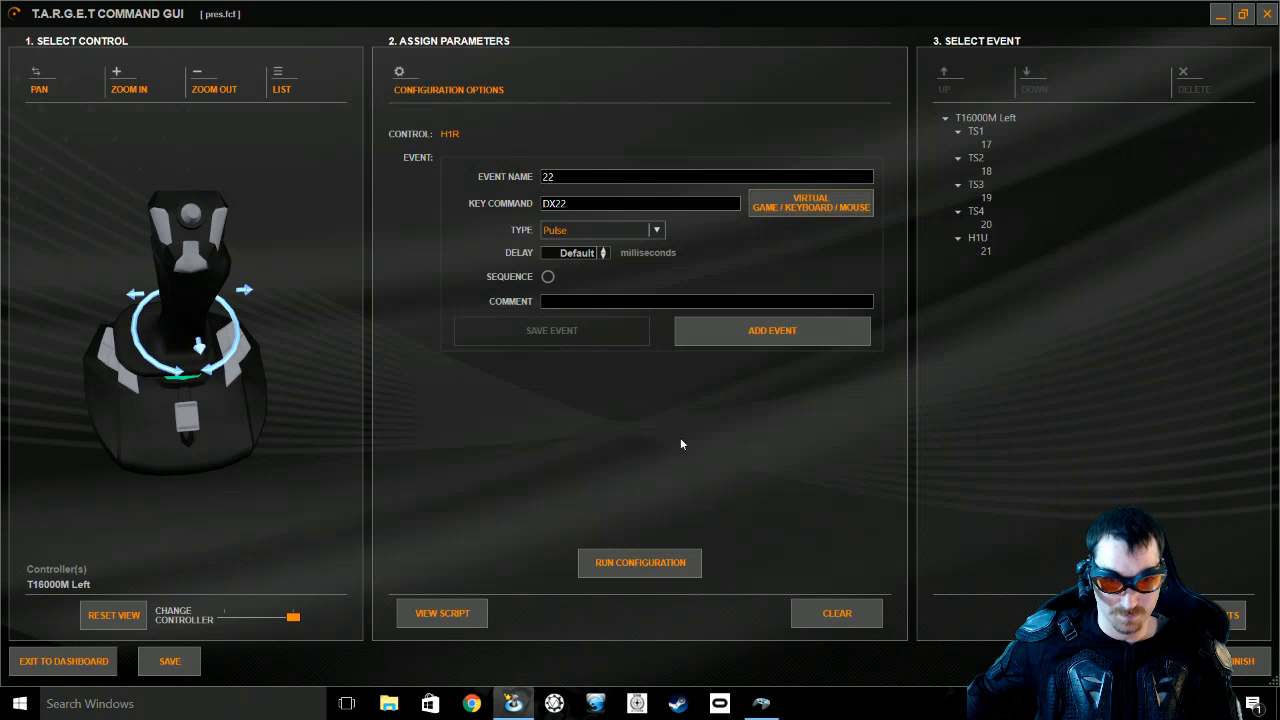
pyautogui.click(600, 236)
pyautogui.click(562, 267)
pyautogui.click(720, 330)
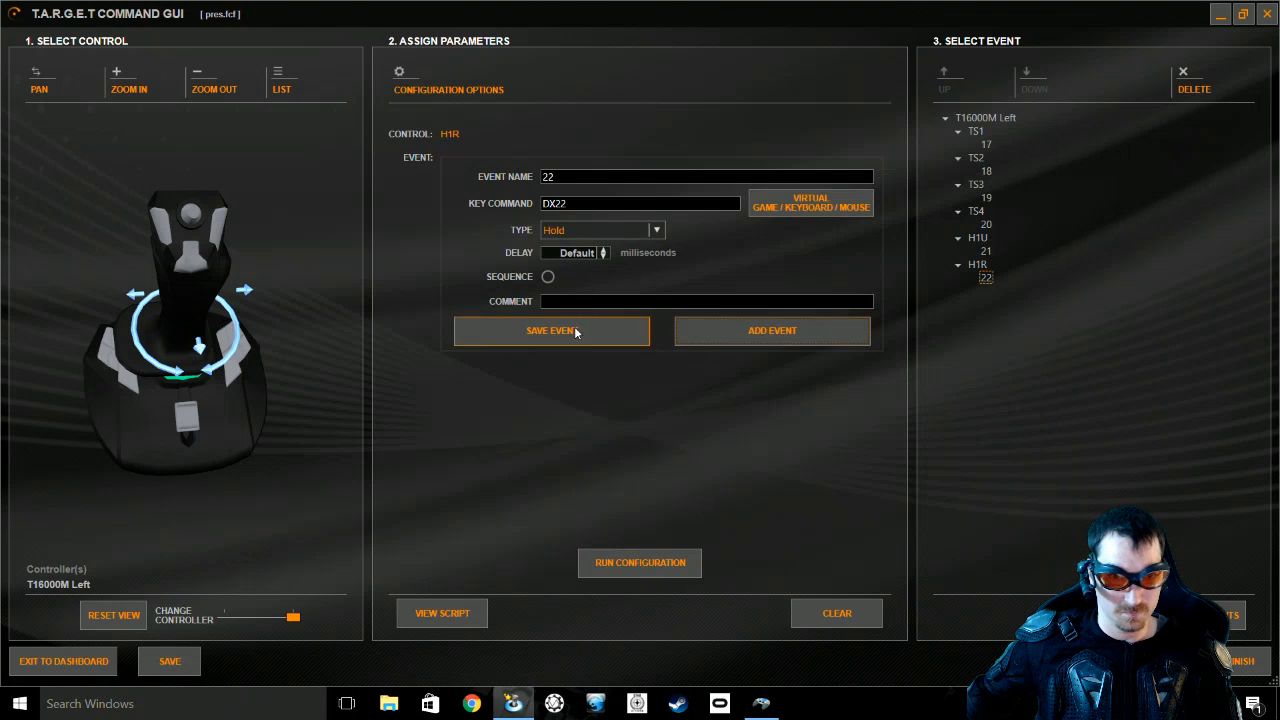
# - Add a Hold event named 23 to the hat's down direction, H1D, with DirectX button 23 as its key command
pyautogui.click(193, 222)
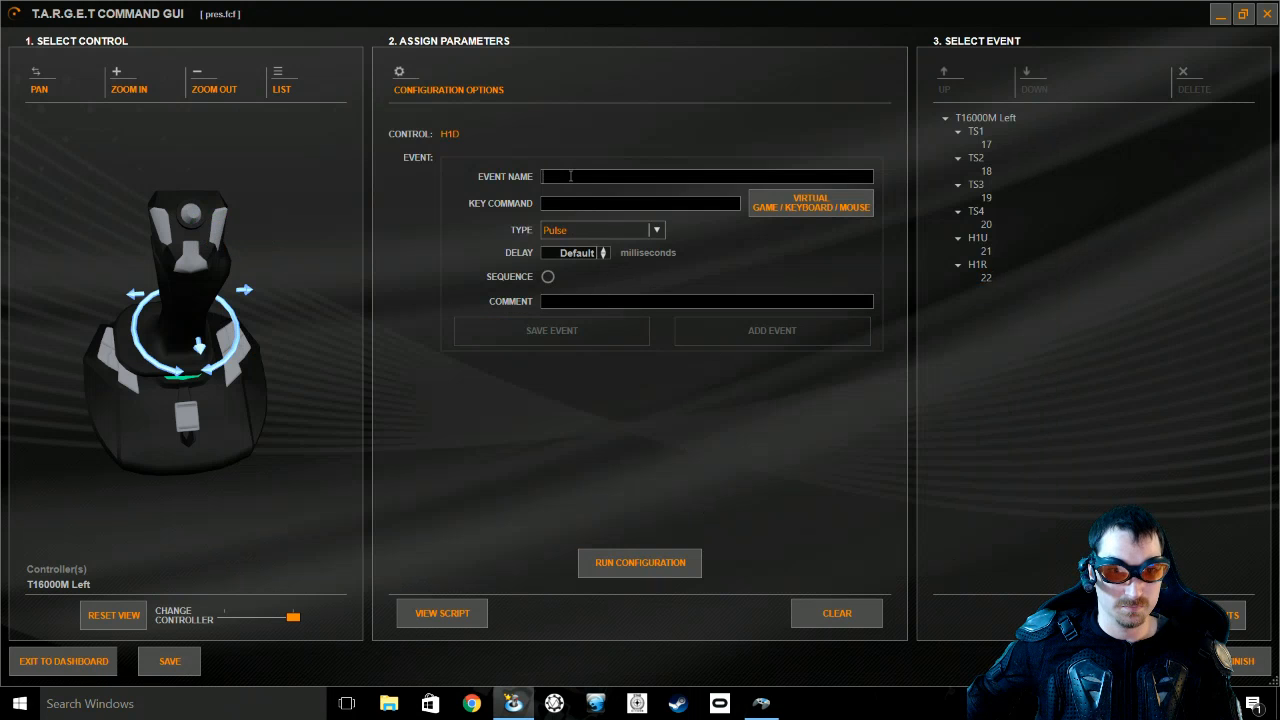
pyautogui.click(816, 201)
pyautogui.click(409, 510)
pyautogui.click(958, 556)
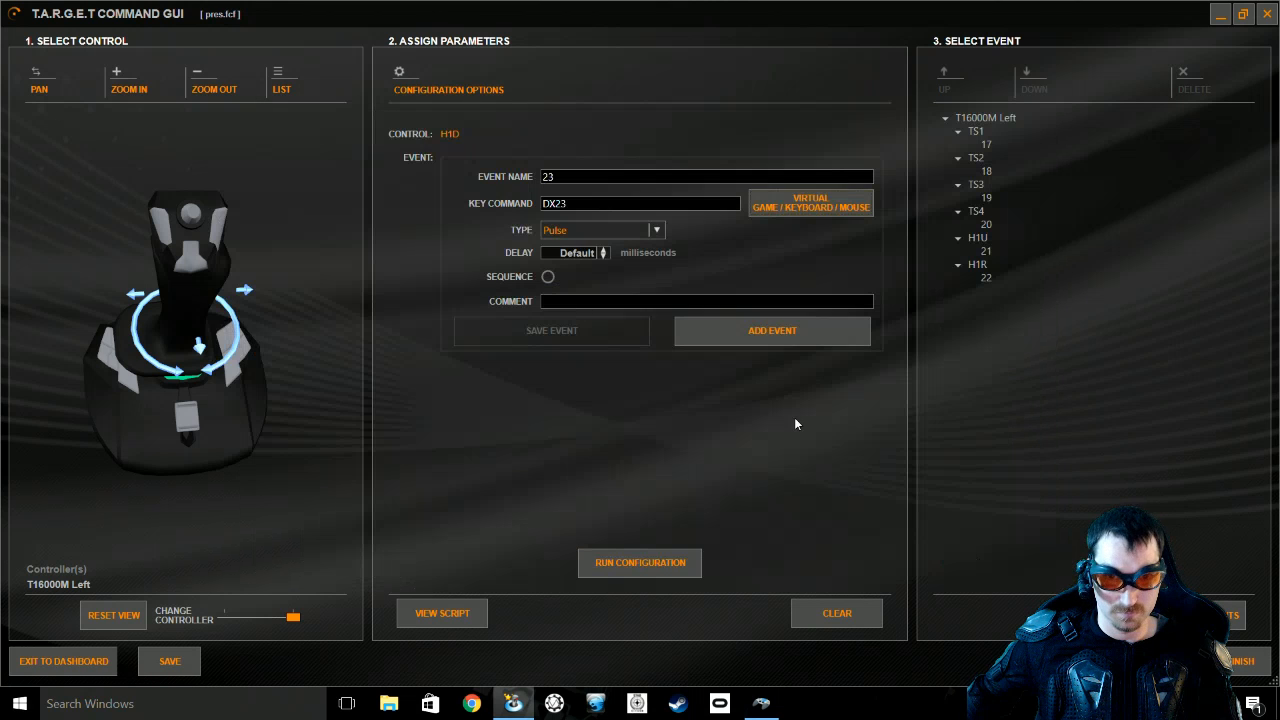
pyautogui.click(570, 232)
pyautogui.click(573, 269)
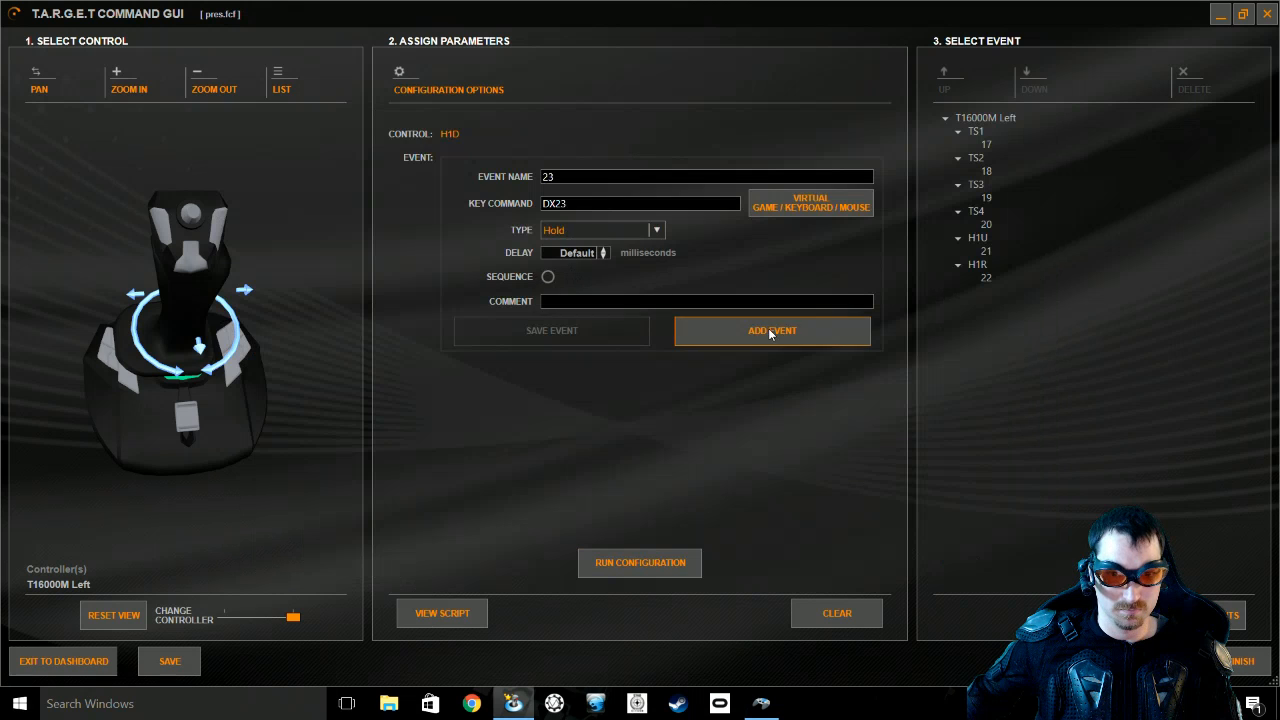
pyautogui.click(769, 331)
# - Add a Hold event named 24 to the hat's left direction, H1L, with DirectX button 24 as its key command
pyautogui.click(186, 214)
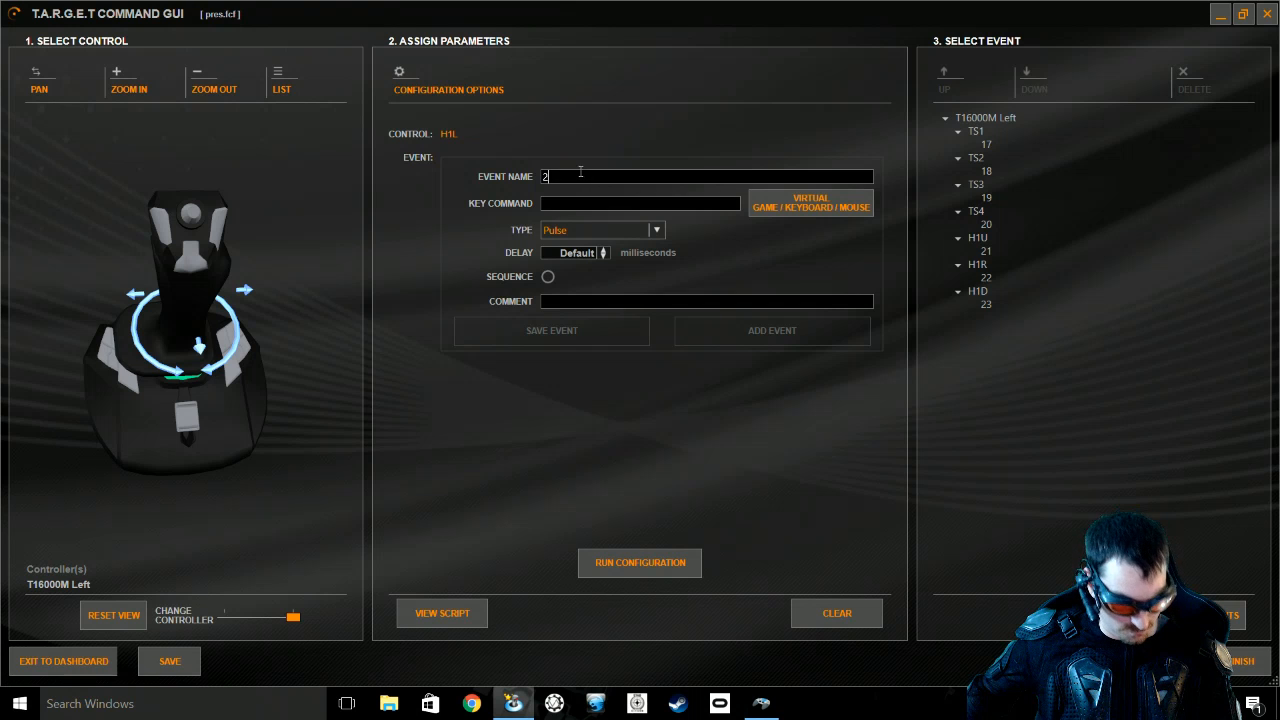
pyautogui.click(772, 207)
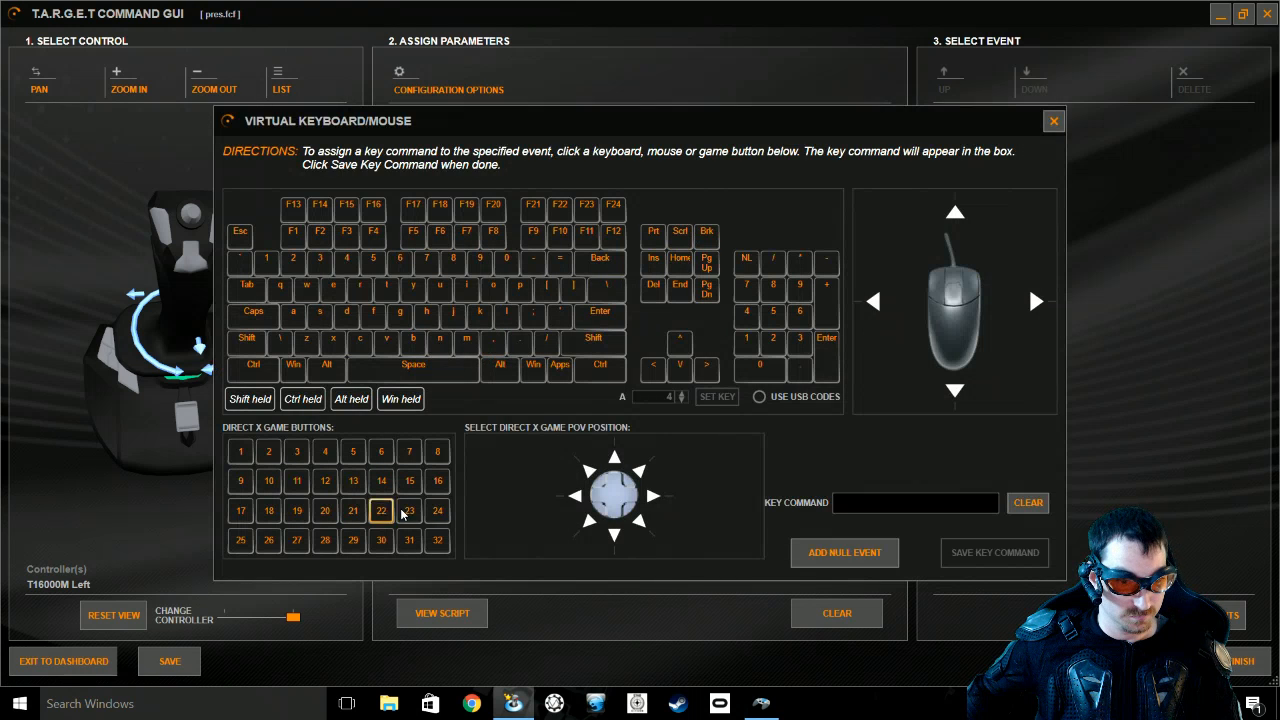
pyautogui.click(437, 510)
pyautogui.click(1020, 552)
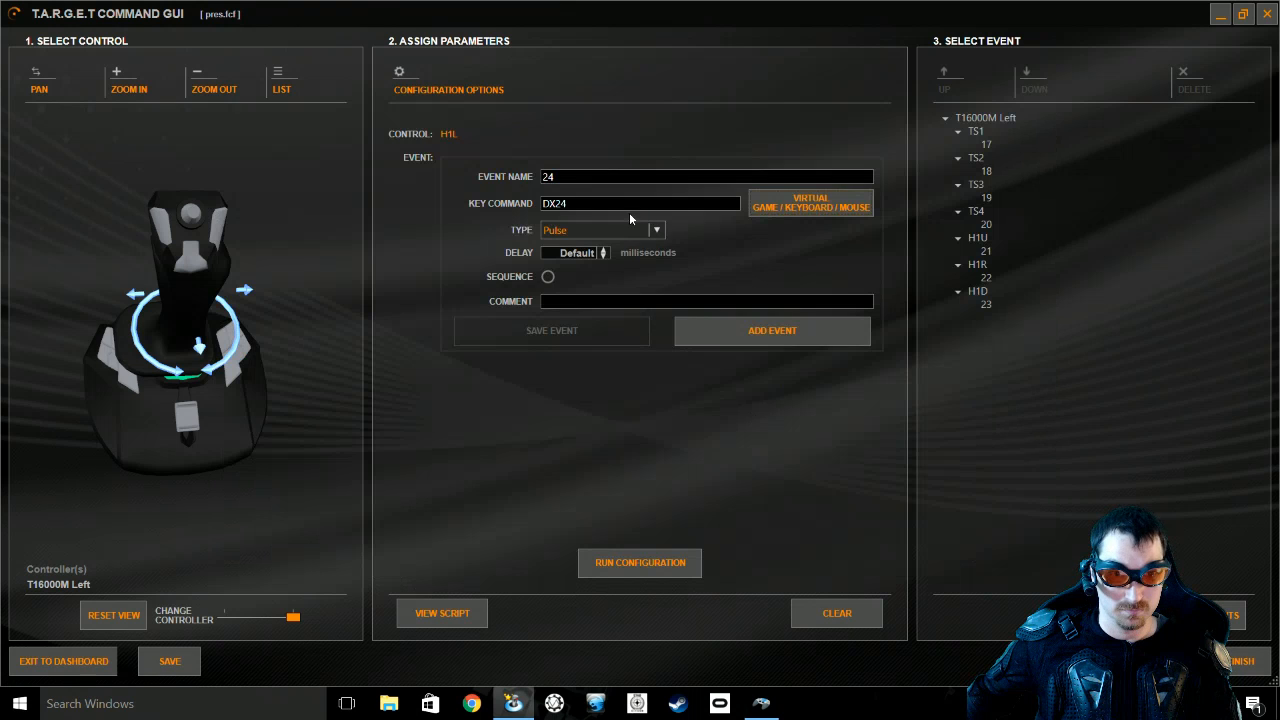
pyautogui.click(603, 229)
pyautogui.click(560, 267)
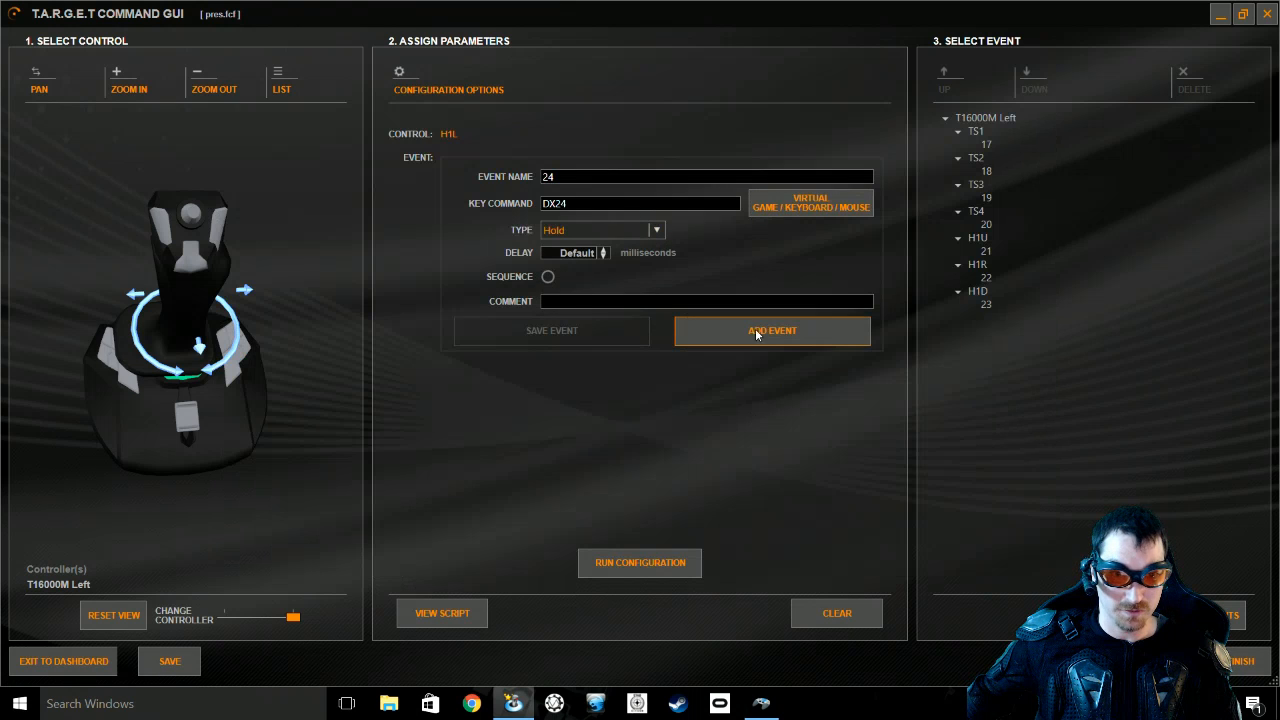
pyautogui.click(776, 332)
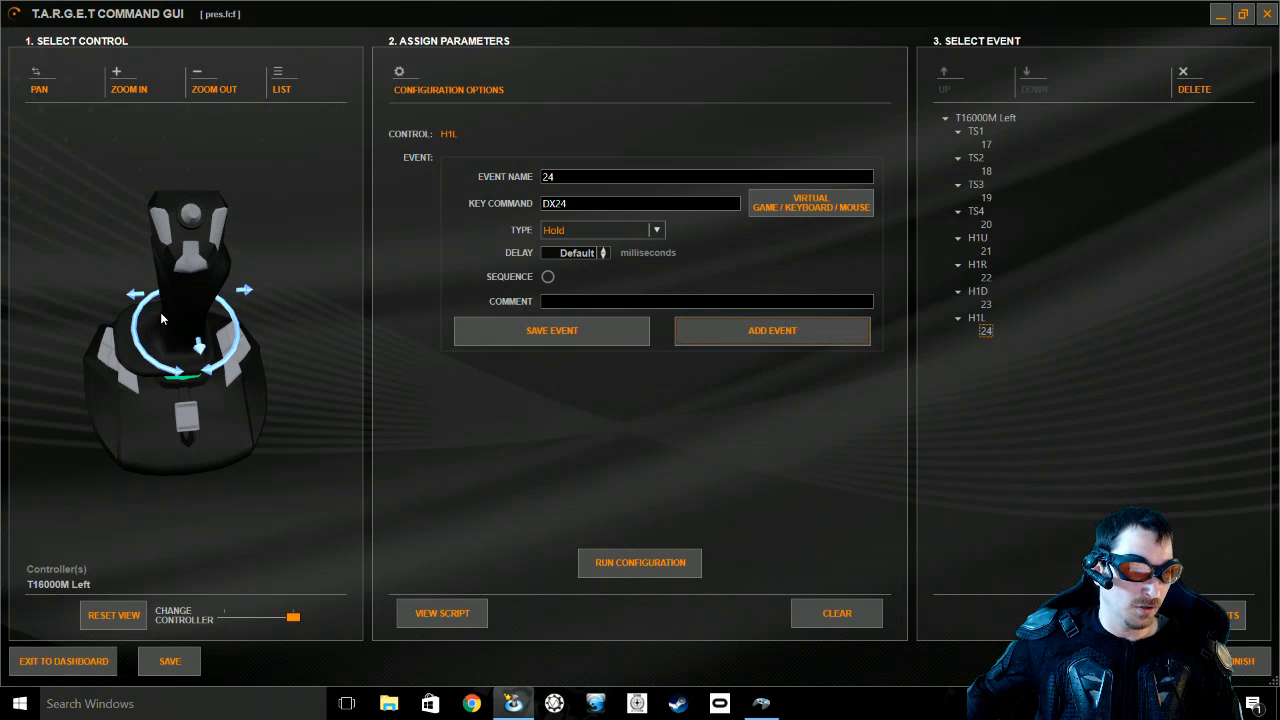
# - Add an event named null with a null key command to the left stick's base button B16, and delete that event again
pyautogui.moveTo(160, 326); pyautogui.dragTo(270, 350)
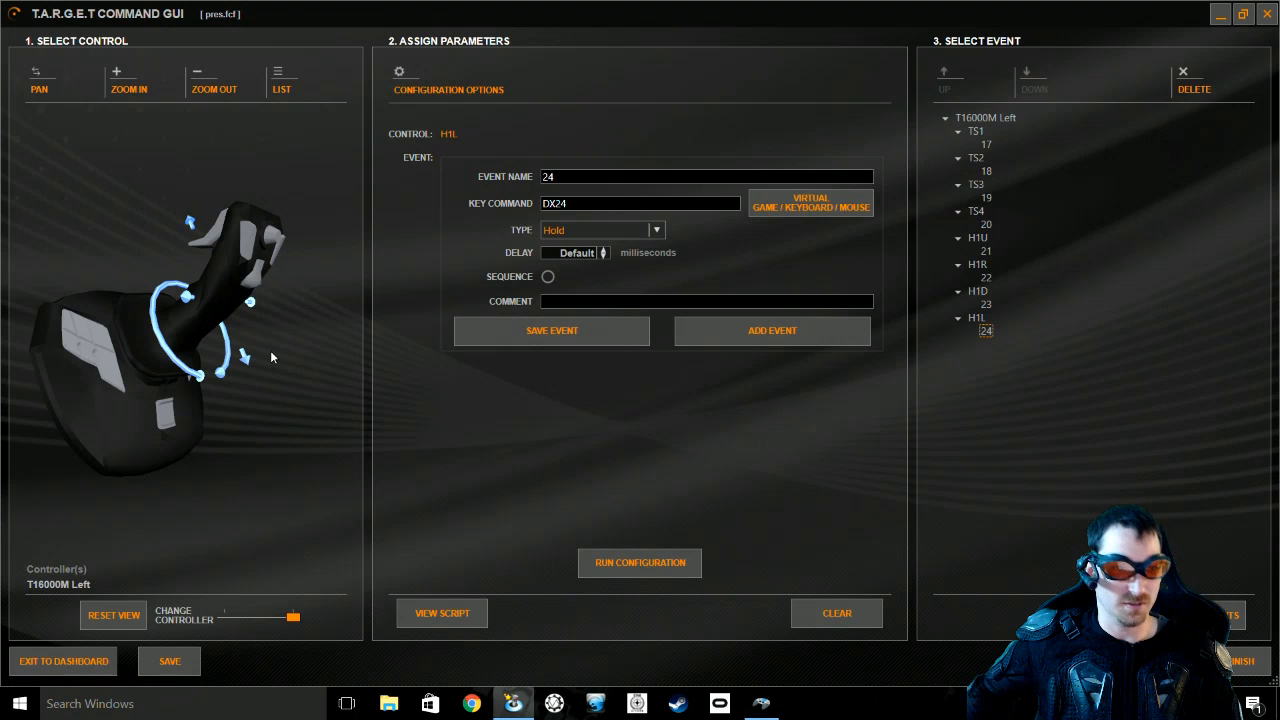
pyautogui.moveTo(270, 350); pyautogui.dragTo(114, 299)
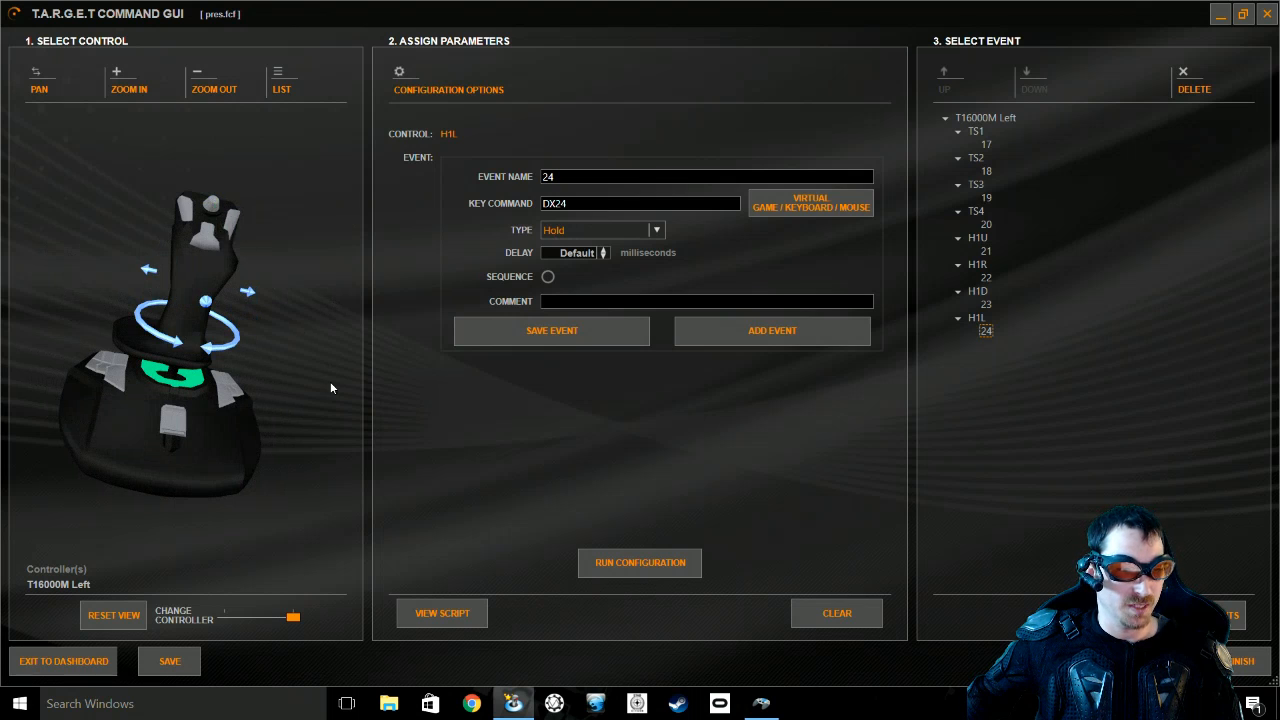
pyautogui.moveTo(220, 205); pyautogui.dragTo(257, 487)
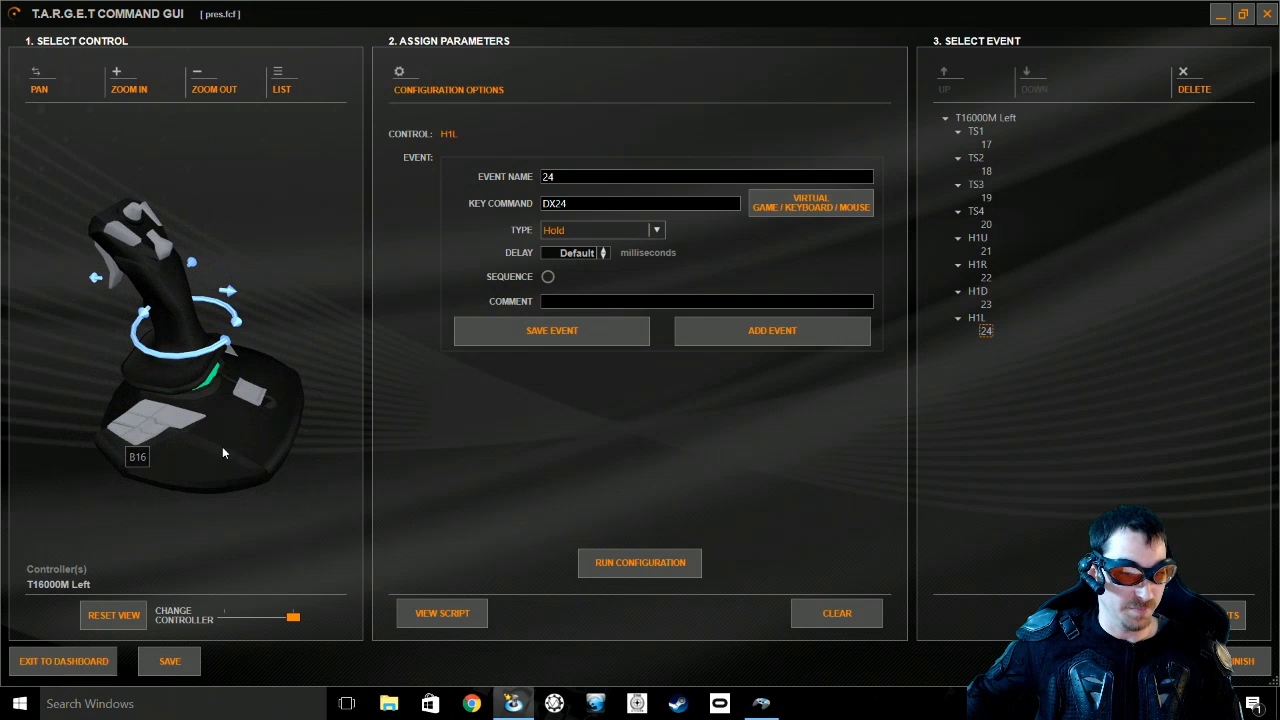
pyautogui.moveTo(253, 442); pyautogui.dragTo(182, 468)
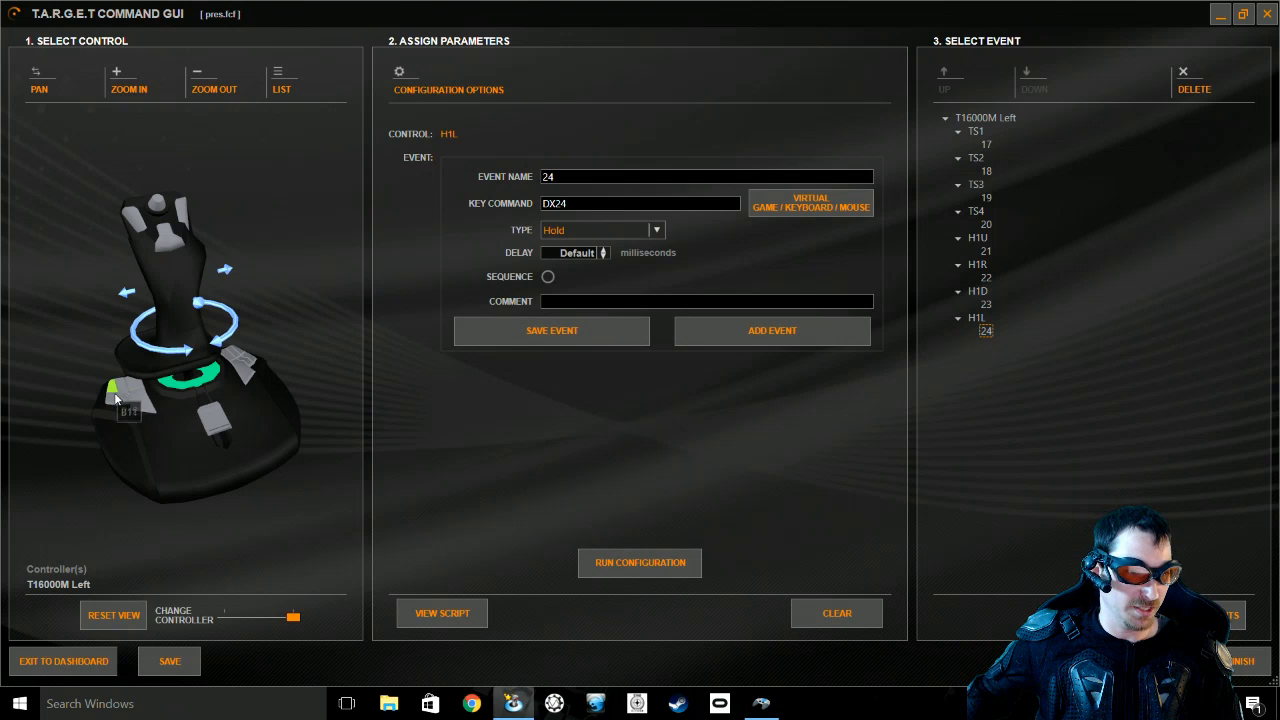
pyautogui.click(116, 404)
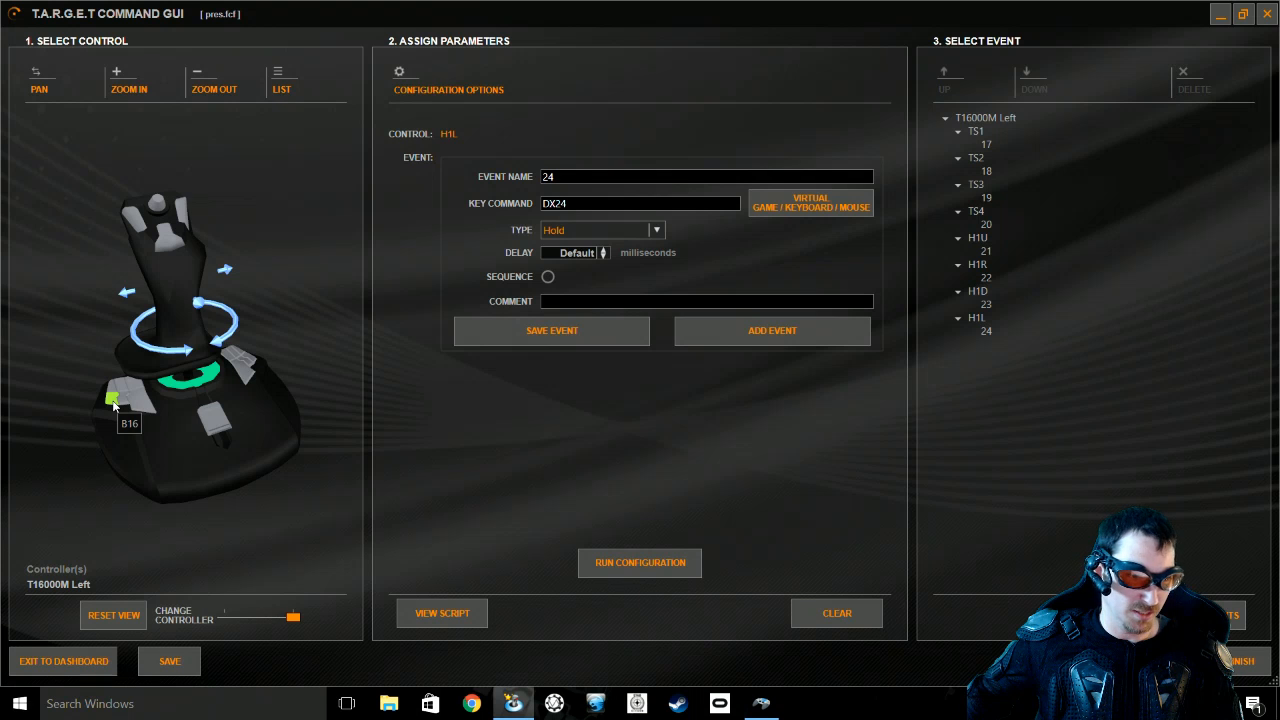
pyautogui.click(113, 402)
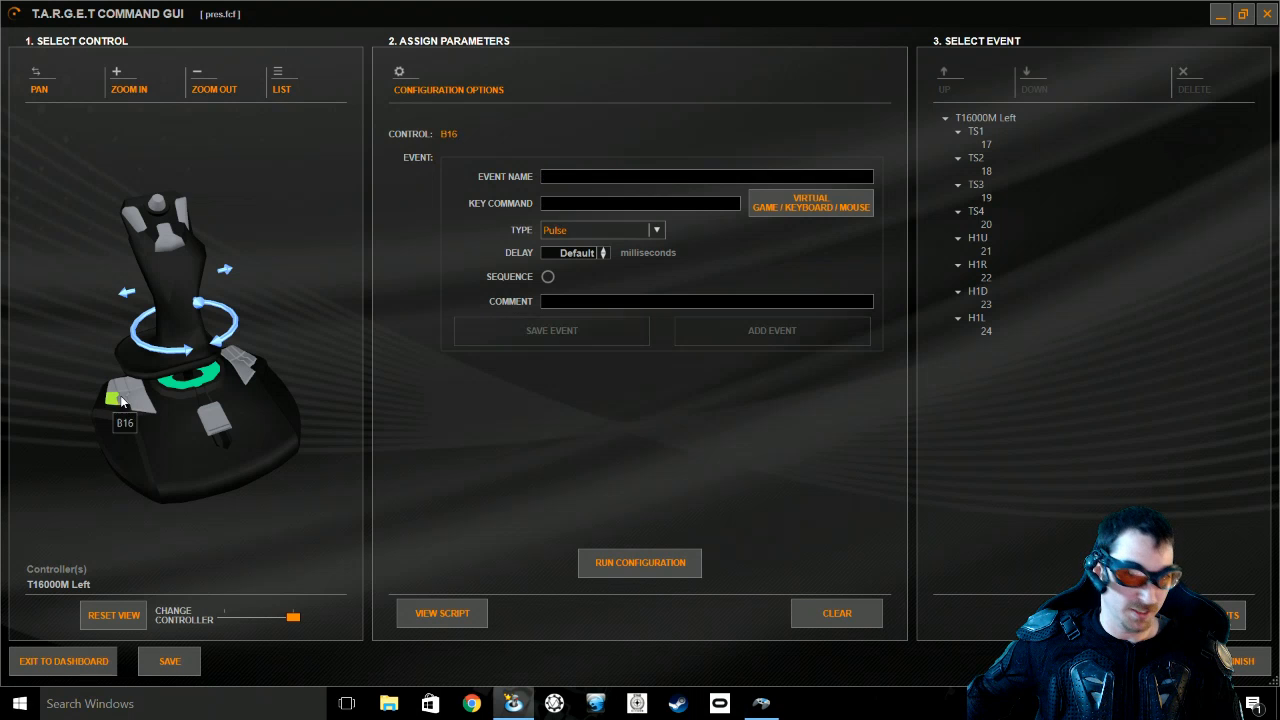
pyautogui.click(656, 181)
pyautogui.write('null')
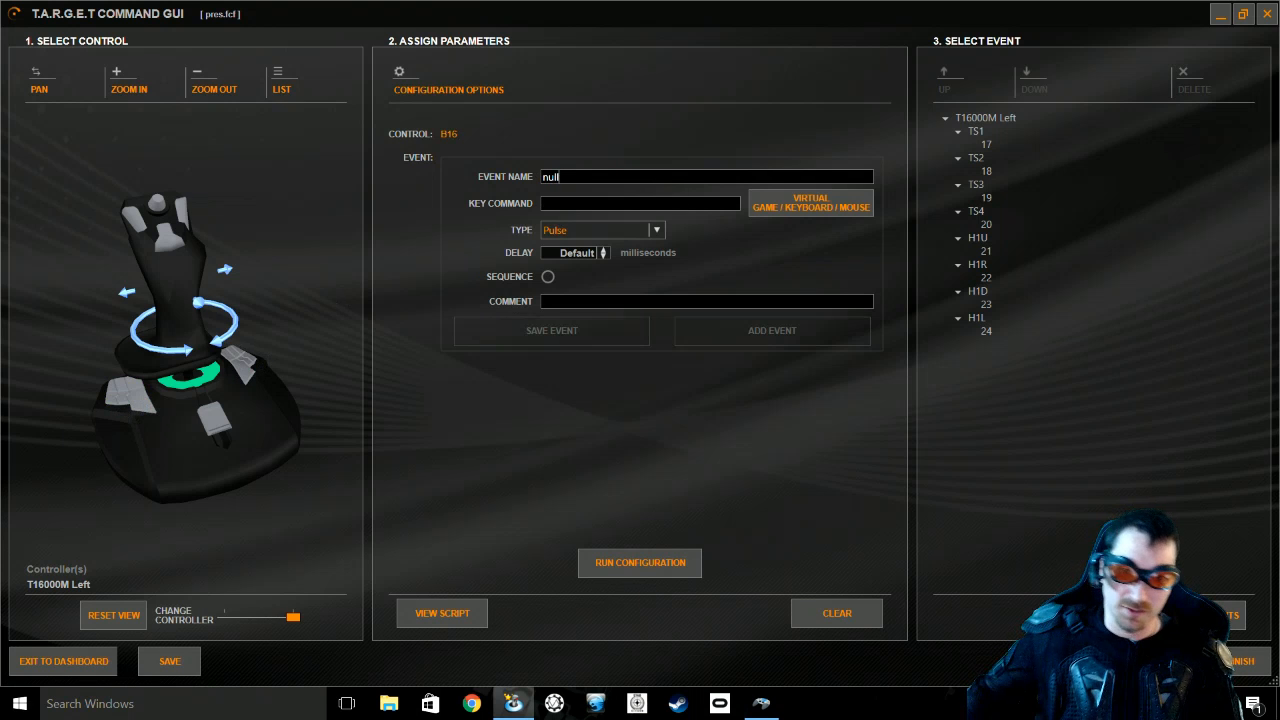
pyautogui.click(815, 203)
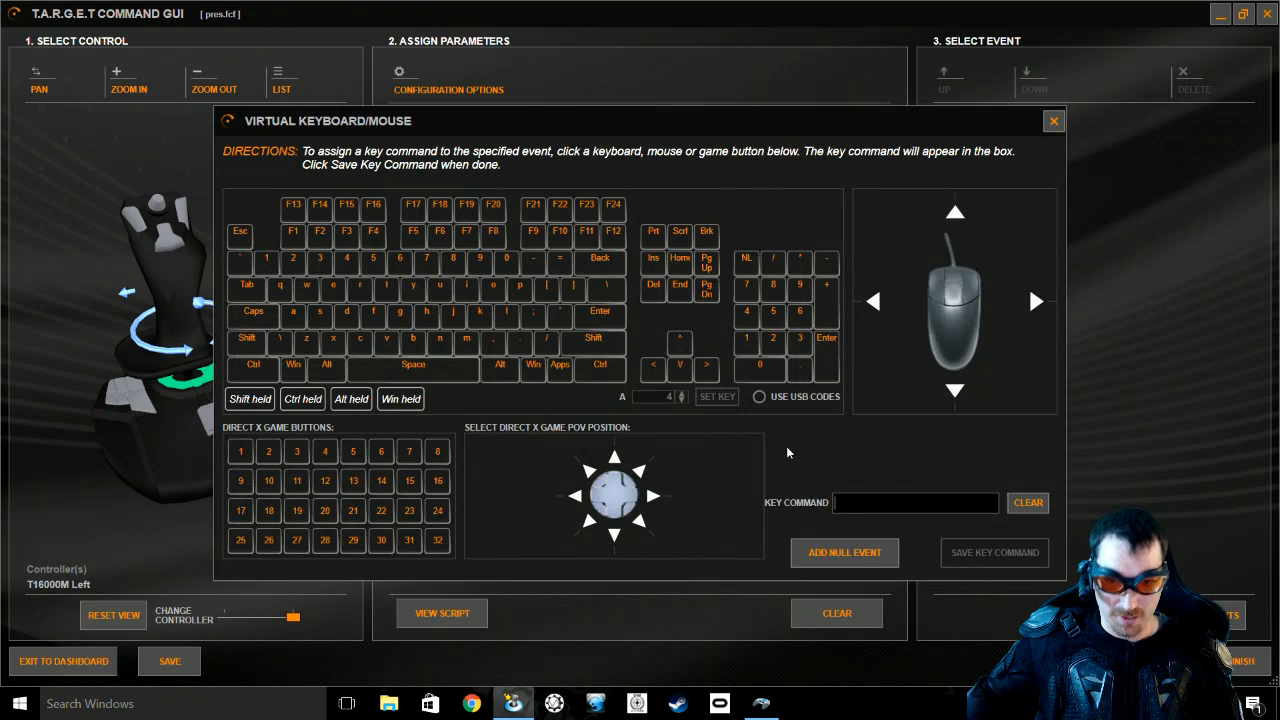
pyautogui.click(847, 553)
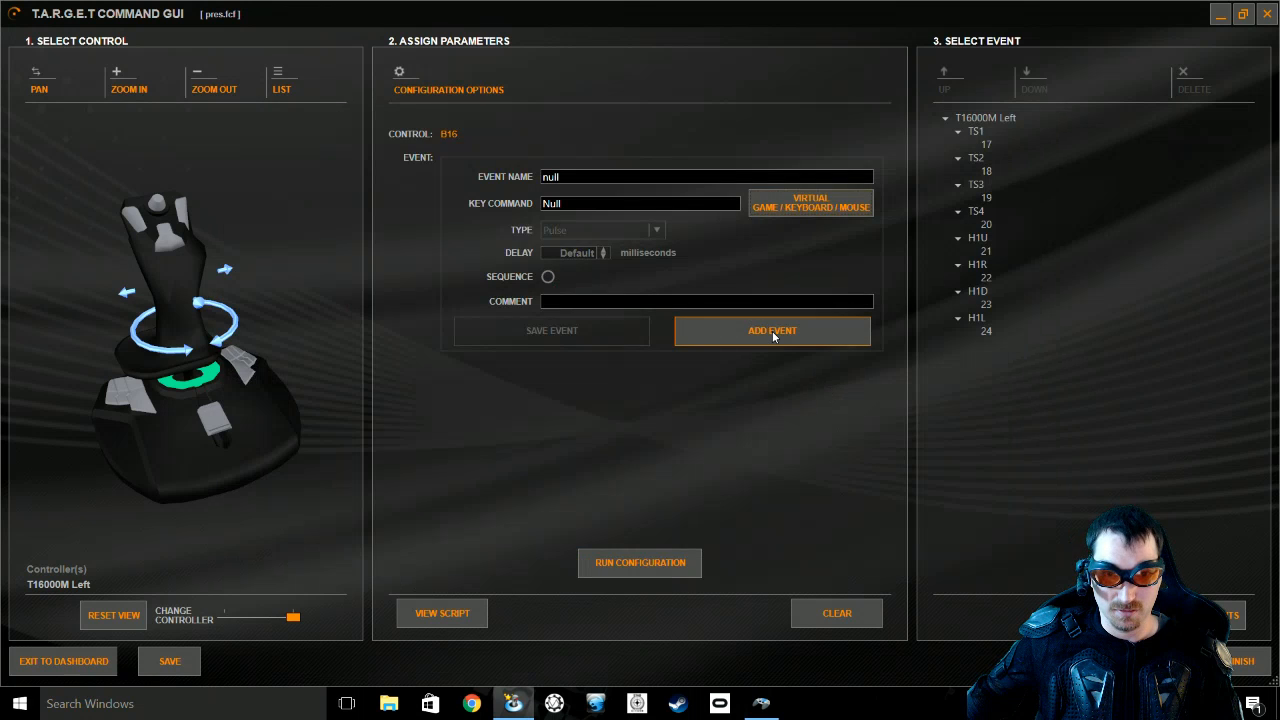
pyautogui.click(728, 340)
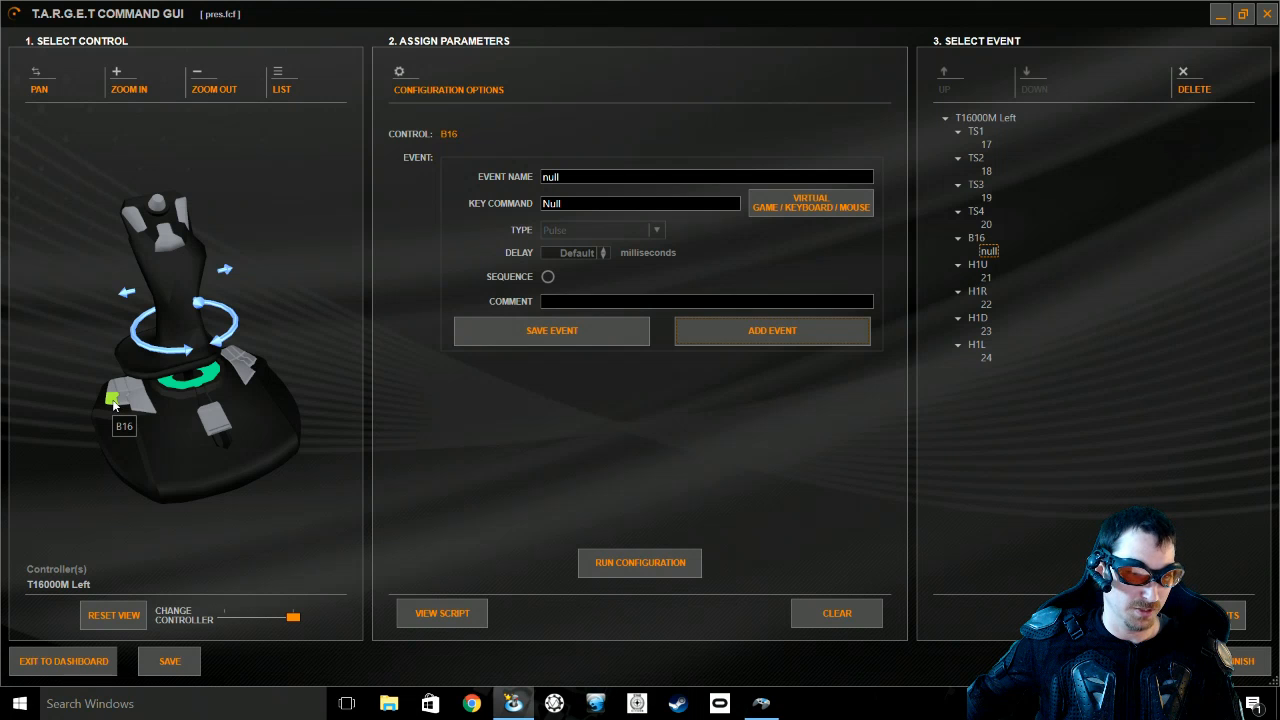
pyautogui.click(1196, 91)
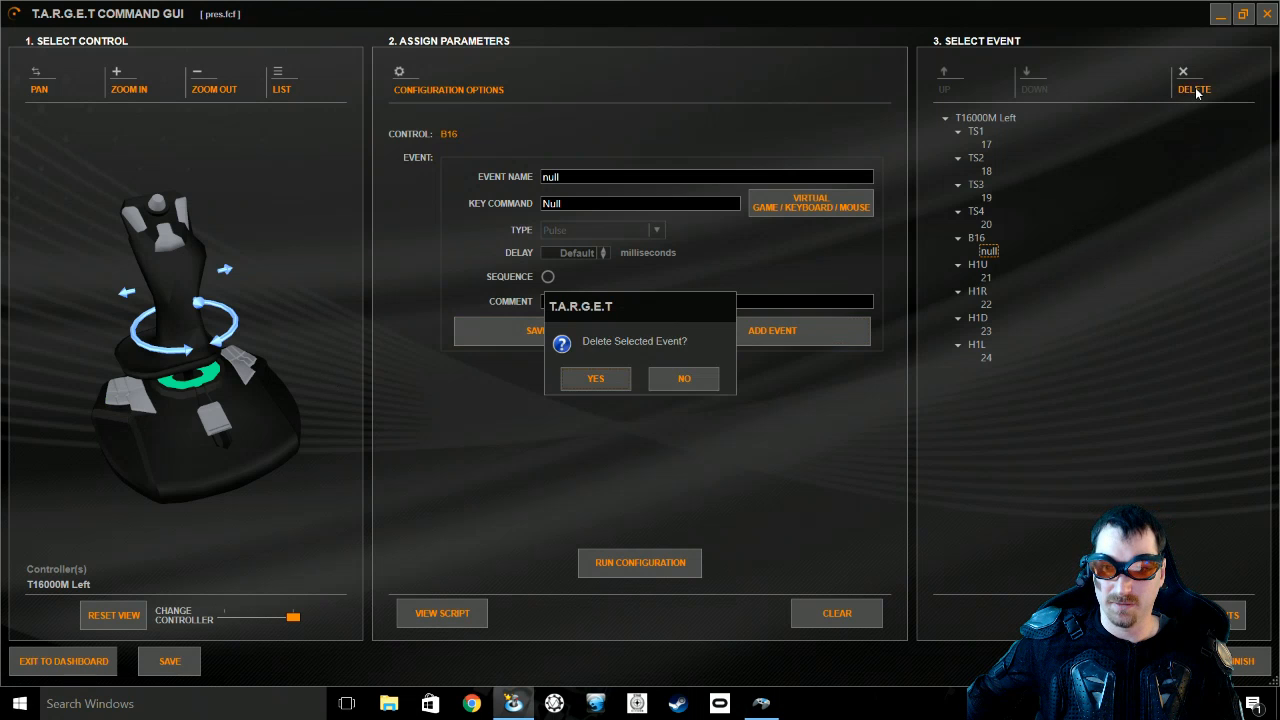
pyautogui.click(594, 376)
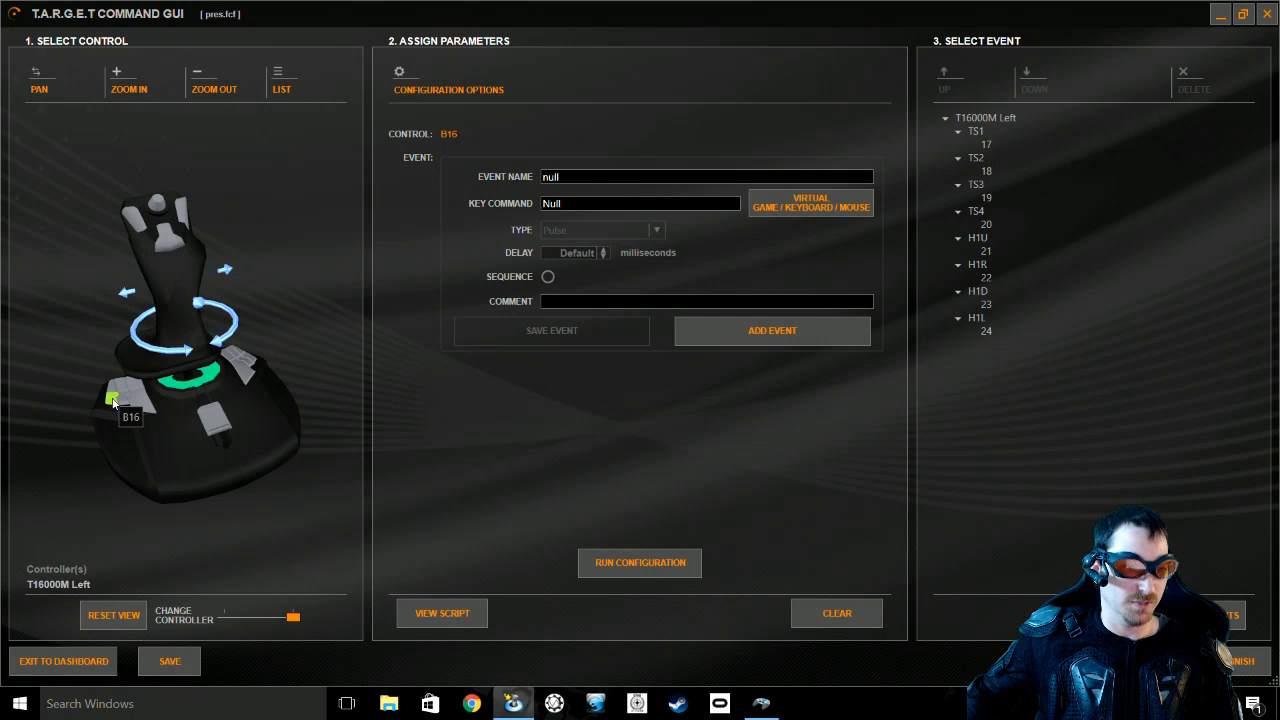
# - Add a Pulse event named L with the keyboard key l to the left stick's base button B16, and delete that event again
pyautogui.click(113, 400)
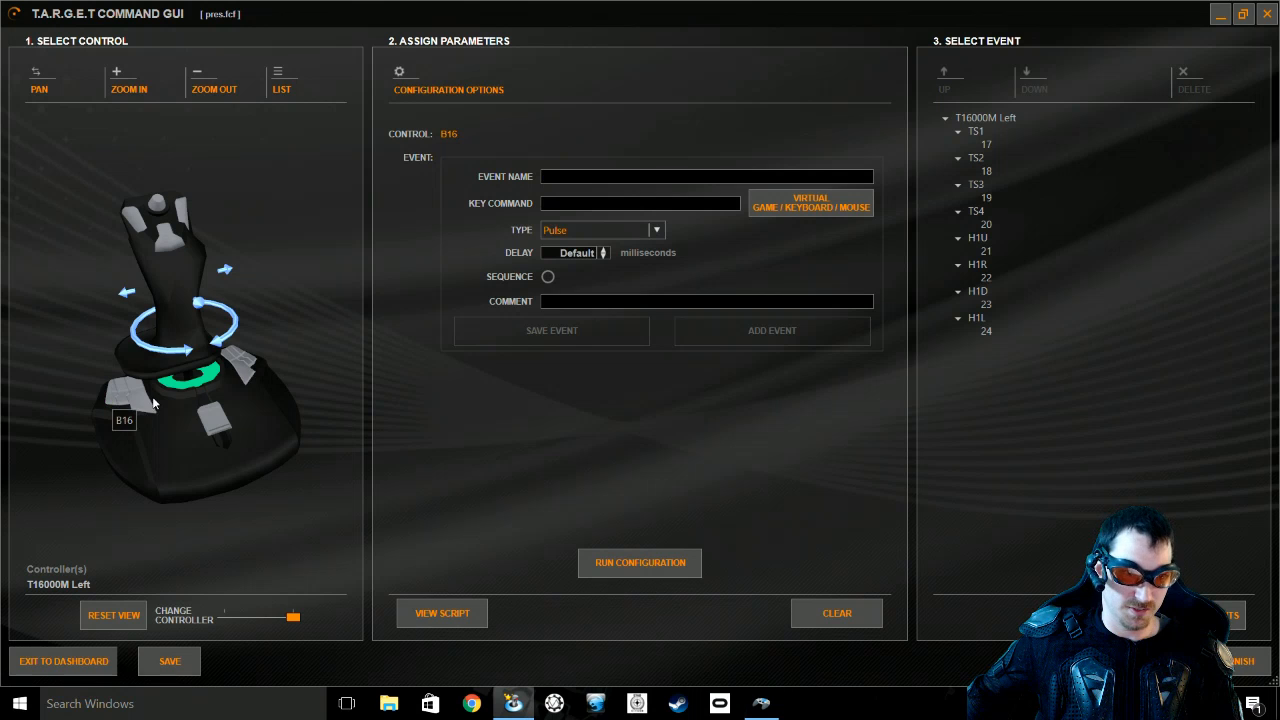
pyautogui.click(591, 176)
pyautogui.write('L')
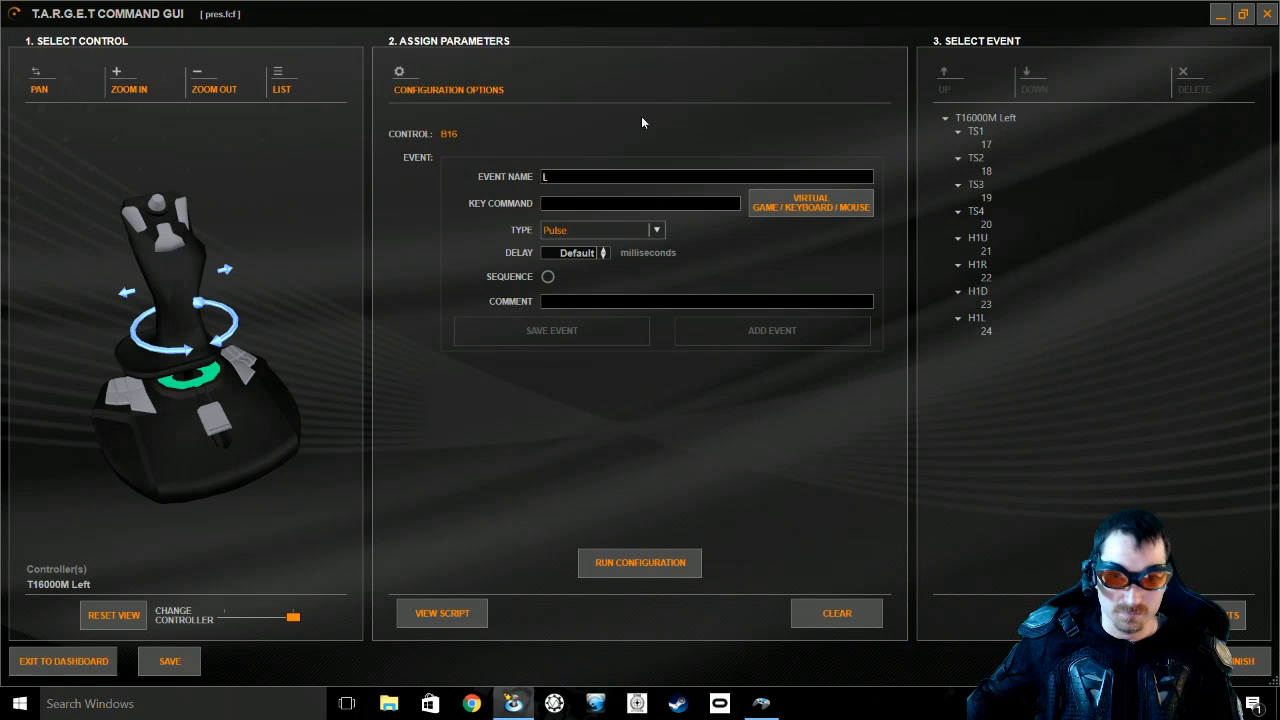
pyautogui.click(785, 207)
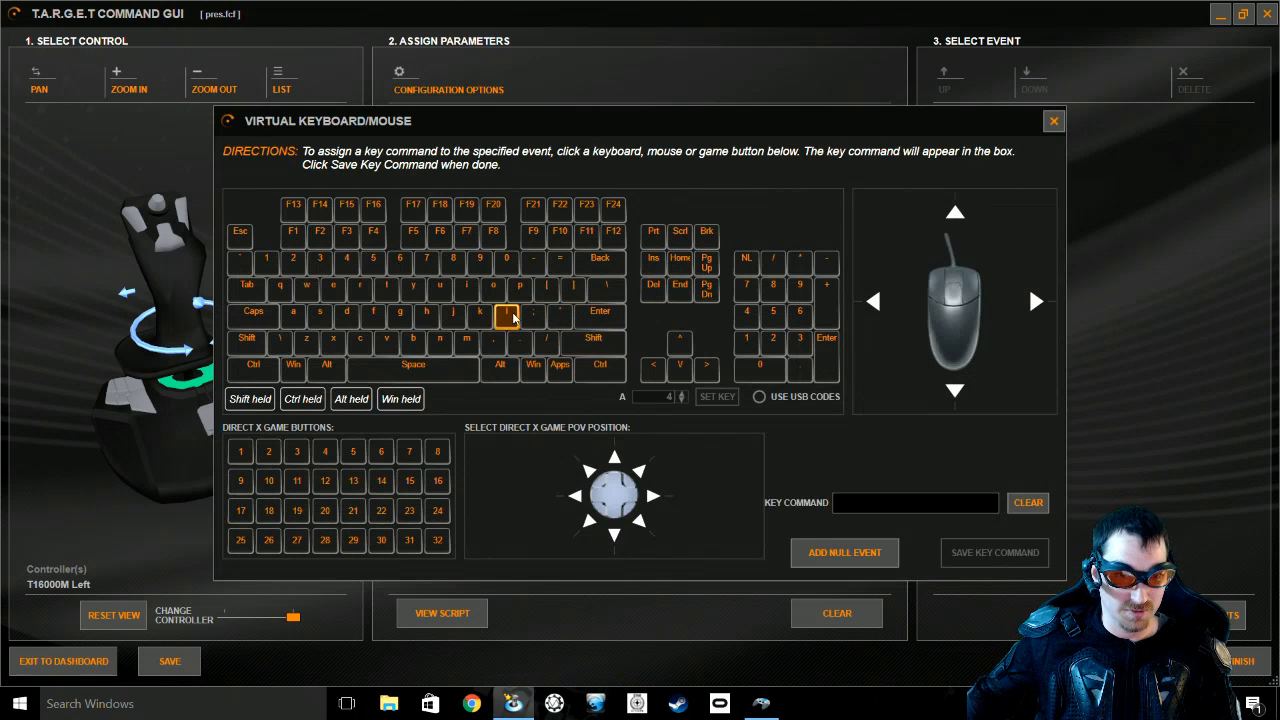
pyautogui.click(507, 312)
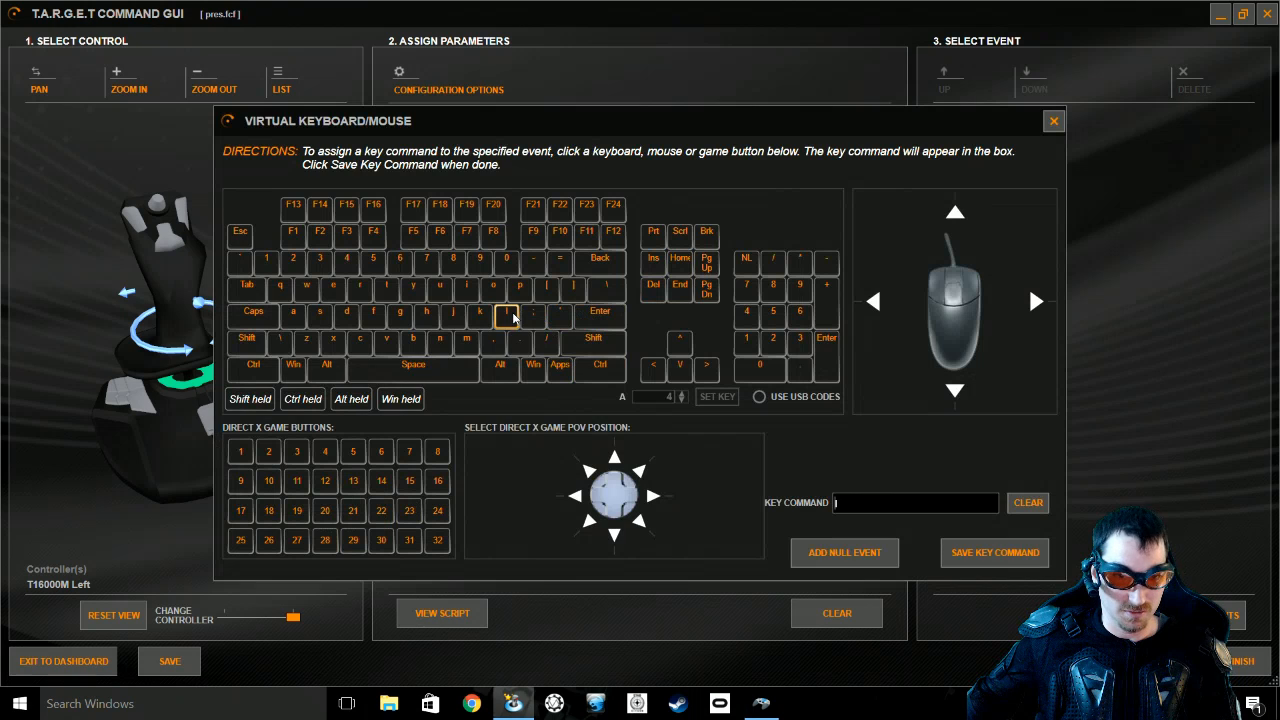
pyautogui.click(995, 556)
pyautogui.click(772, 333)
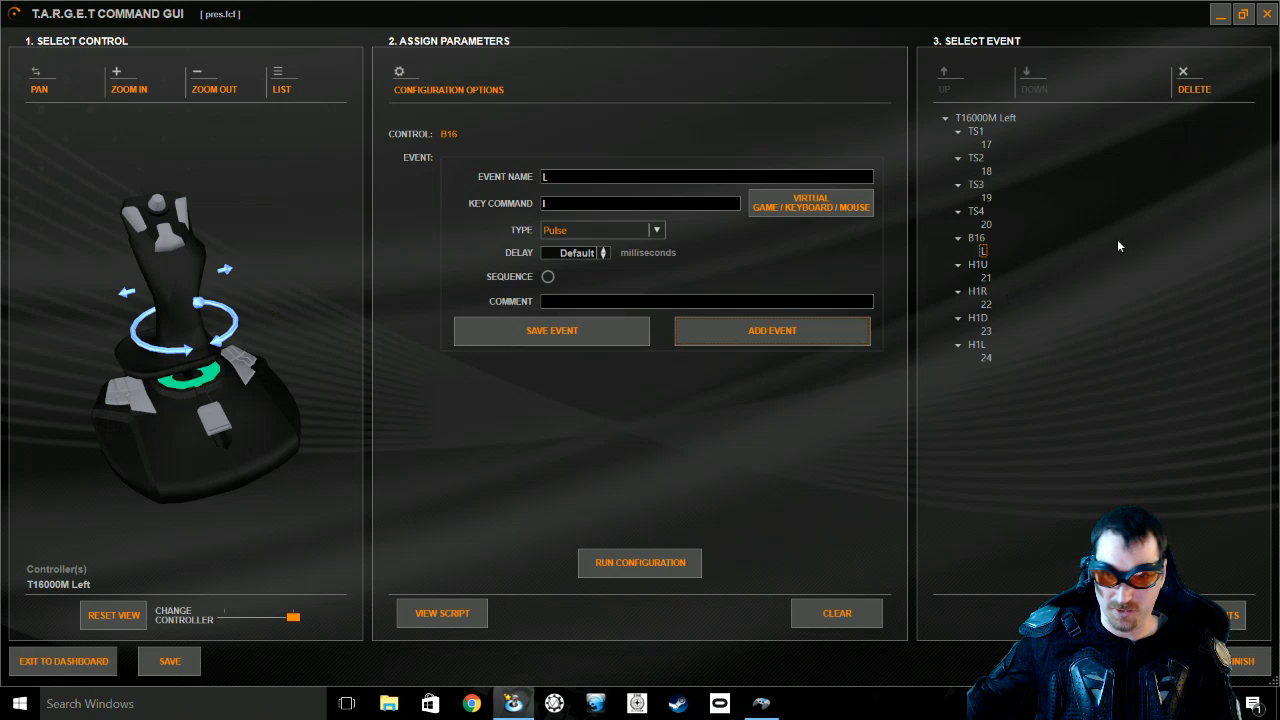
pyautogui.click(1194, 89)
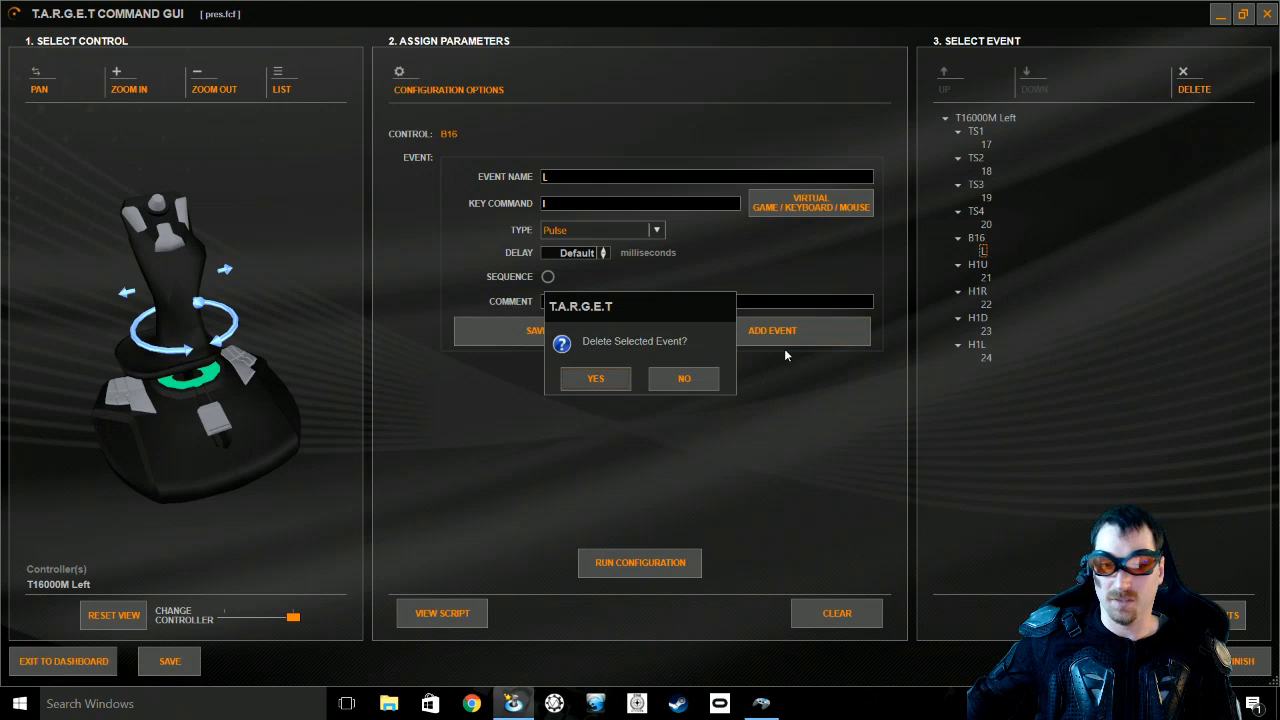
pyautogui.click(592, 377)
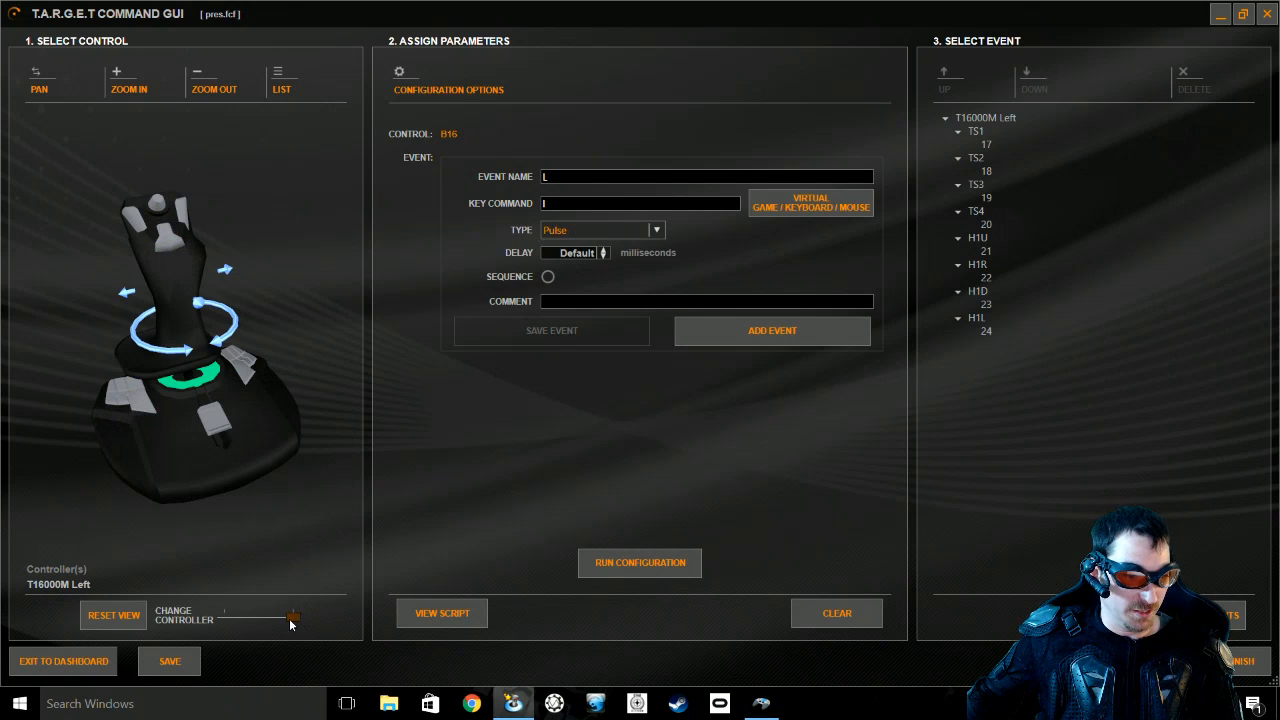
# - Switch to the T16000M controller and add a Hold event named up to its hat's up direction, H1U, with key command DXHATUP
pyautogui.moveTo(289, 618); pyautogui.dragTo(254, 619)
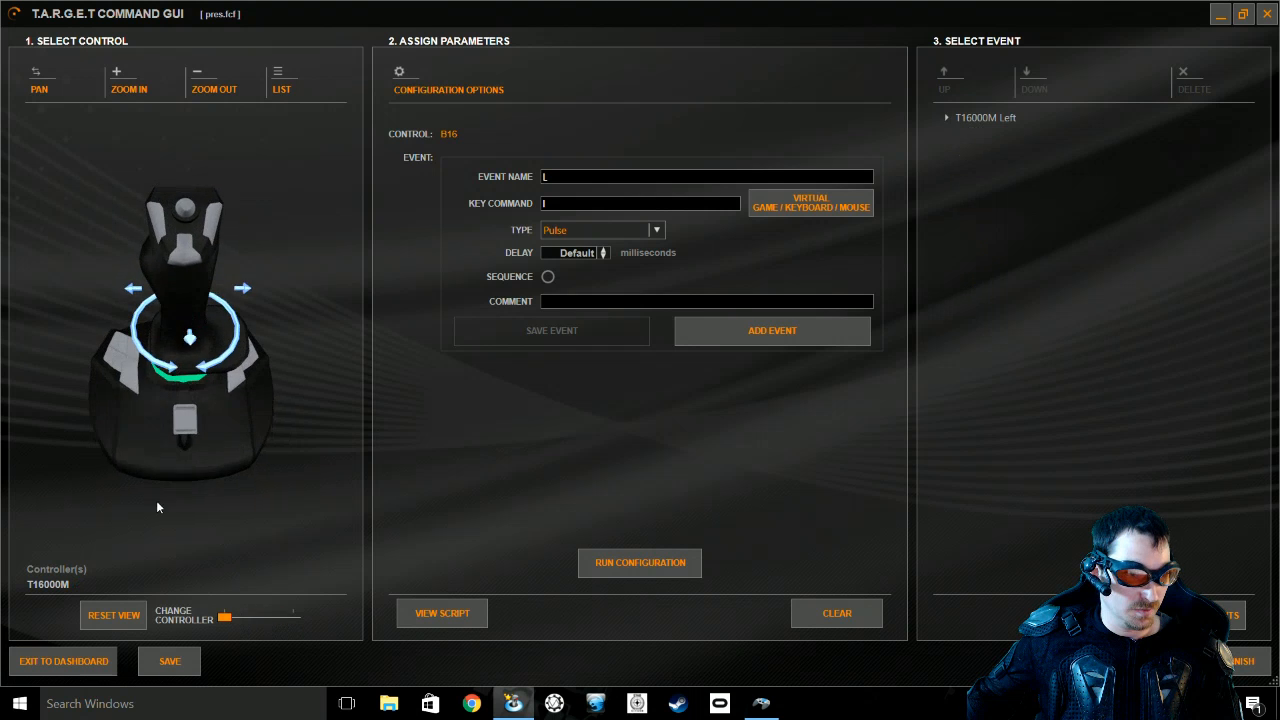
pyautogui.click(180, 218)
pyautogui.click(566, 177)
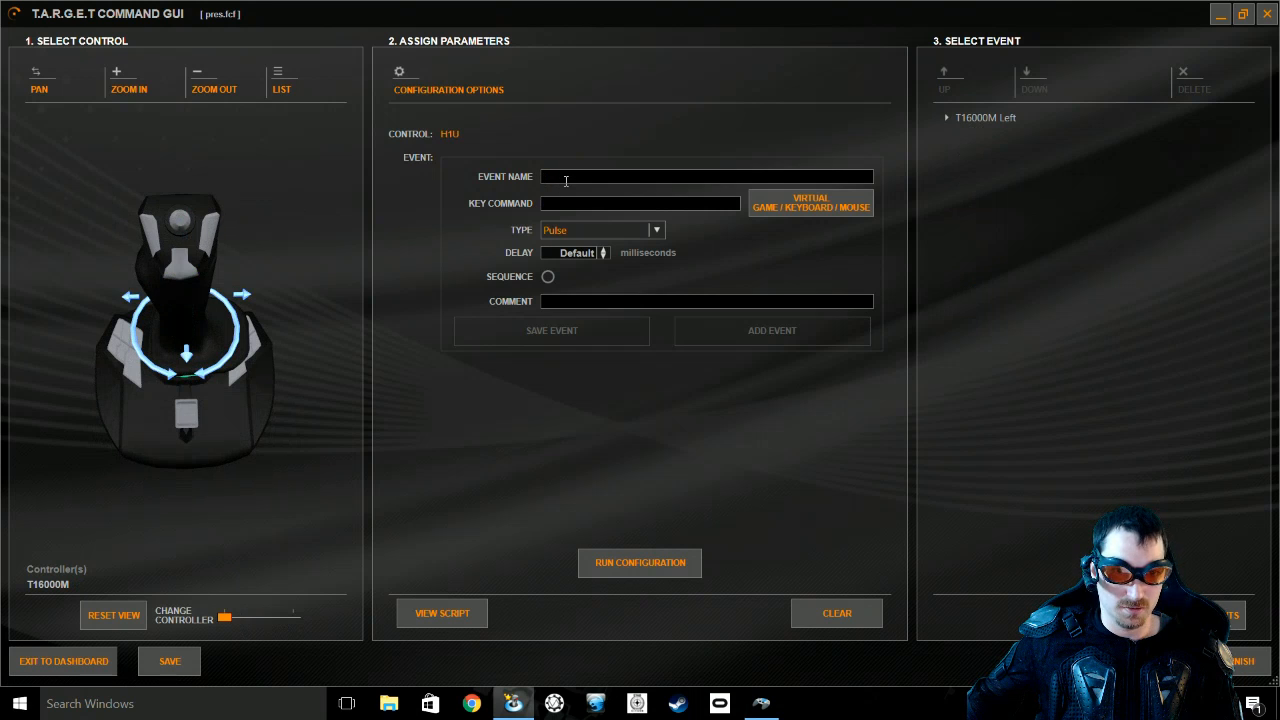
pyautogui.write('up')
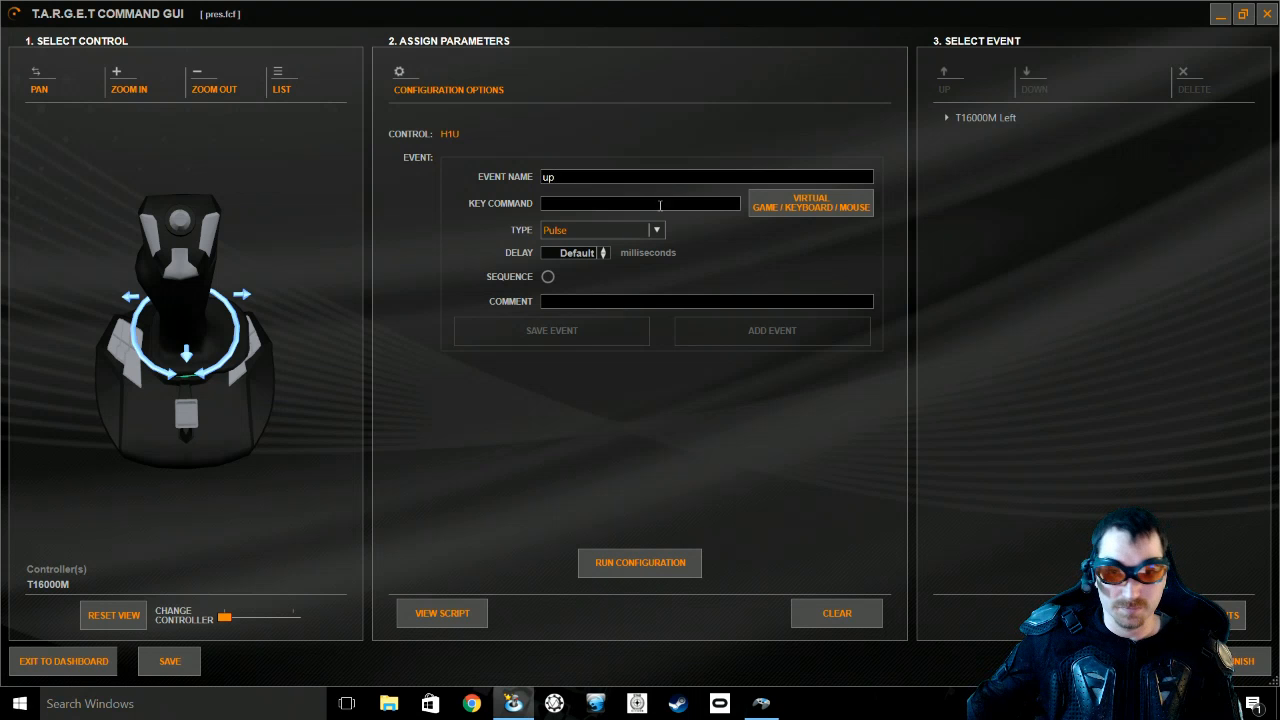
pyautogui.click(770, 200)
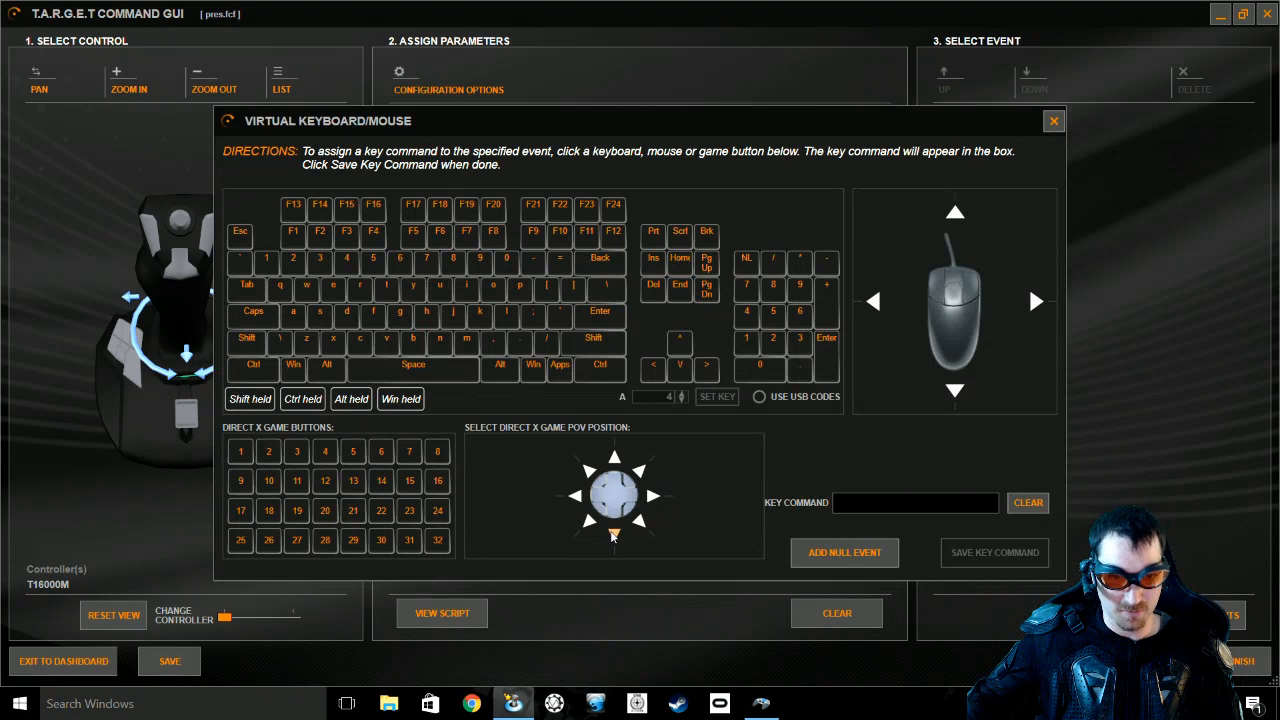
pyautogui.click(614, 459)
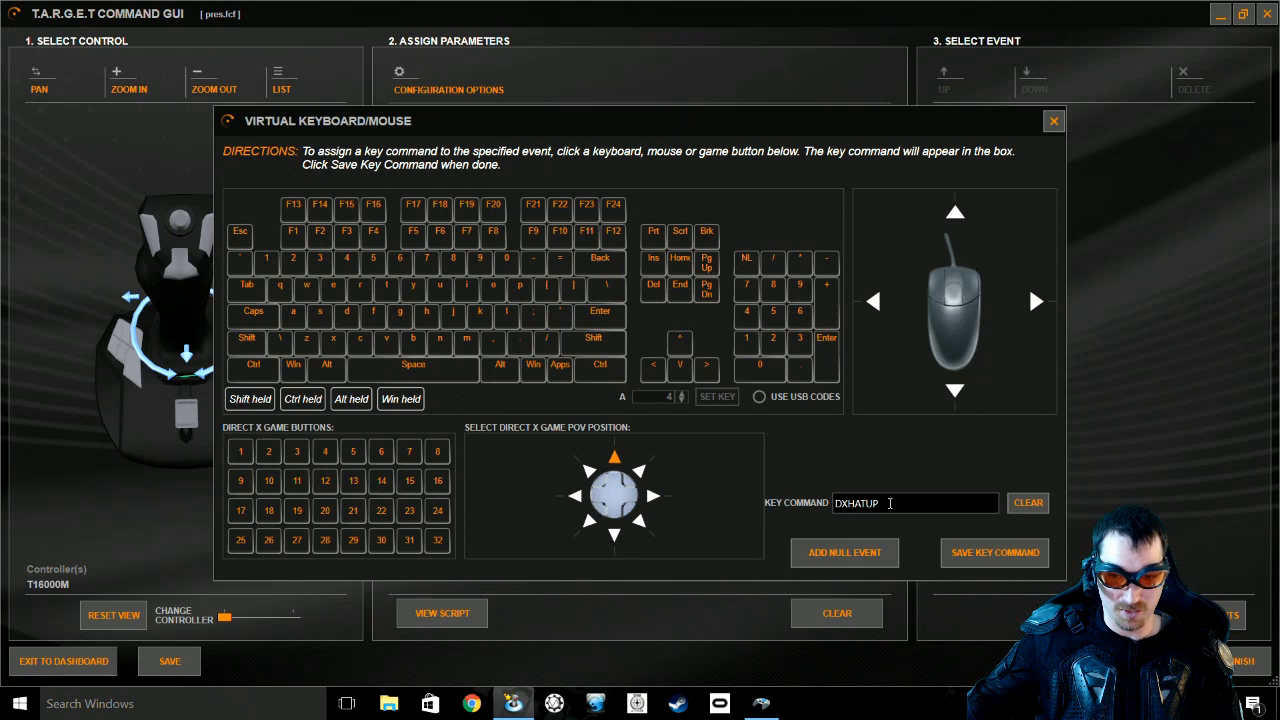
pyautogui.click(984, 555)
pyautogui.click(594, 230)
pyautogui.click(560, 266)
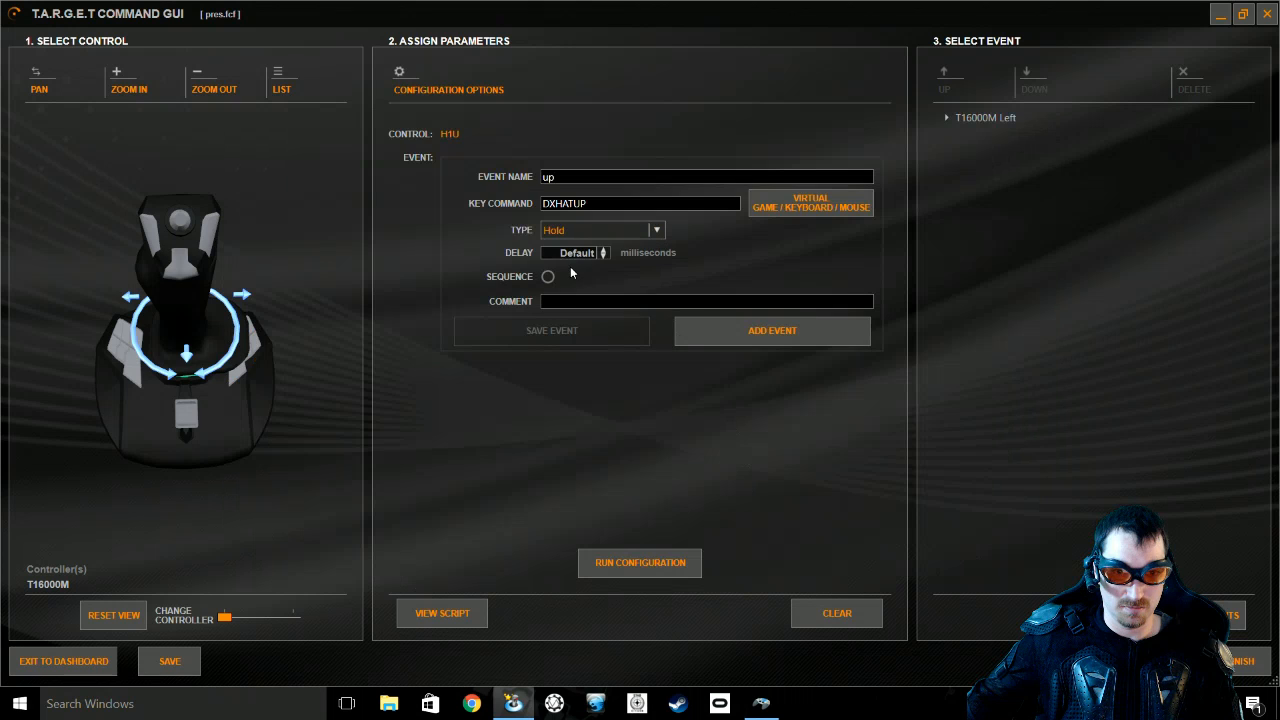
pyautogui.click(792, 330)
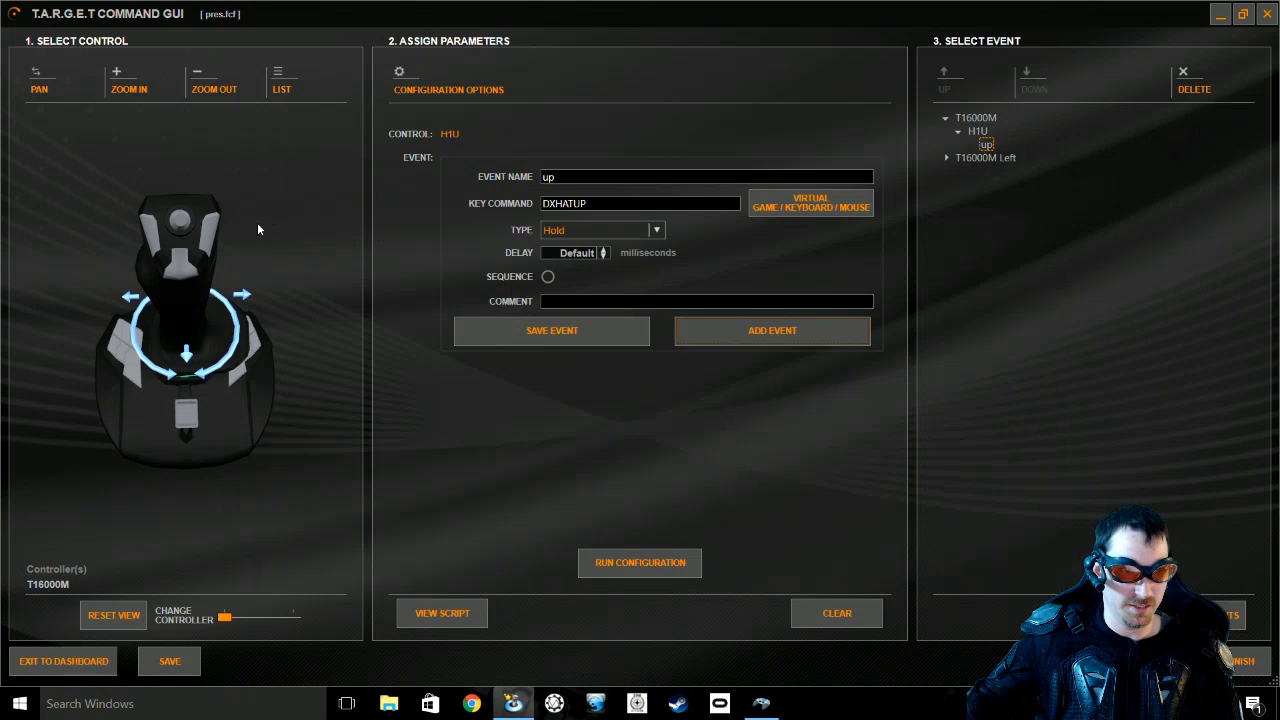
# - Add a Hold event named right to the T16000M hat's right direction, H1R, with DXHATRIGHT as its key command
pyautogui.click(185, 222)
pyautogui.write('right')
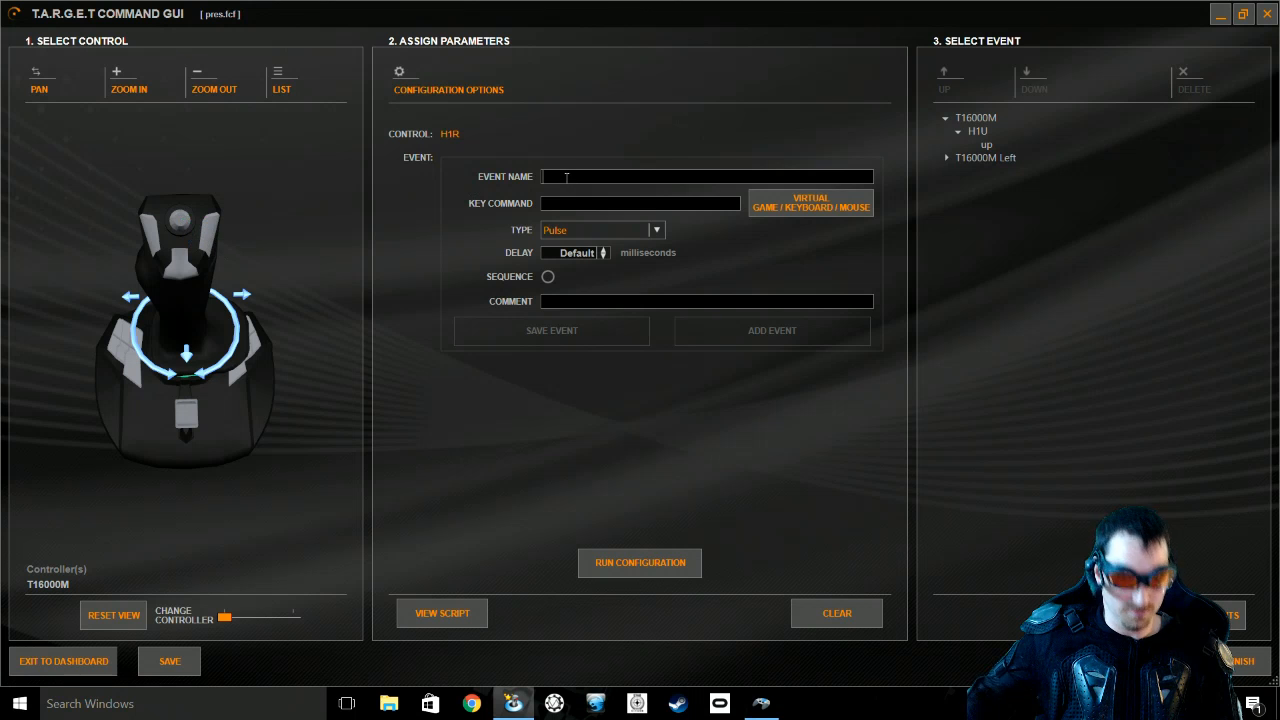
pyautogui.click(810, 203)
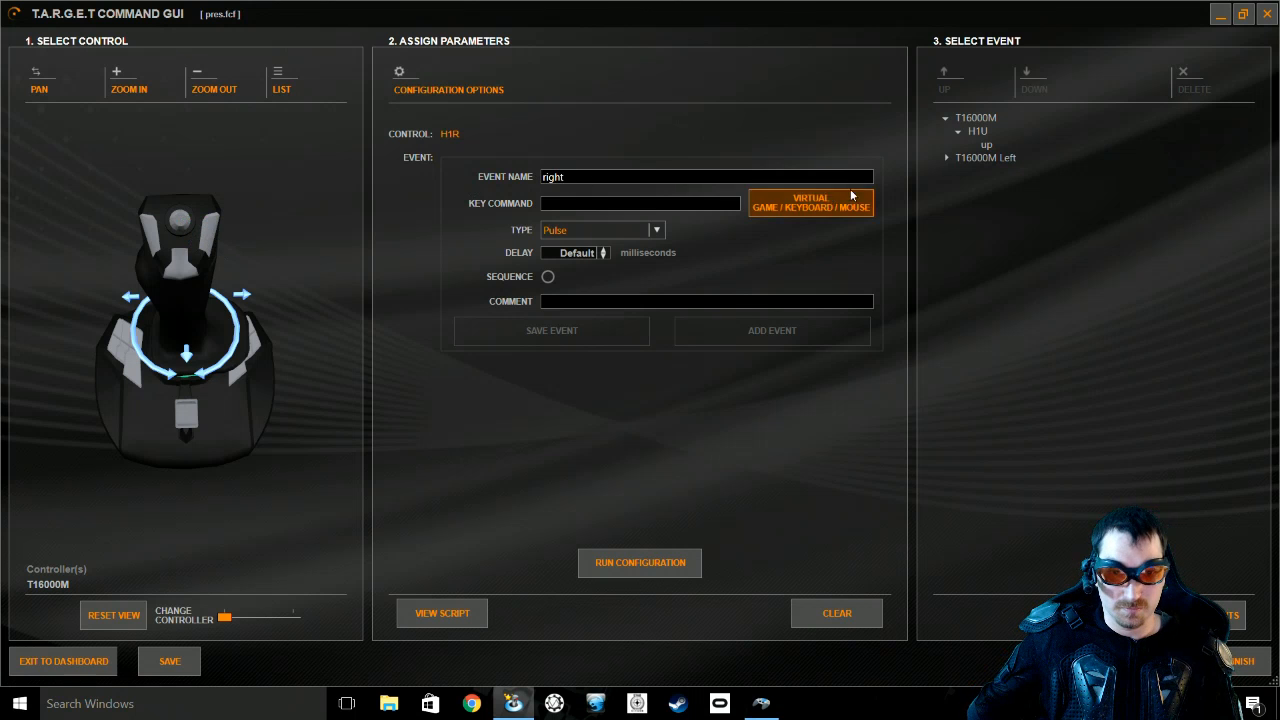
pyautogui.click(650, 496)
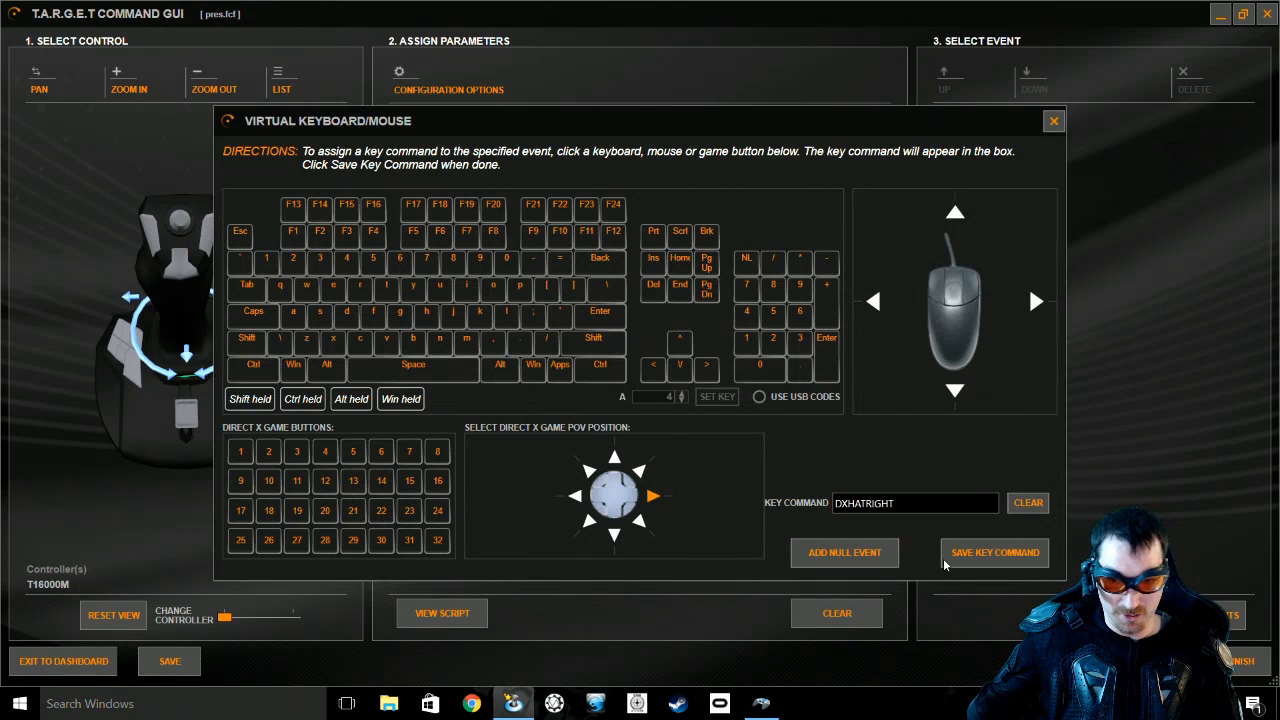
pyautogui.click(990, 552)
pyautogui.click(581, 230)
pyautogui.click(575, 268)
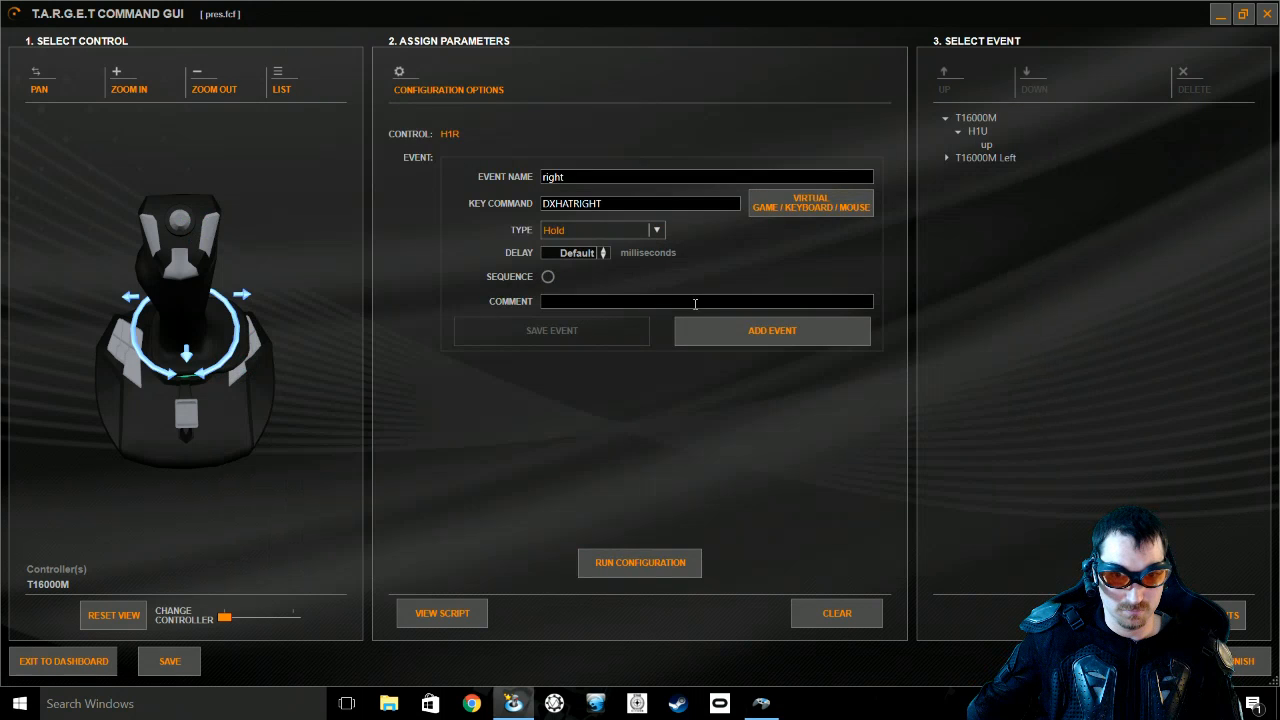
pyautogui.click(773, 334)
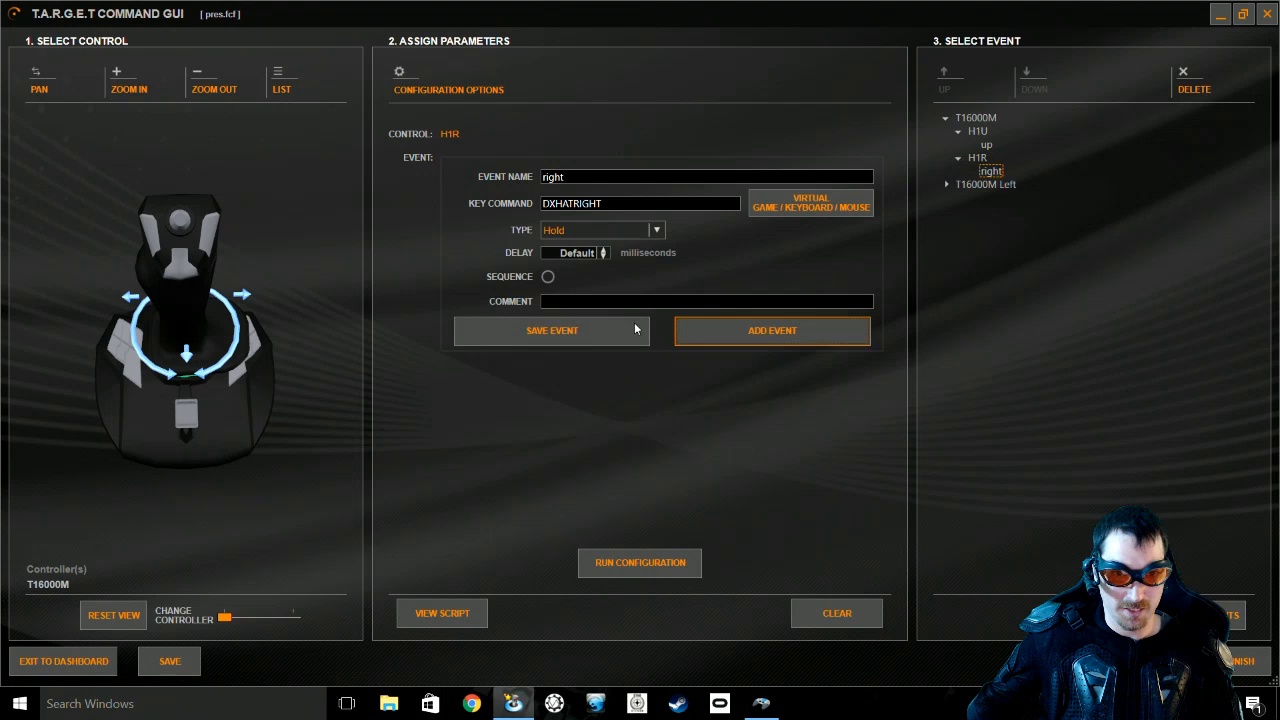
# - Add a Hold event named down to the T16000M hat's down direction, H1D, with DXHATDOWN as its key command
pyautogui.click(180, 228)
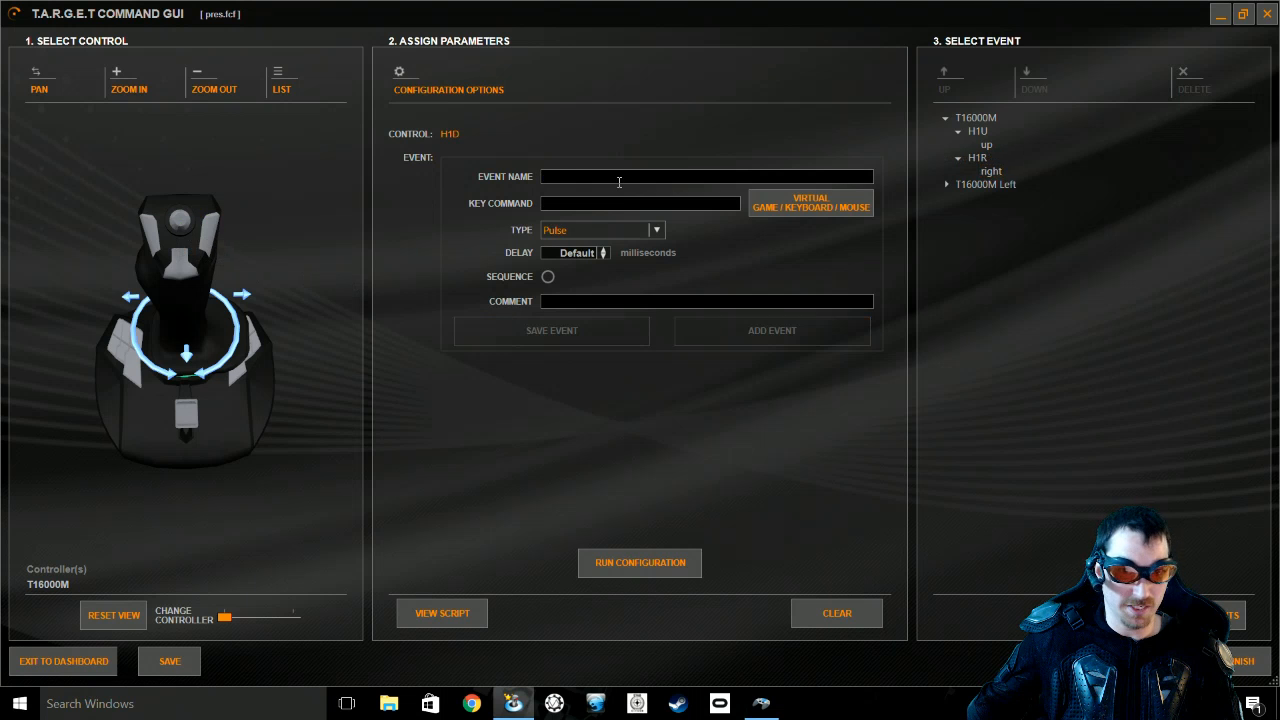
pyautogui.write('down')
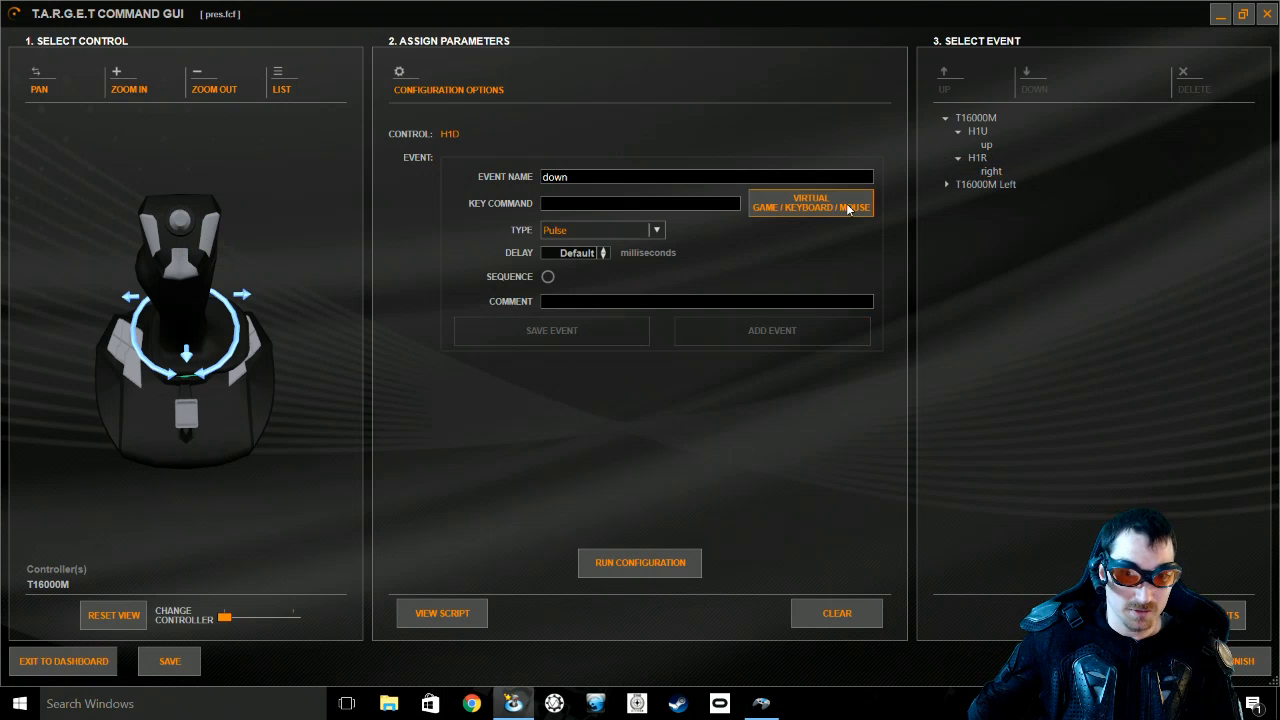
pyautogui.click(810, 205)
pyautogui.click(614, 533)
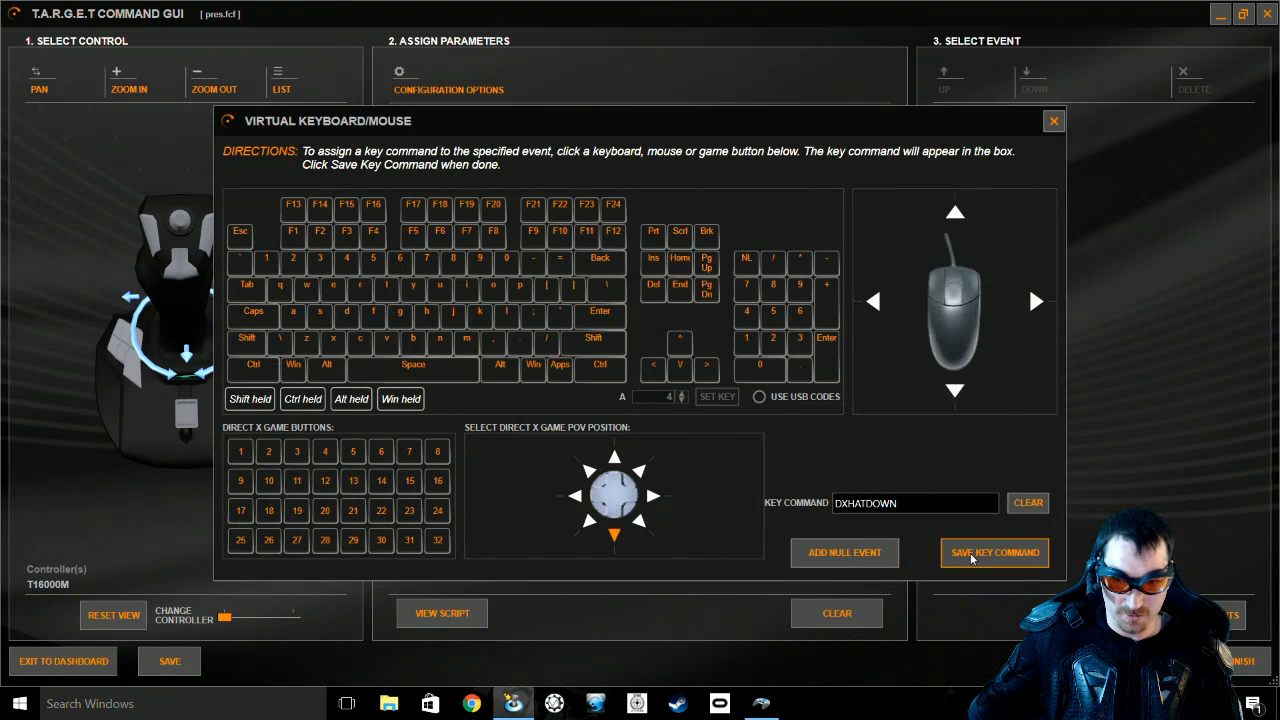
pyautogui.click(995, 552)
pyautogui.click(570, 236)
pyautogui.click(557, 266)
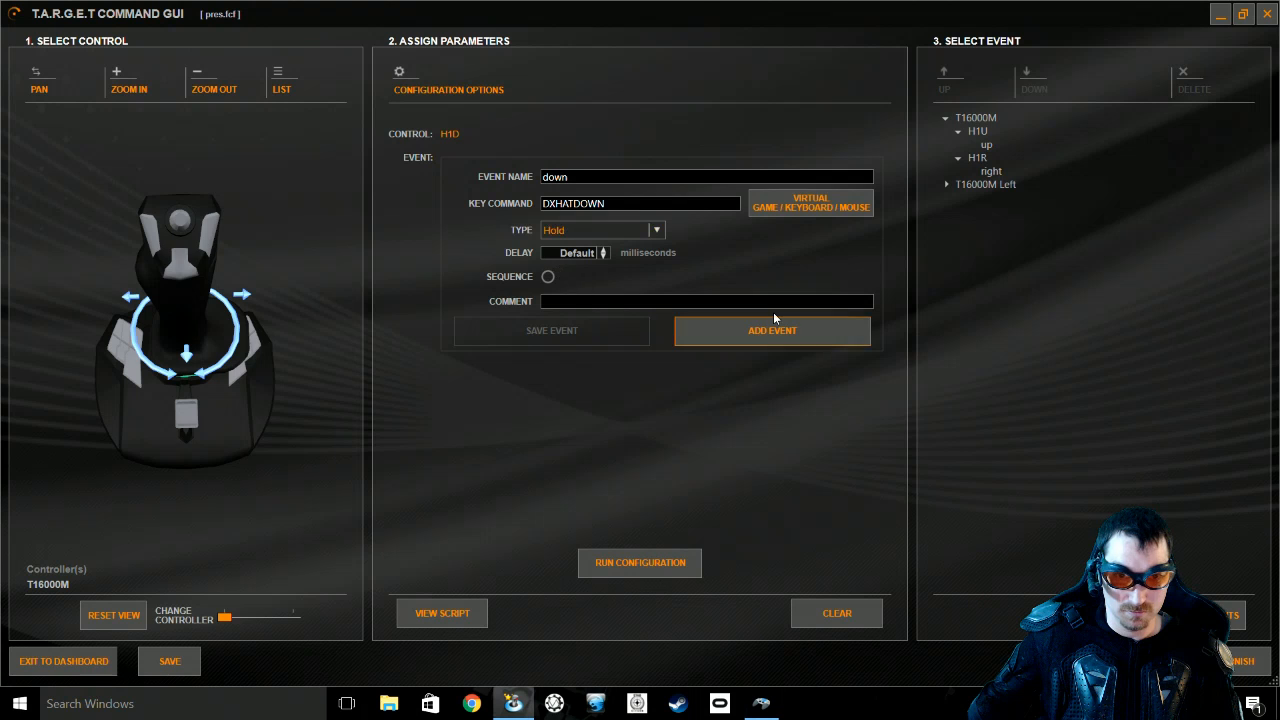
pyautogui.click(812, 332)
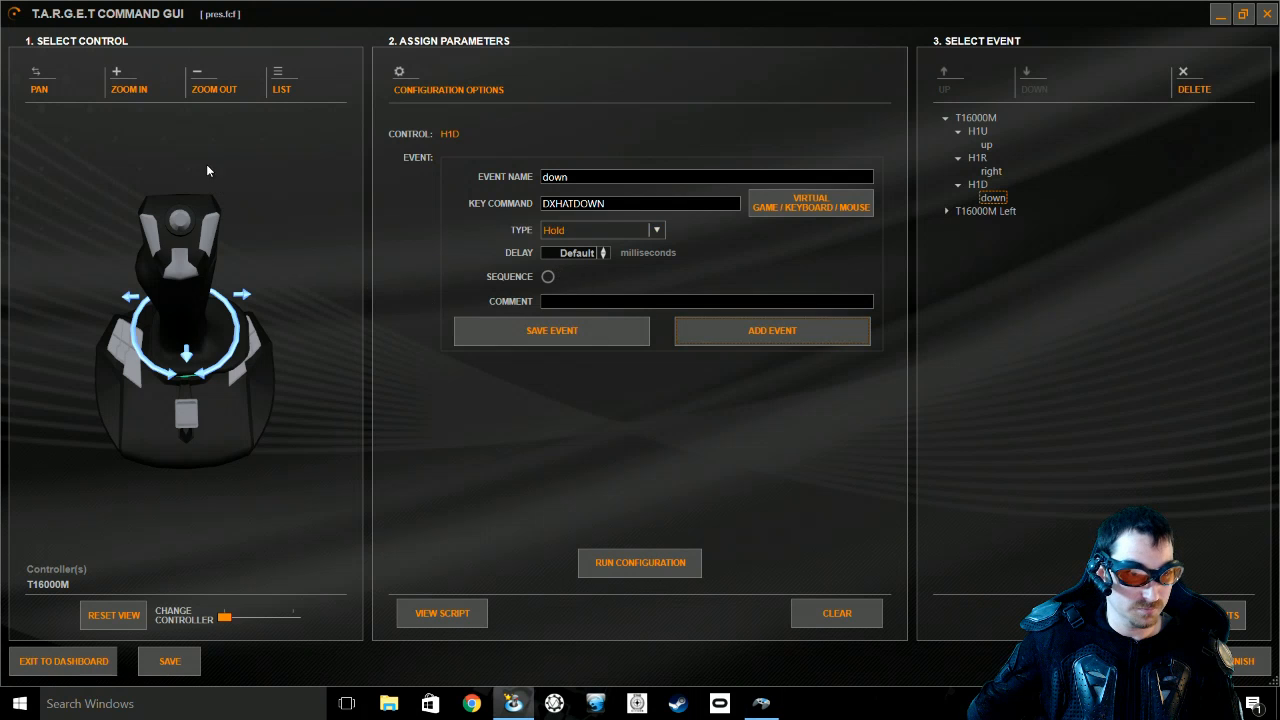
# - Add a Hold event named left to the T16000M hat's left direction, H1L, with key command DXHATLEFT
pyautogui.click(172, 228)
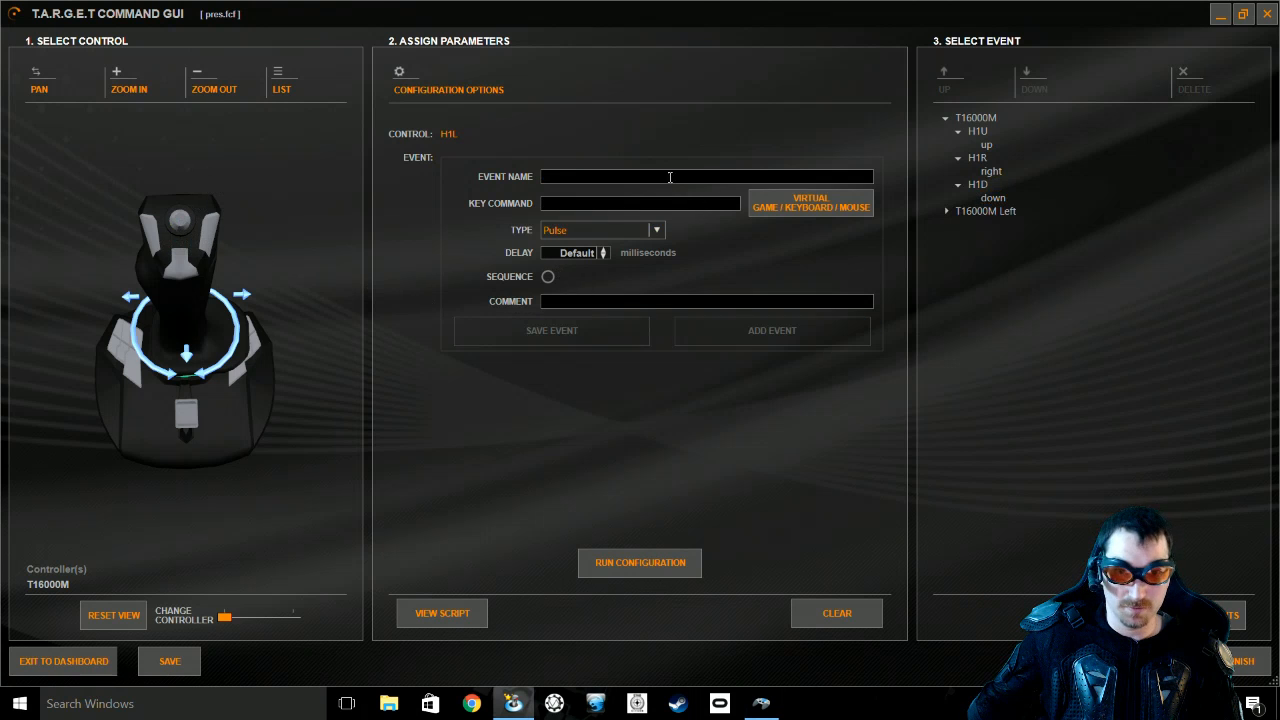
pyautogui.write('left')
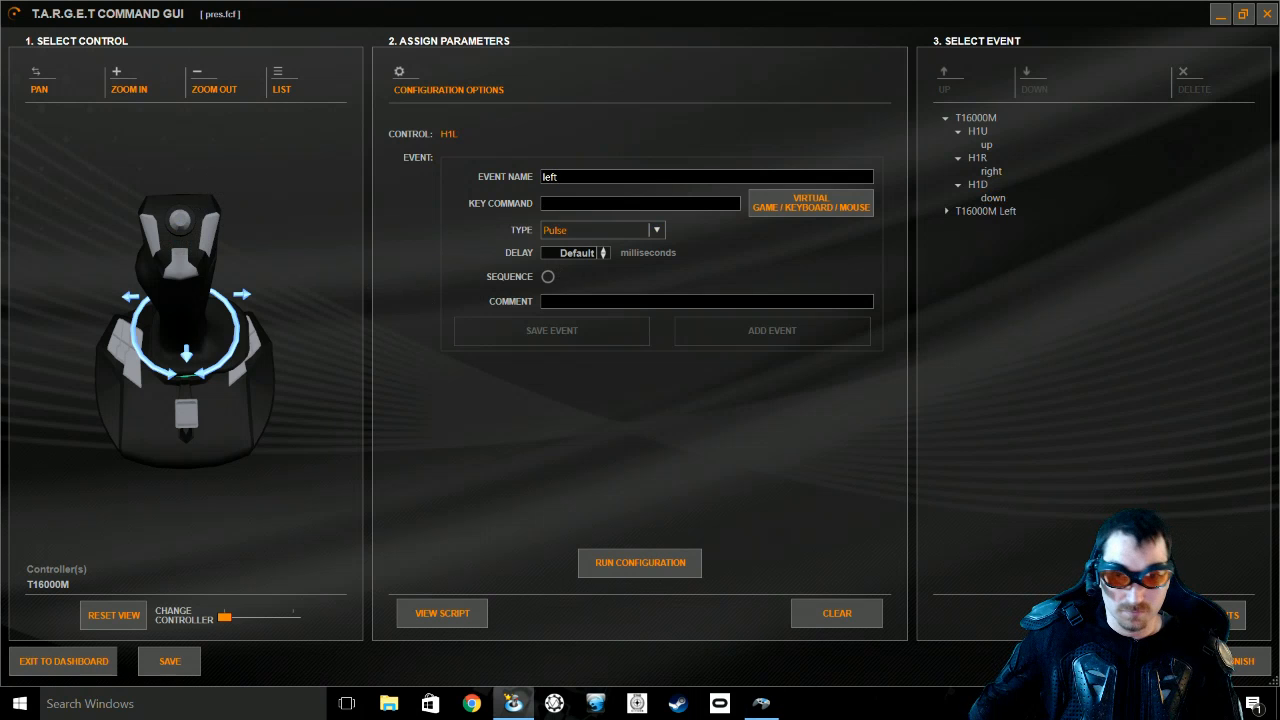
pyautogui.click(786, 202)
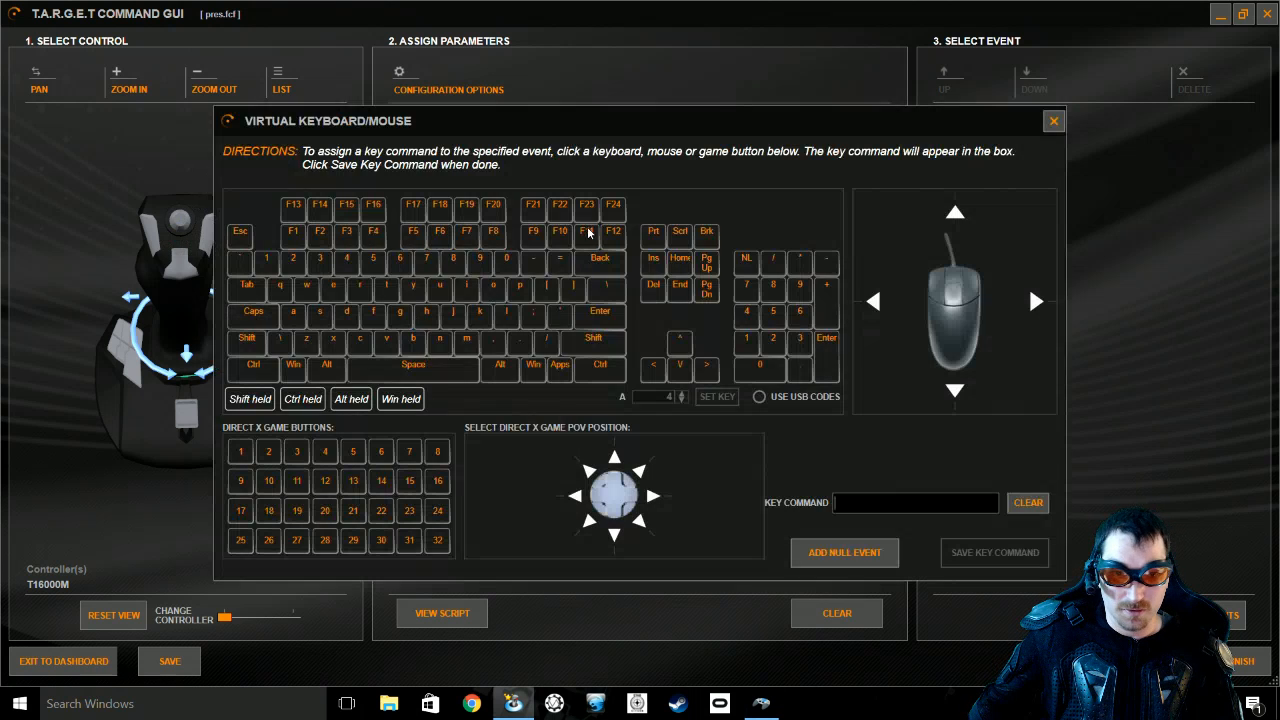
pyautogui.click(575, 495)
pyautogui.click(970, 552)
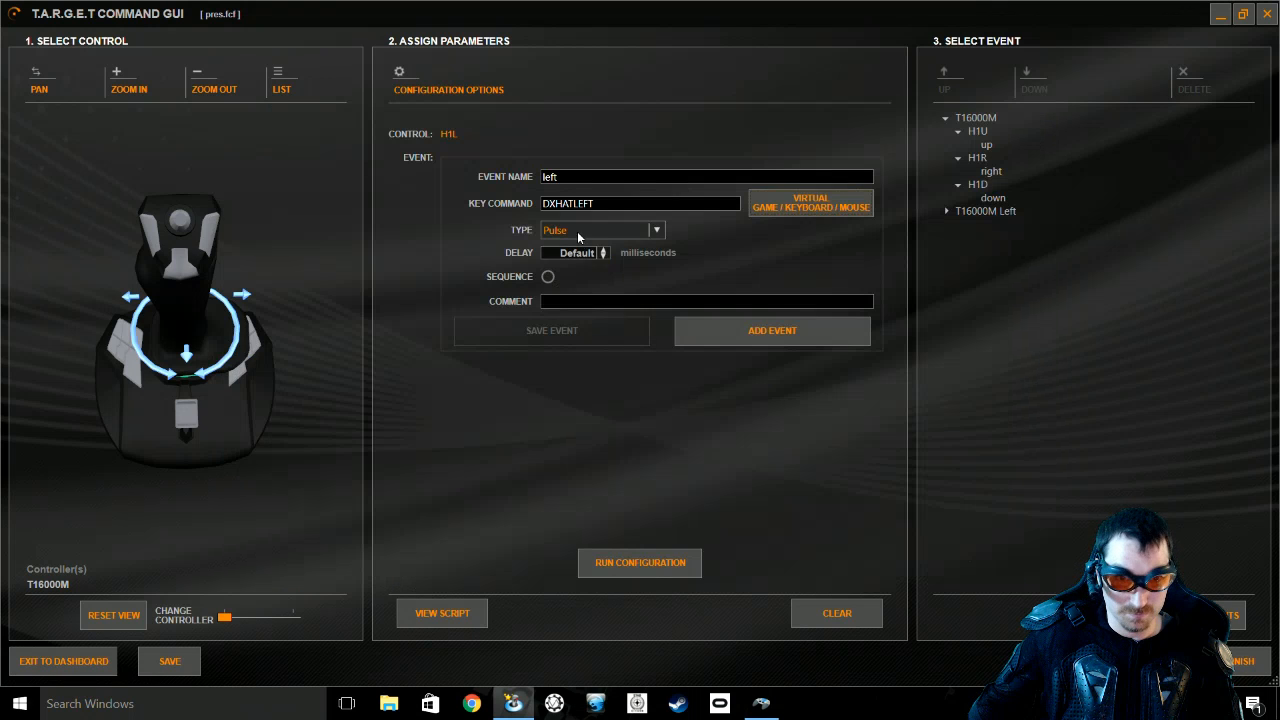
pyautogui.click(577, 231)
pyautogui.click(573, 268)
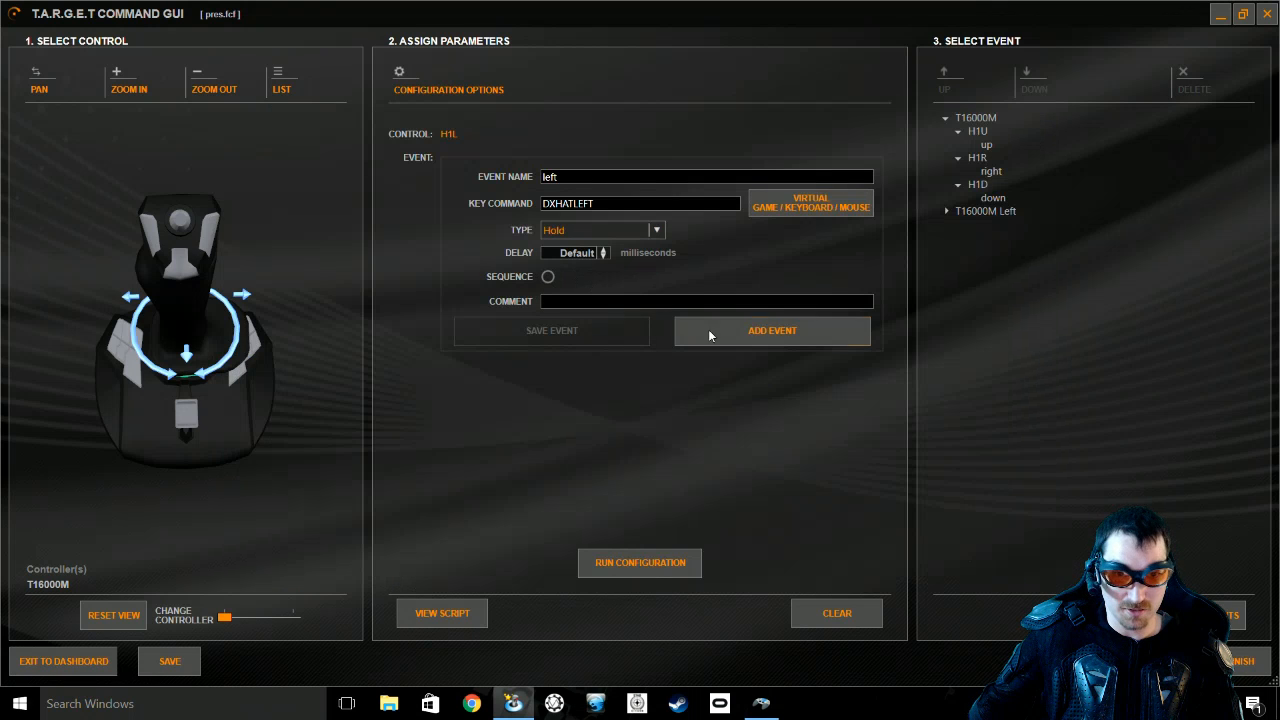
pyautogui.click(786, 335)
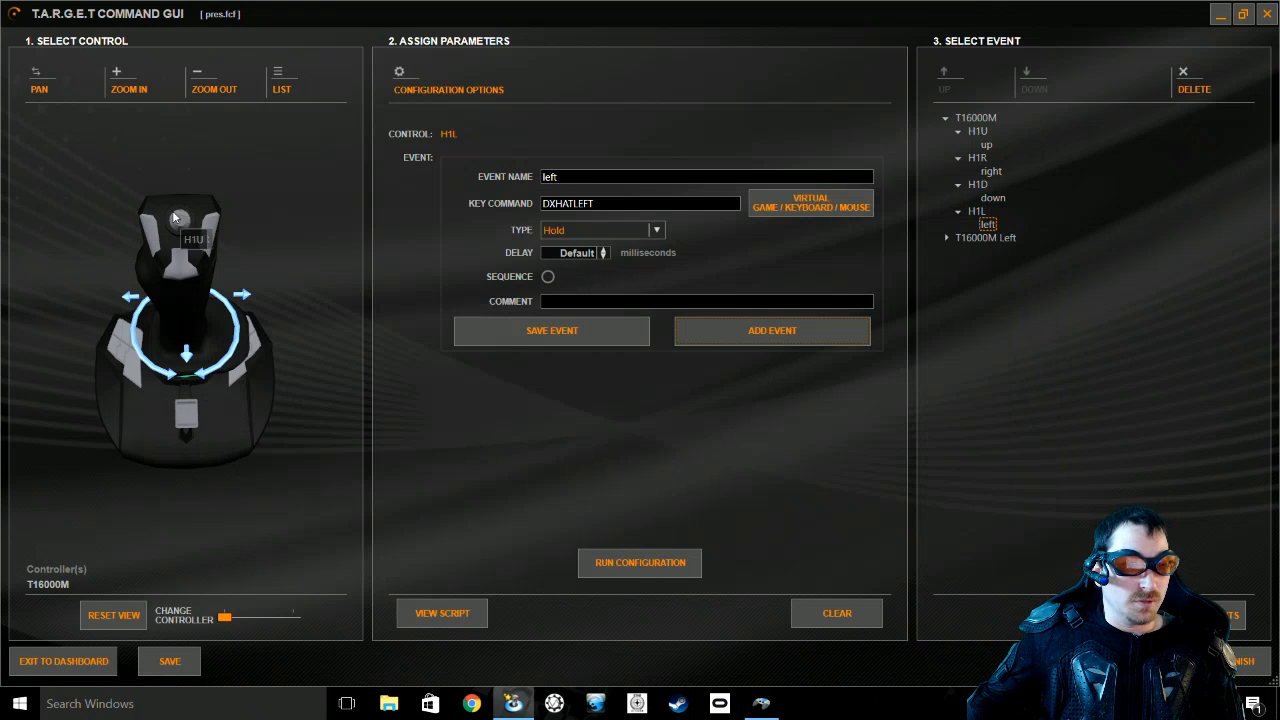
pyautogui.click(810, 207)
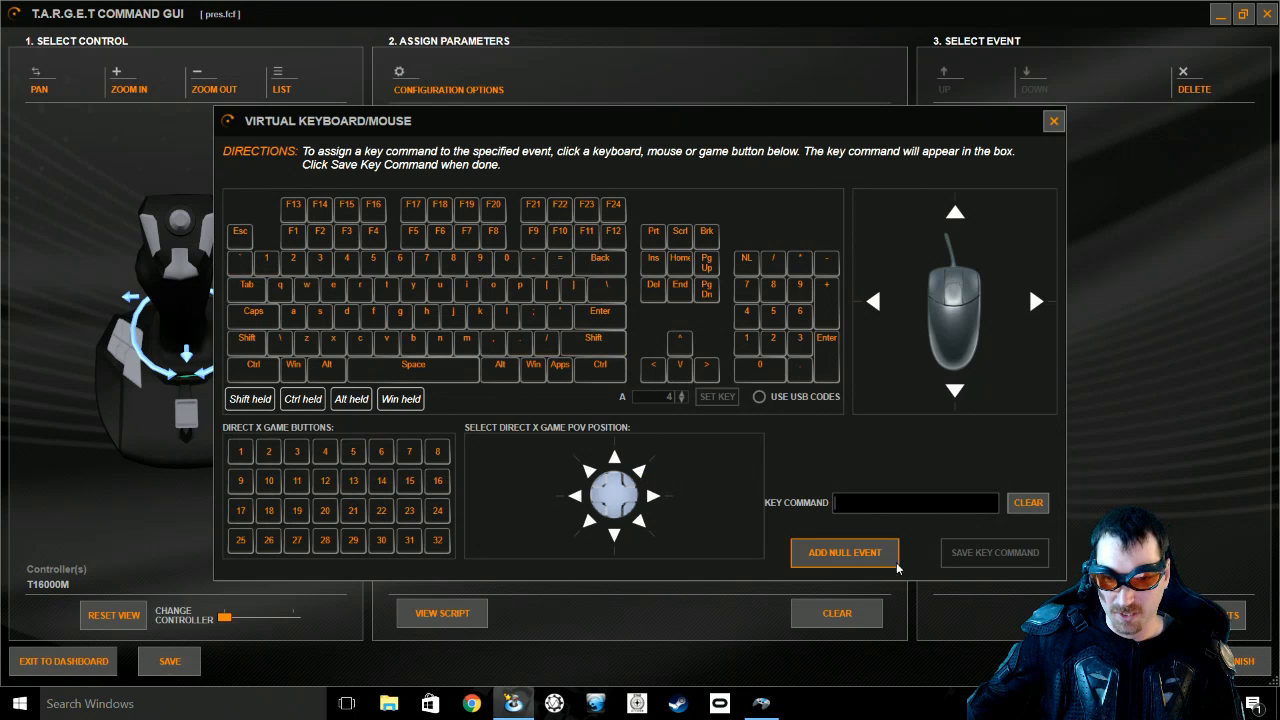
pyautogui.click(1053, 120)
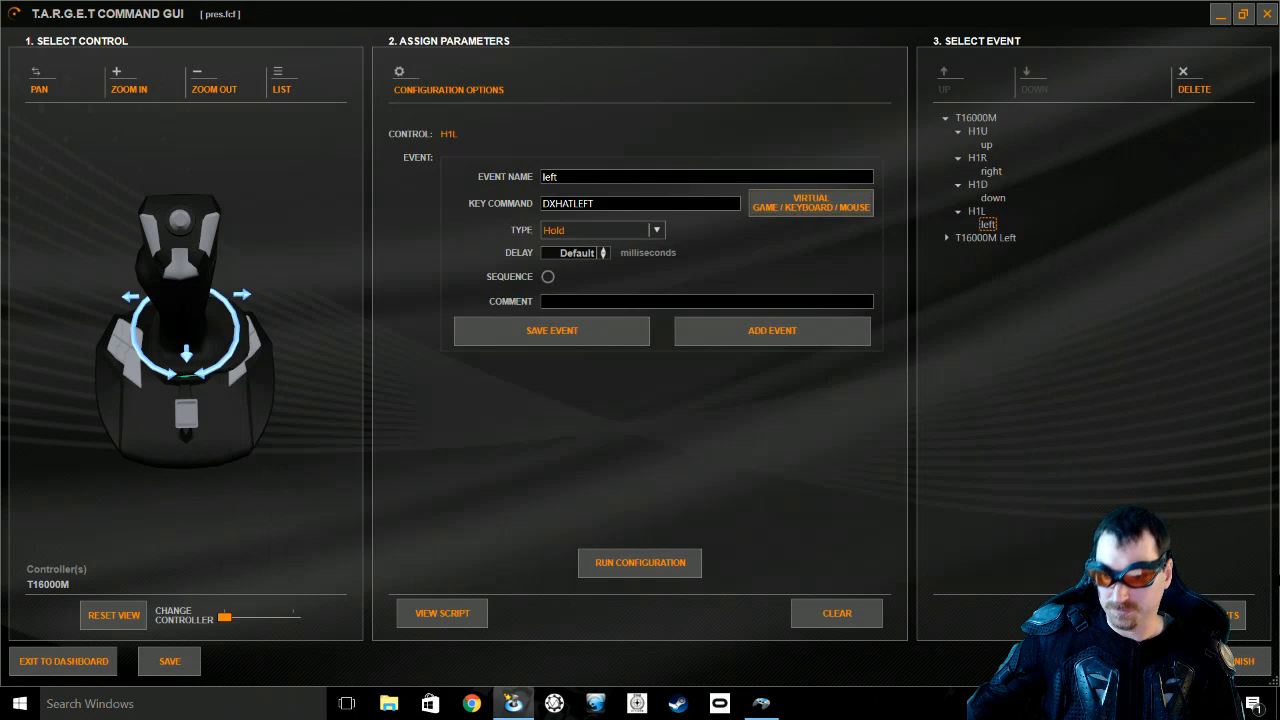
# - Finish editing the configuration and run the custom profile pres from the command center
pyautogui.click(1241, 665)
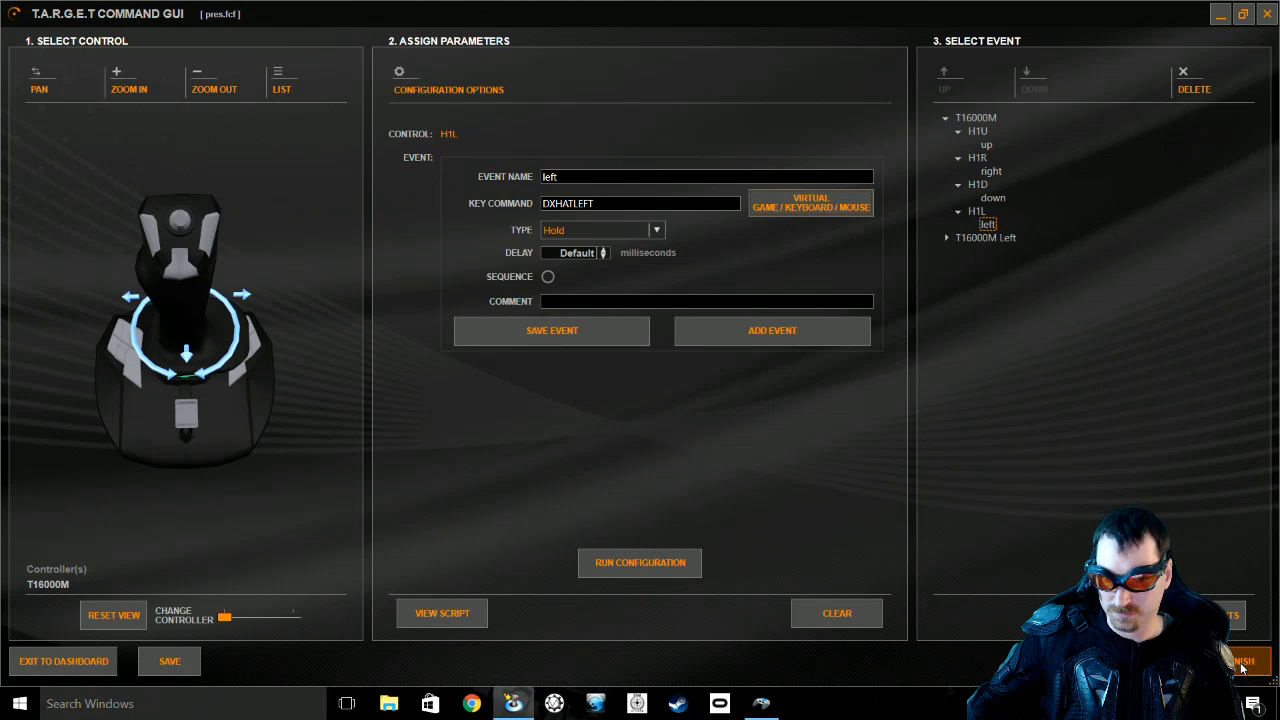
pyautogui.click(605, 398)
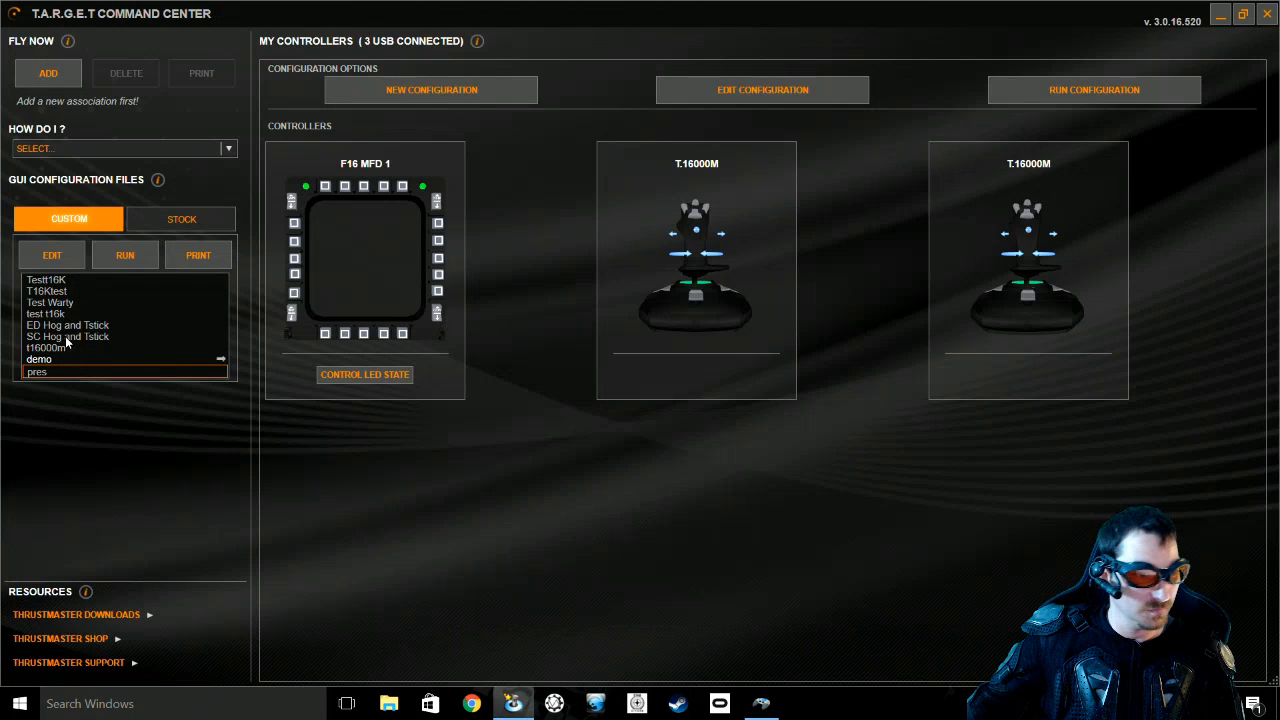
pyautogui.click(125, 257)
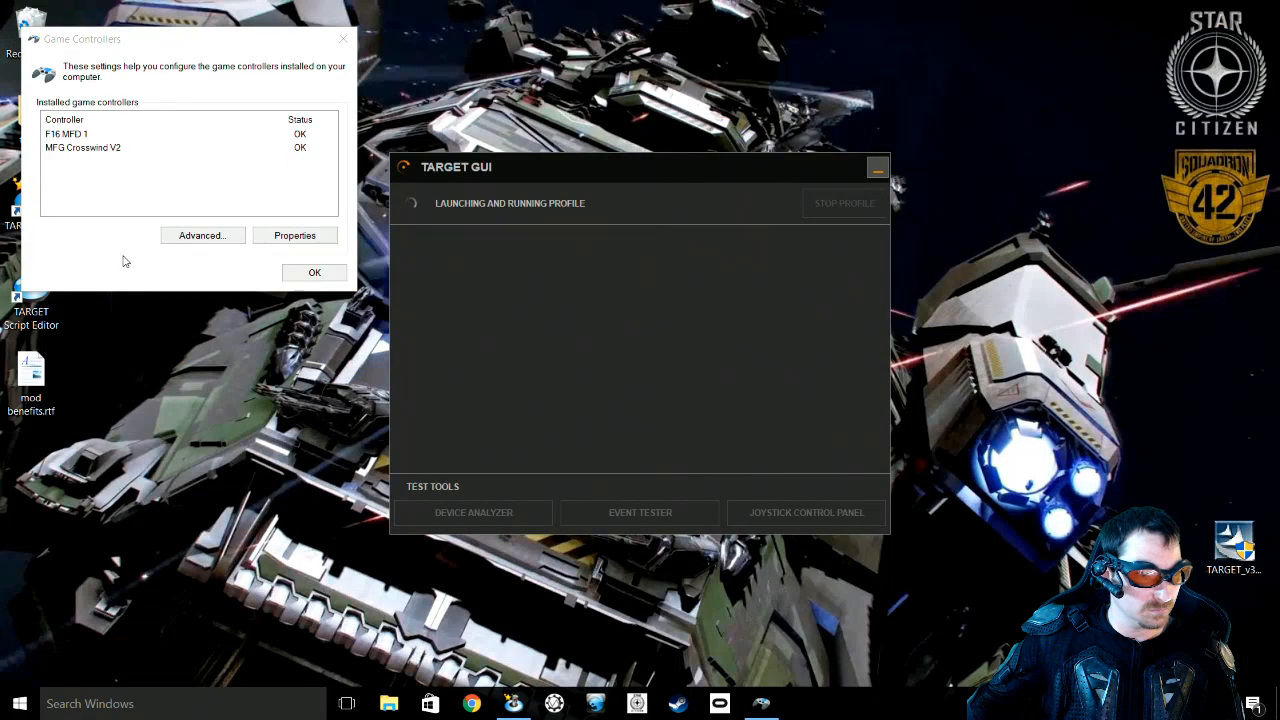
# - Examine the axes, buttons and point-of-view hat on the Thrustmaster Combined controller's test page in Game Controllers, and close its properties
pyautogui.click(100, 136)
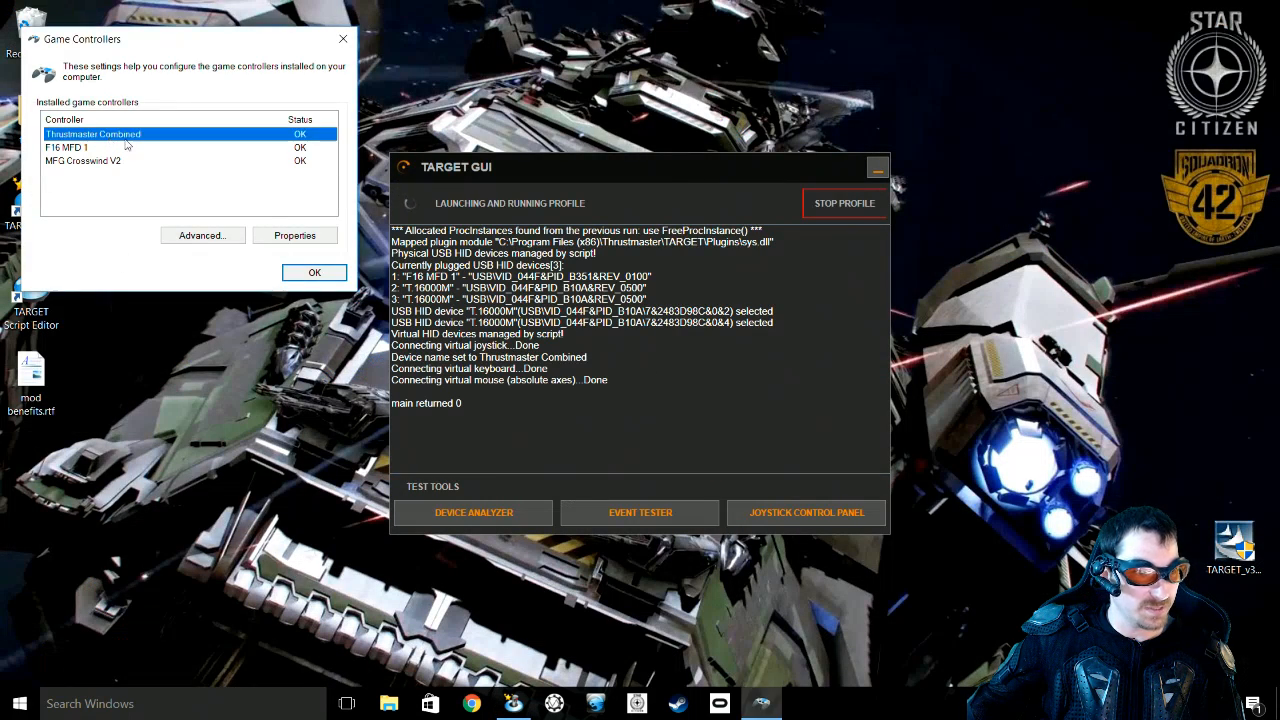
pyautogui.click(297, 236)
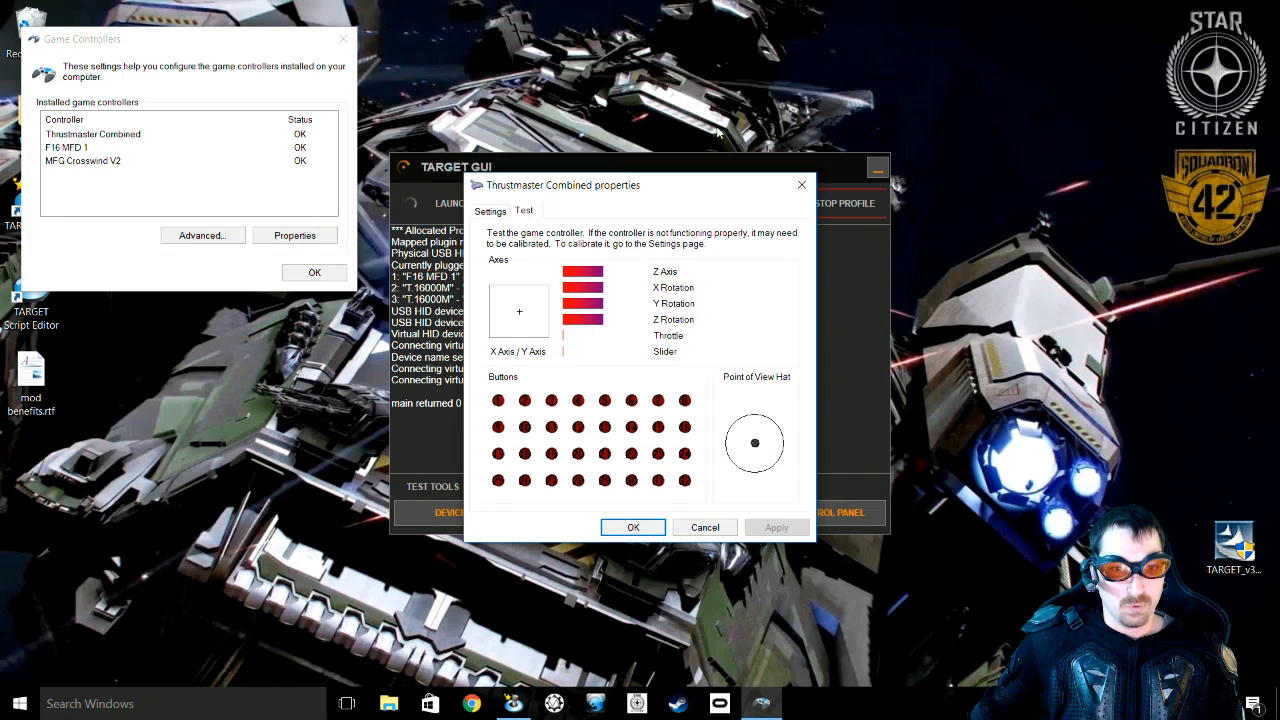
pyautogui.click(800, 187)
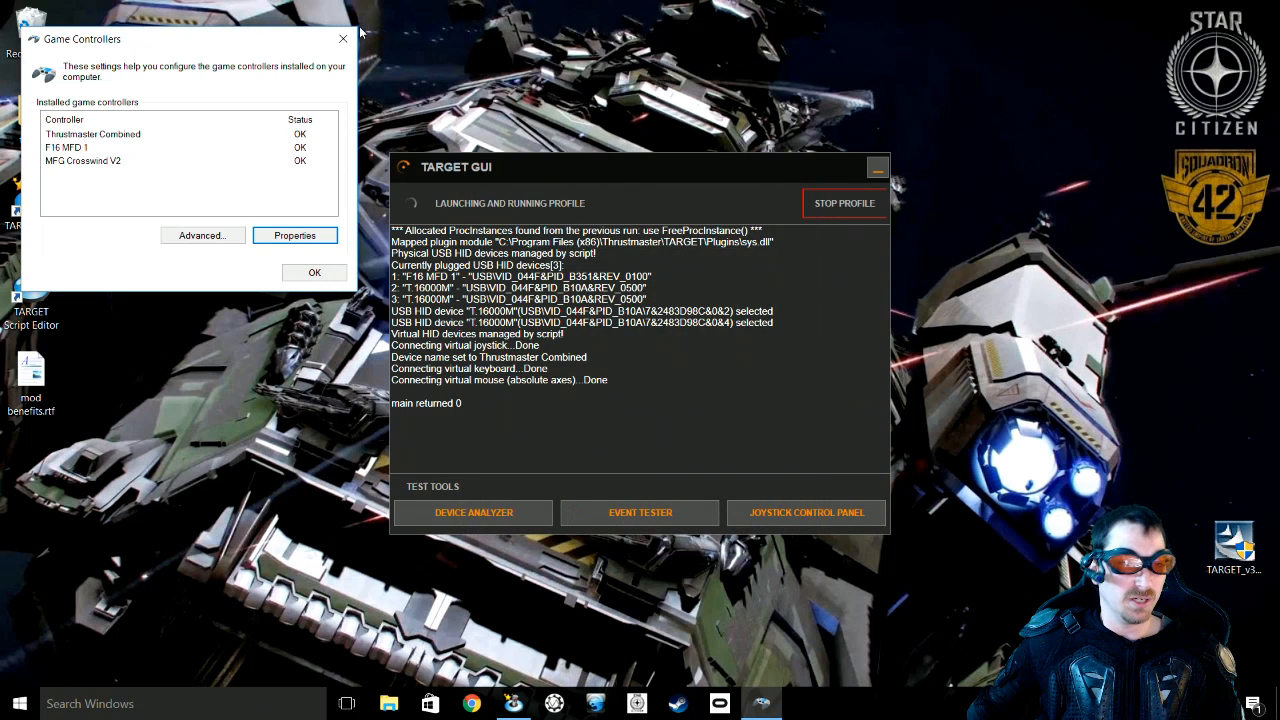